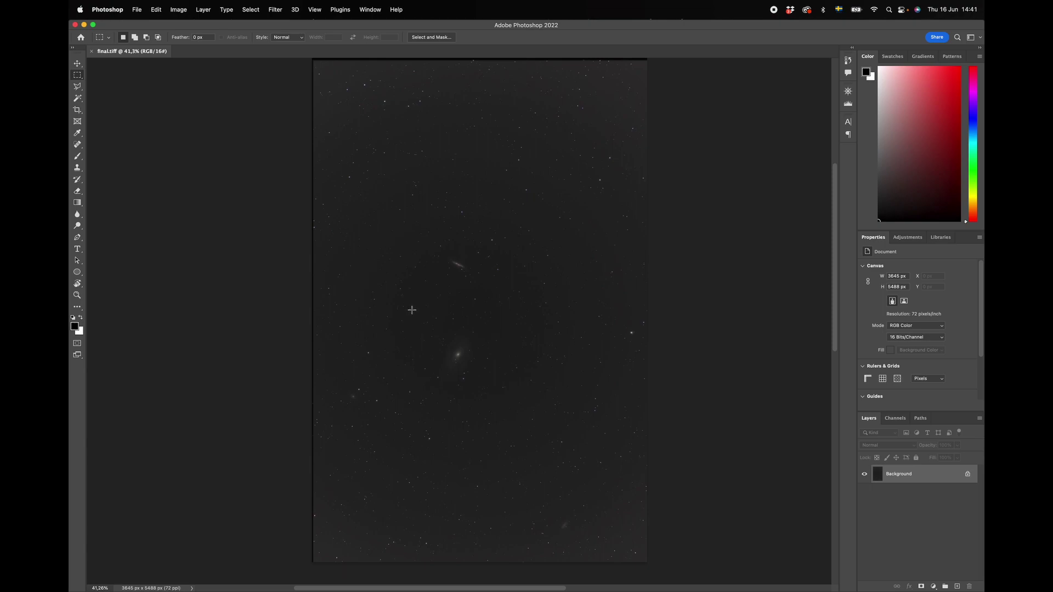
Step: Mark the four galaxies in the image one after another with rectangular marquee selections
drag(413, 313, 503, 399)
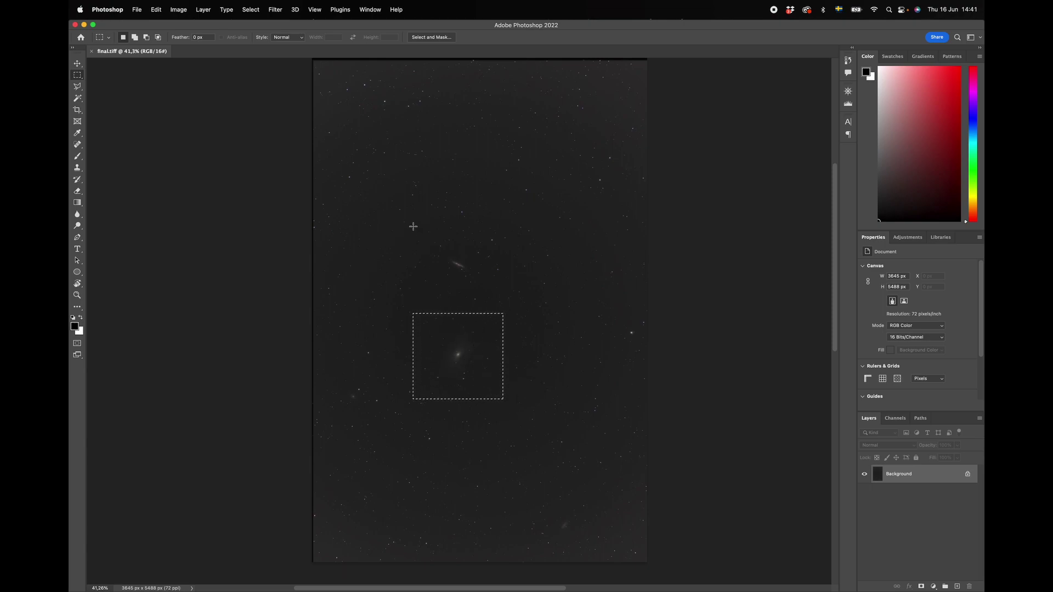
drag(419, 225, 499, 297)
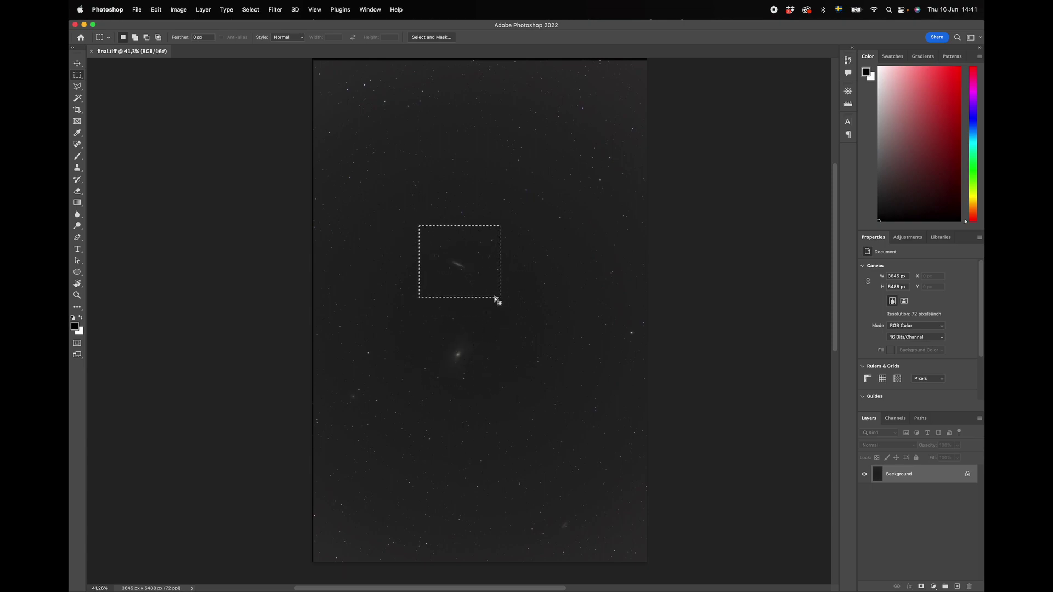
click(527, 274)
drag(336, 364, 390, 425)
drag(534, 495, 604, 554)
Step: Switch to Stellarium and examine the galaxies inside the camera frame, looking up the details of individual ones
key(super+Tab)
click(451, 254)
drag(451, 254, 450, 252)
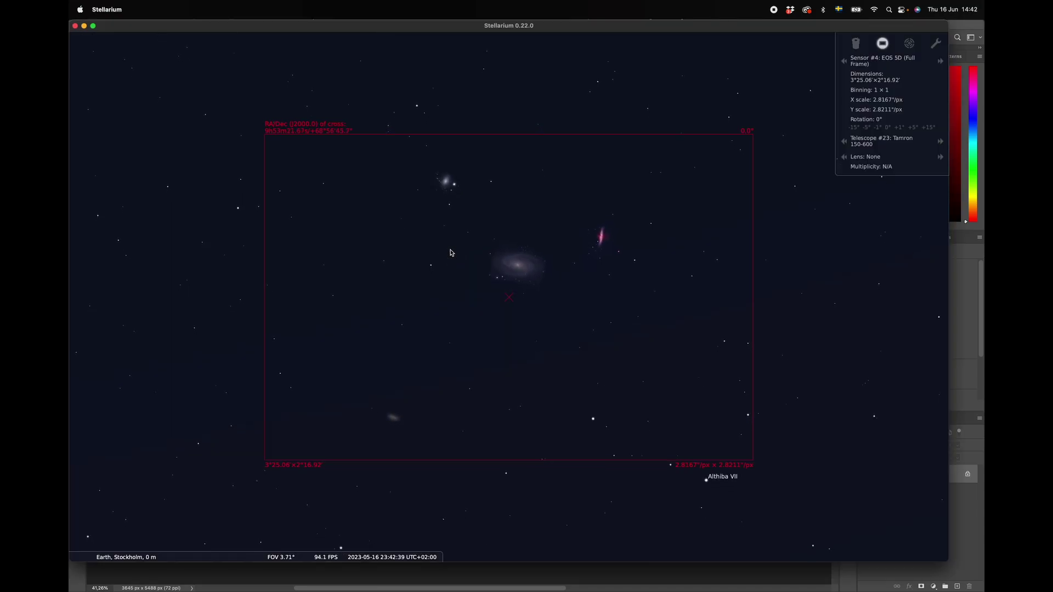
click(397, 432)
click(516, 269)
click(601, 240)
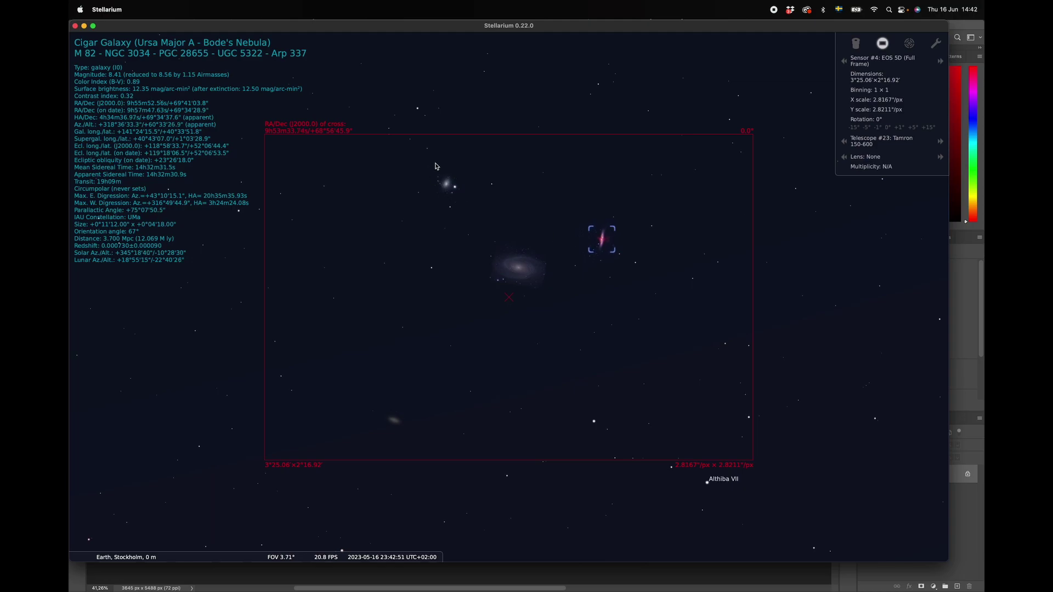
right_click(452, 190)
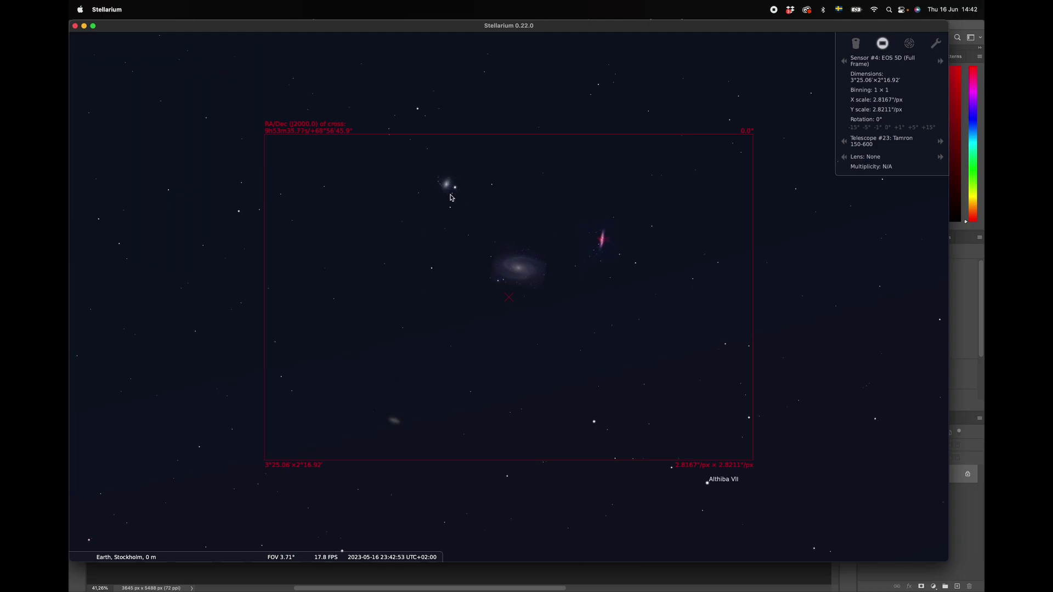
drag(555, 305, 554, 315)
Step: Switch back to Photoshop and clear the marquee selection around the faint galaxy
key(super+Tab)
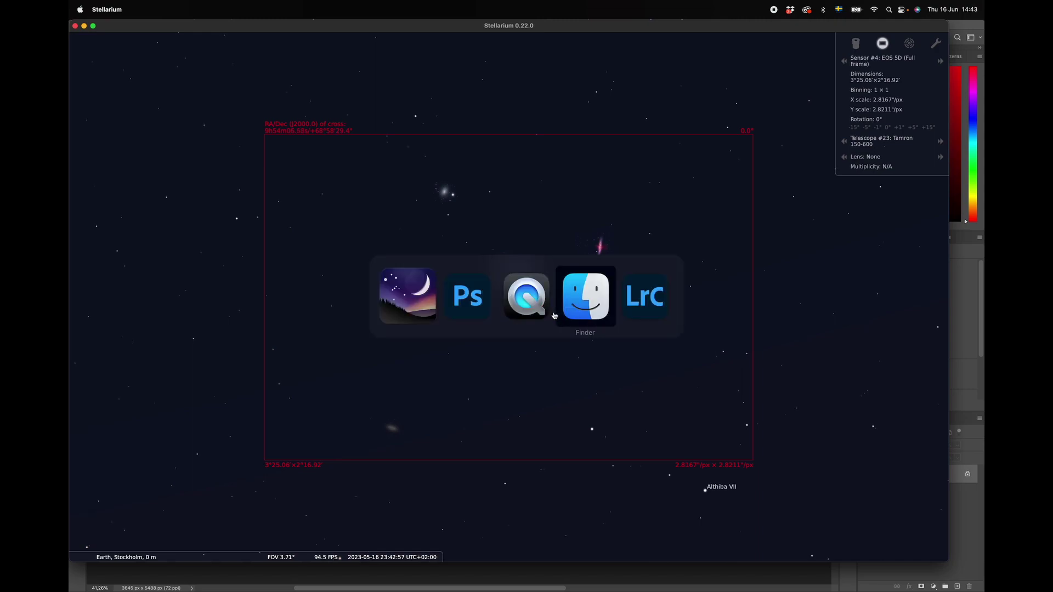
click(488, 300)
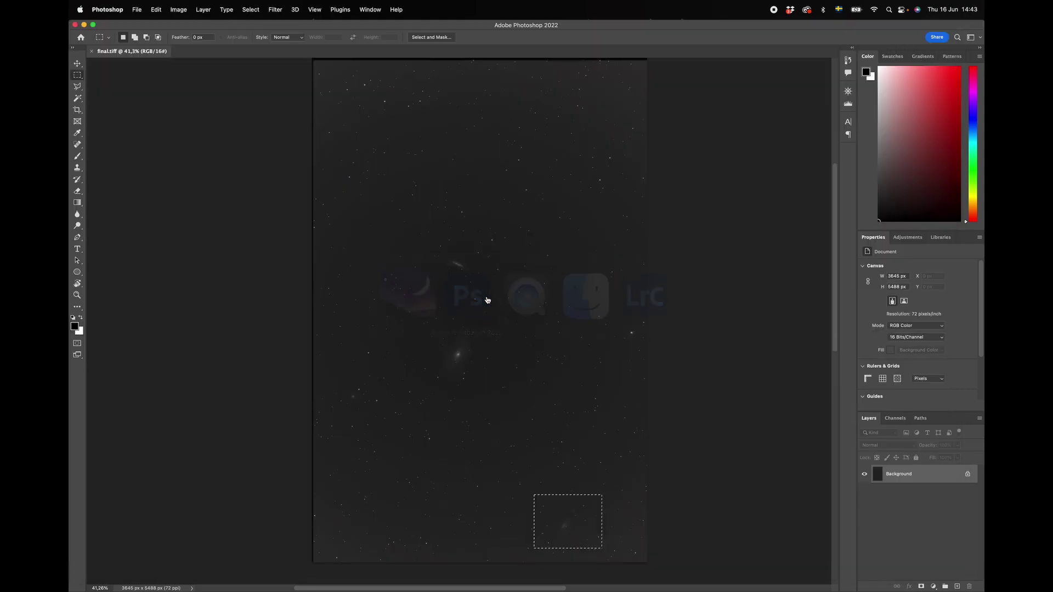
scroll(435, 271, up, 5)
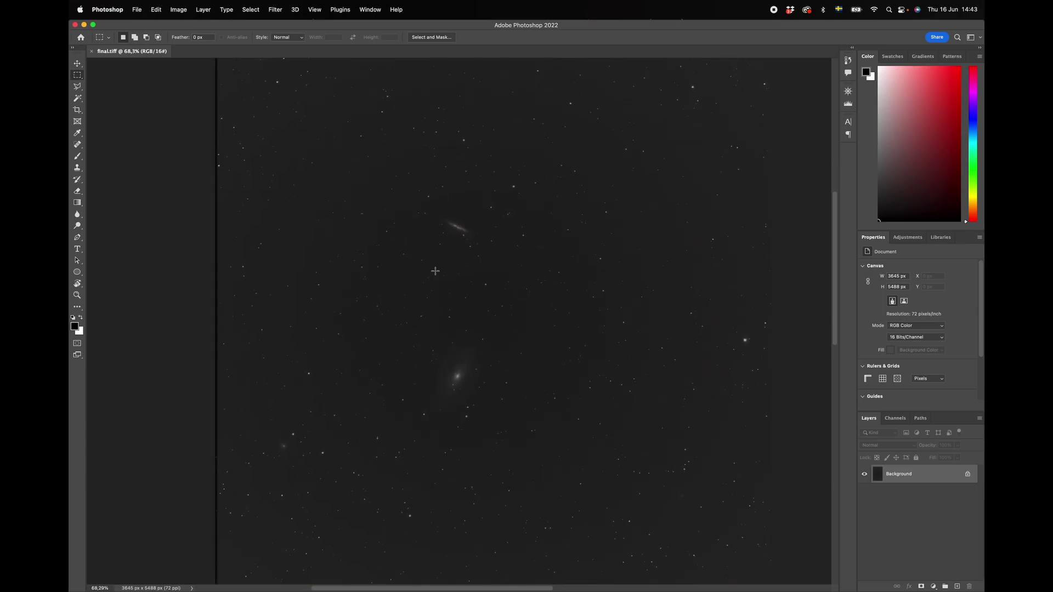
scroll(435, 272, down, 5)
click(458, 266)
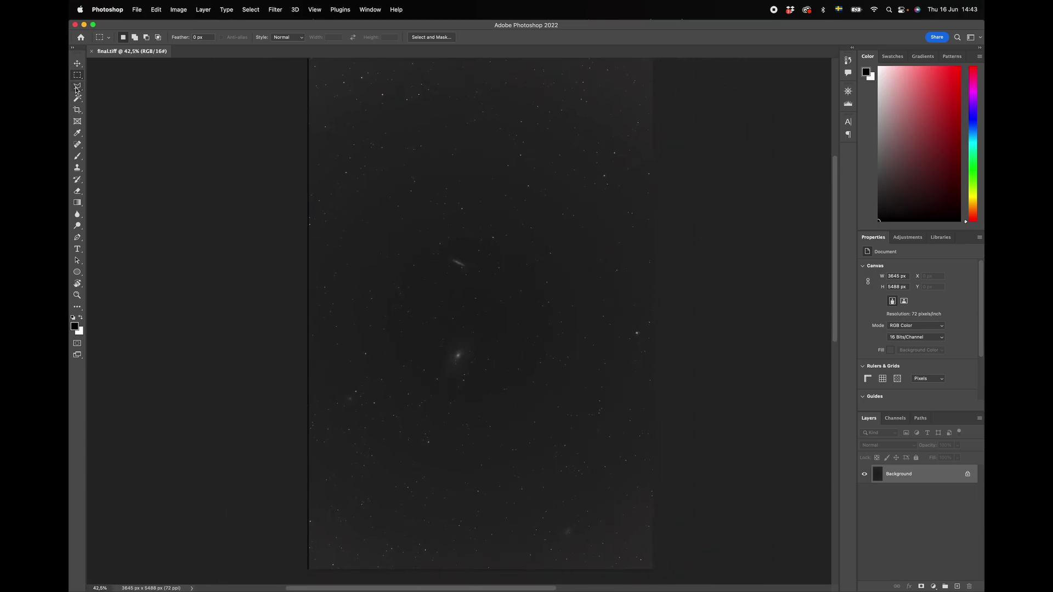
Step: Crop the image around the two central galaxies to about 2358 x 2424 px
click(78, 110)
scroll(335, 218, up, 10)
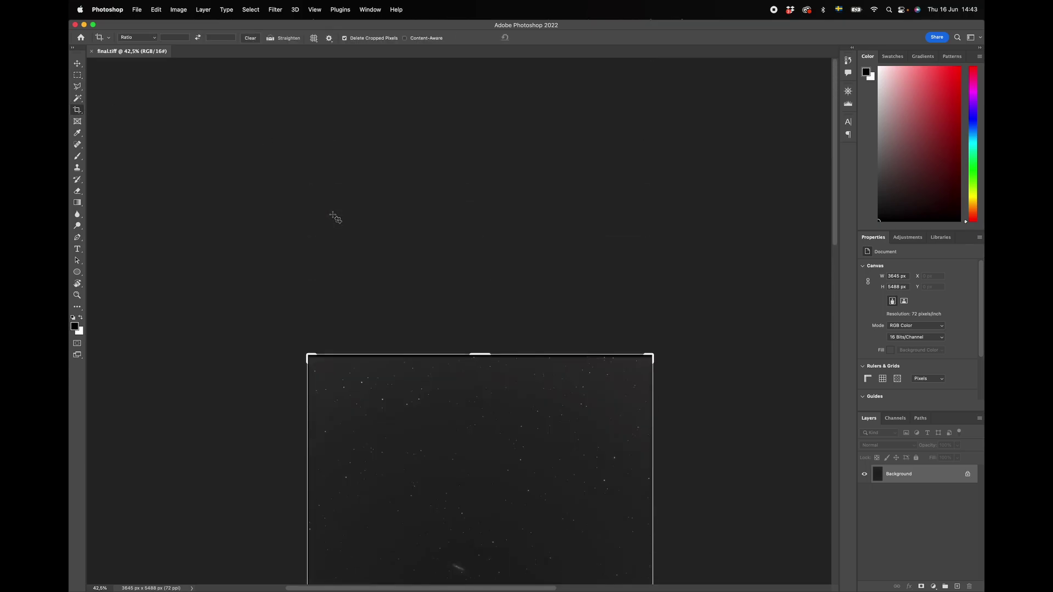
scroll(326, 192, down, 8)
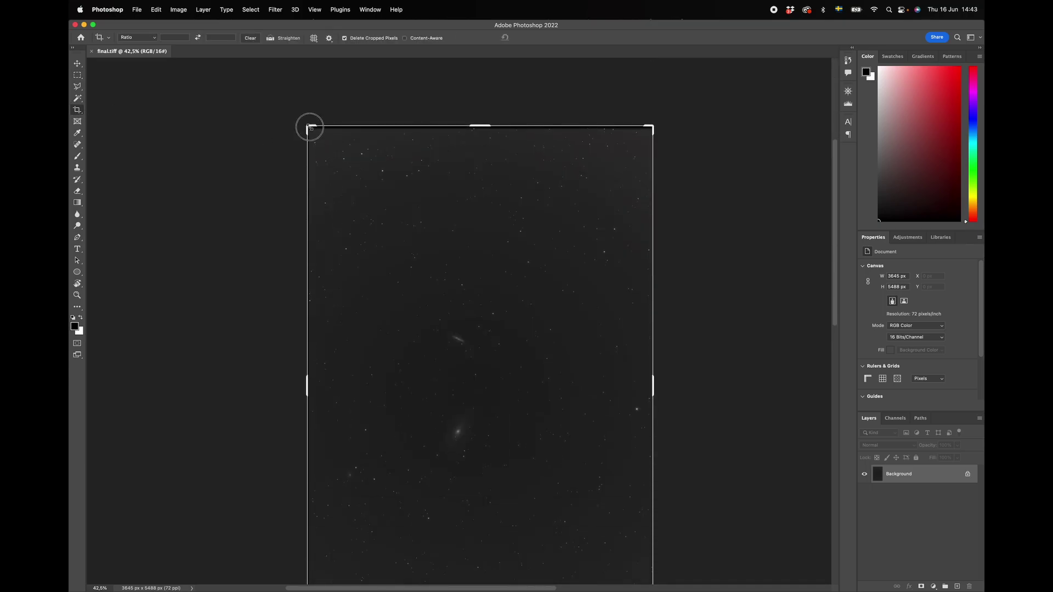
drag(308, 126, 332, 195)
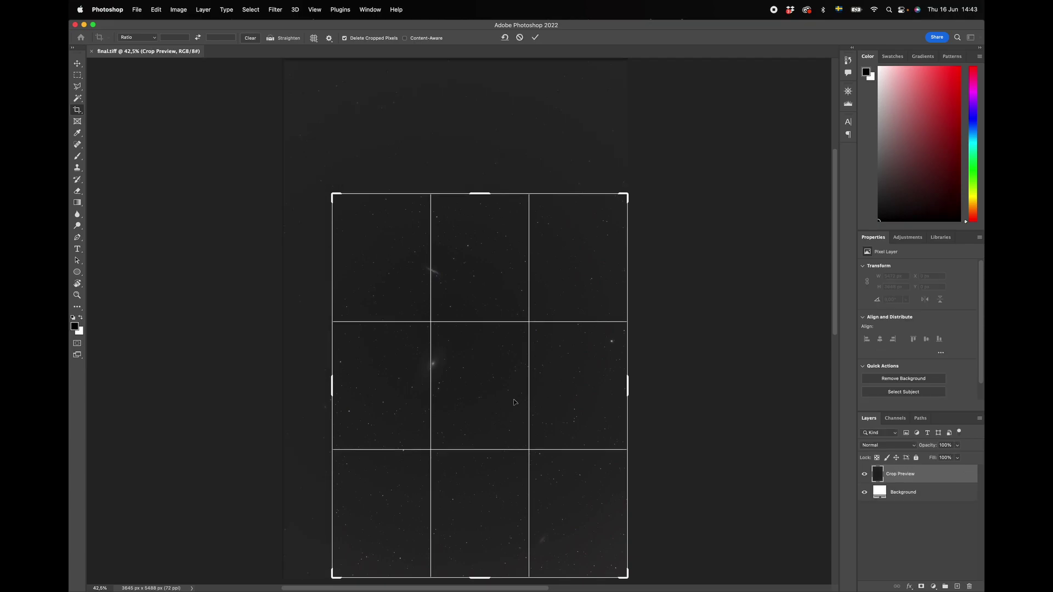
drag(628, 578, 585, 516)
drag(479, 252, 480, 258)
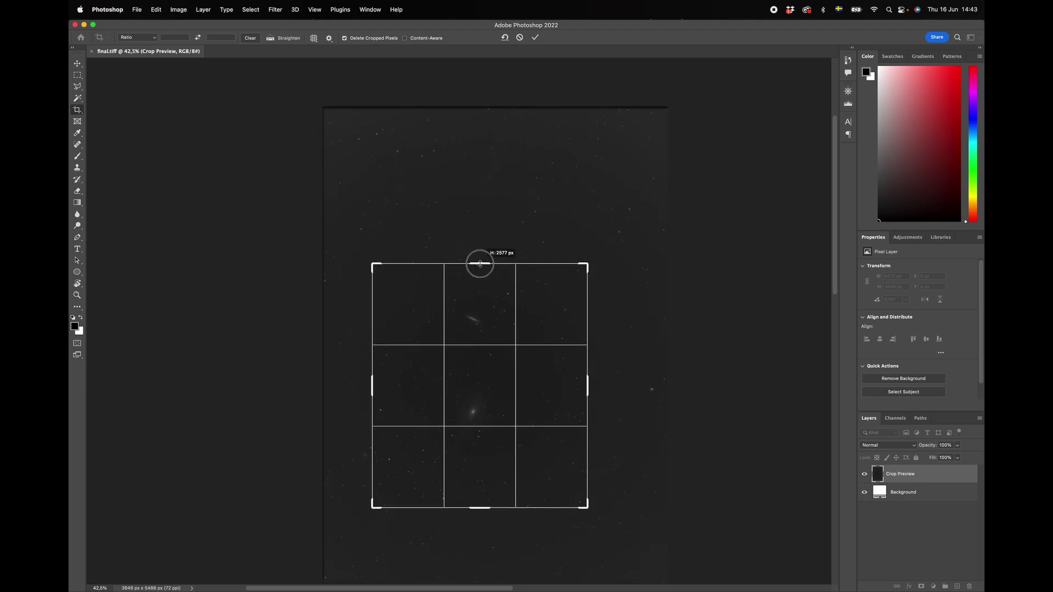
drag(511, 361, 515, 387)
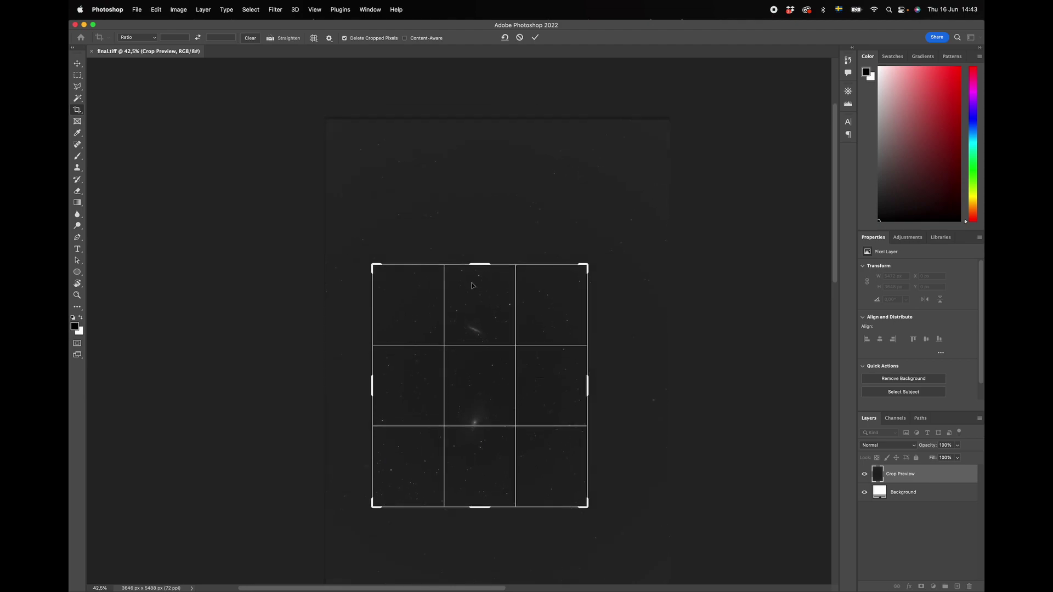
drag(374, 266, 369, 273)
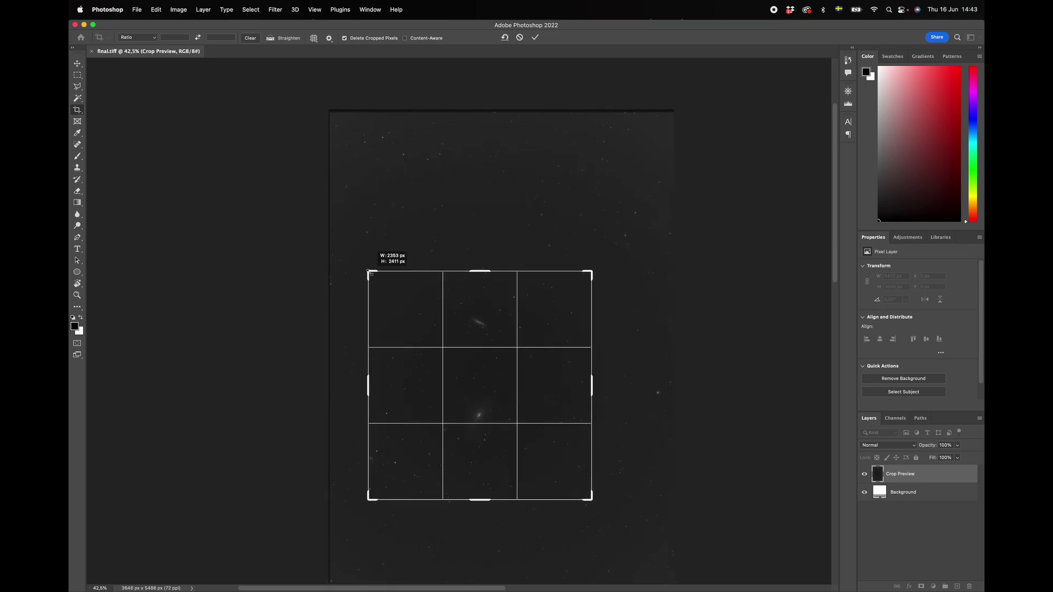
drag(443, 321, 438, 341)
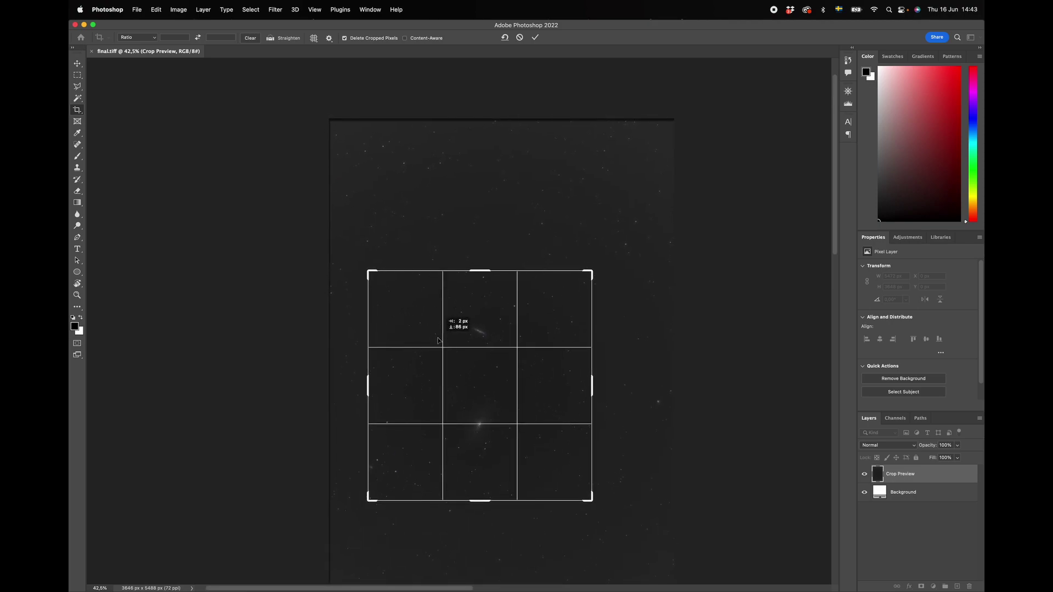
key(Return)
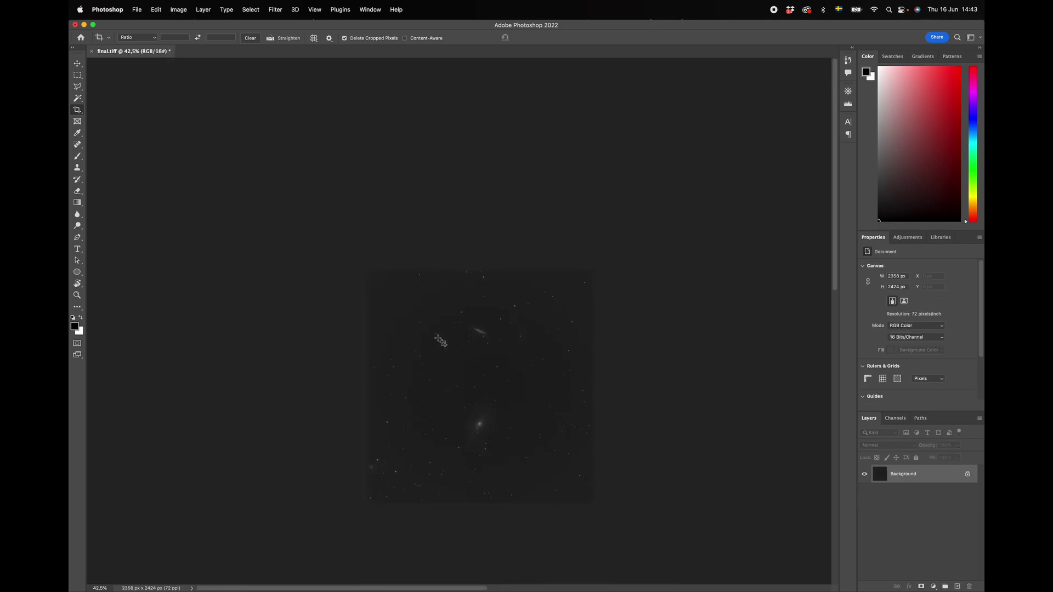
Step: Crop the image tighter to about 2111 x 2206 px, keeping both galaxies horizontally centred and removing the faint one at the edge
scroll(438, 340, up, 5)
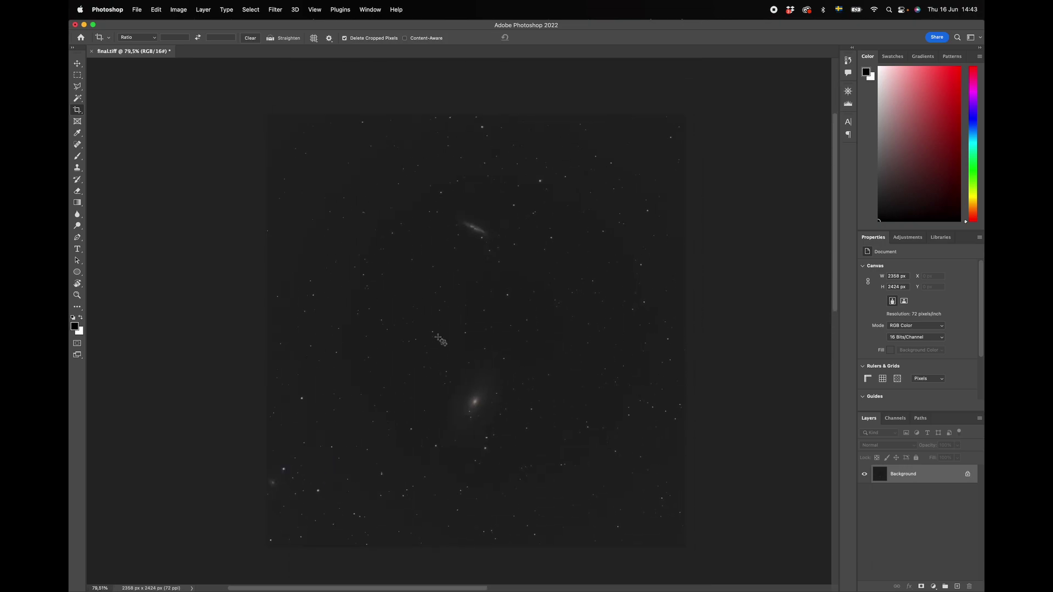
scroll(439, 338, up, 2)
click(77, 110)
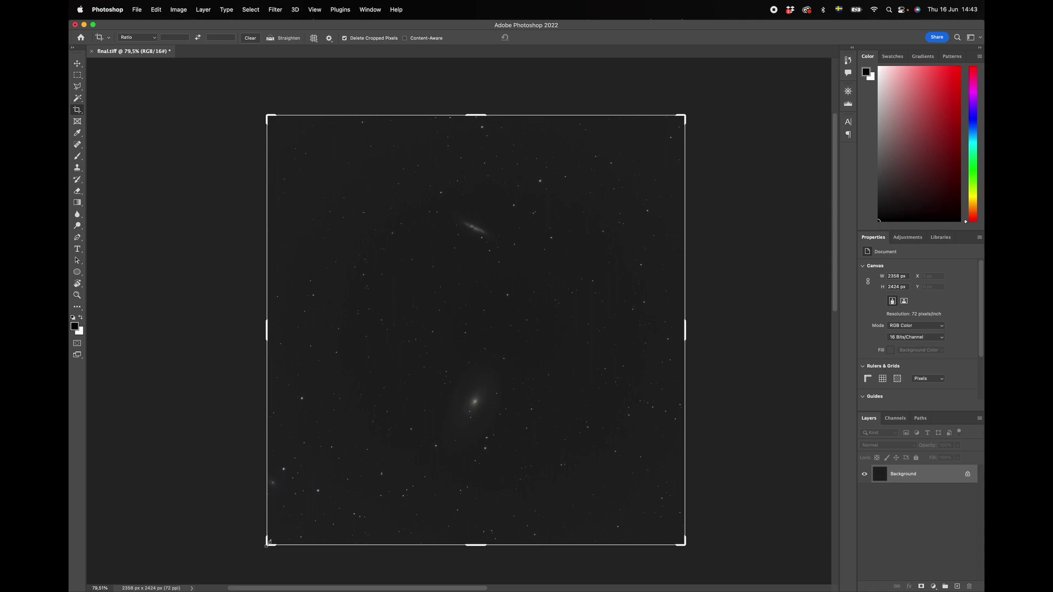
drag(268, 543, 288, 525)
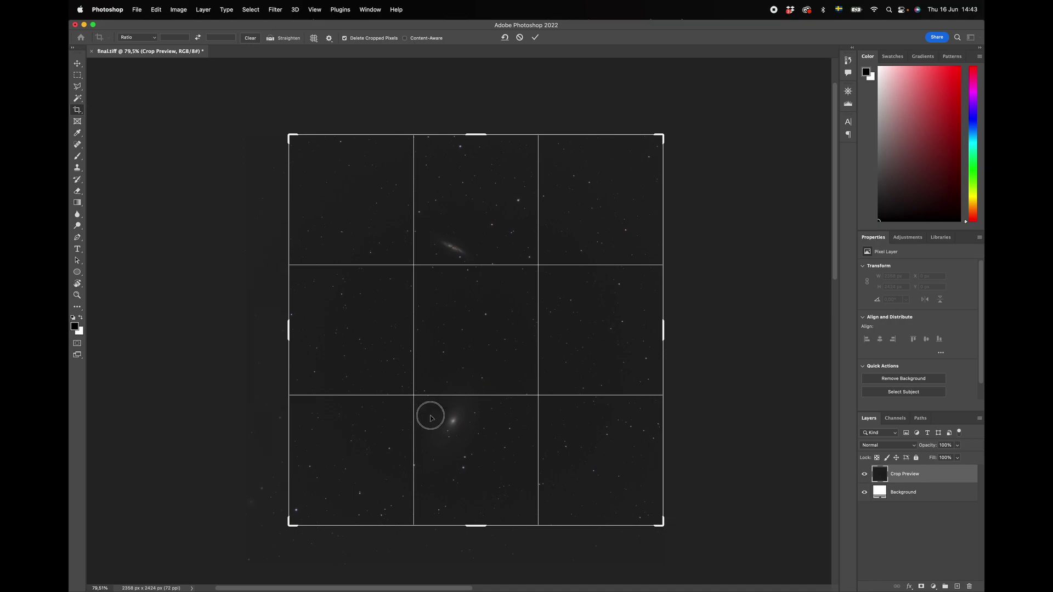
drag(430, 418, 447, 410)
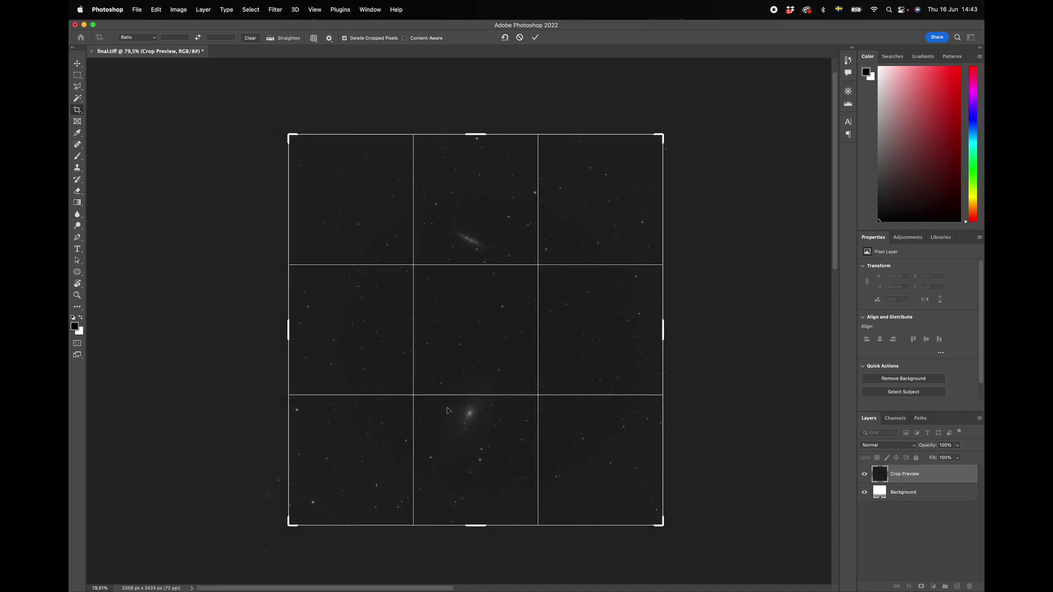
key(Return)
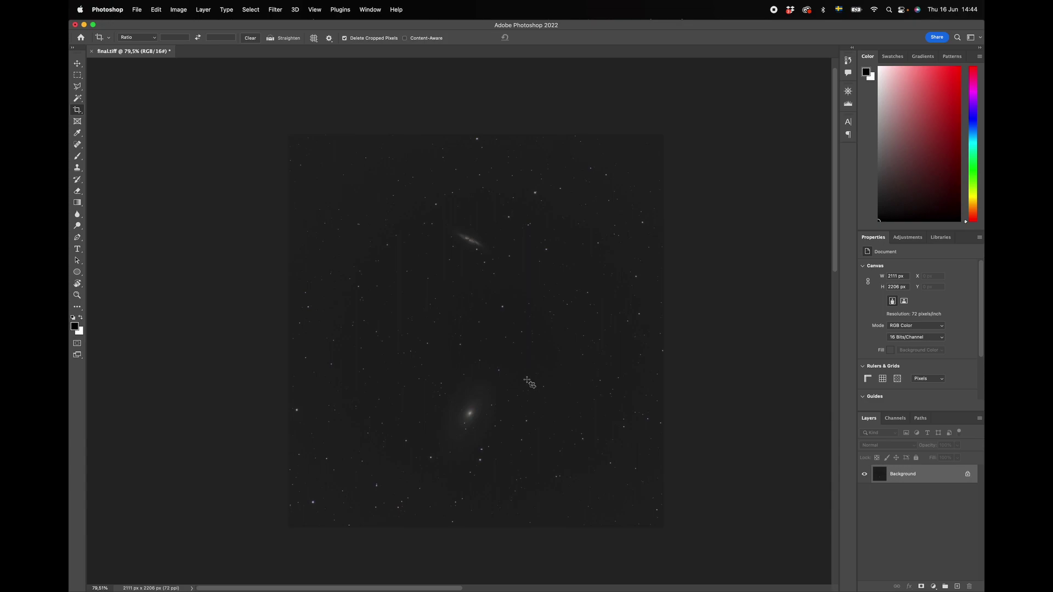
Step: Unlock the background layer, duplicate it and make the duplicate the active layer
scroll(527, 381, up, 3)
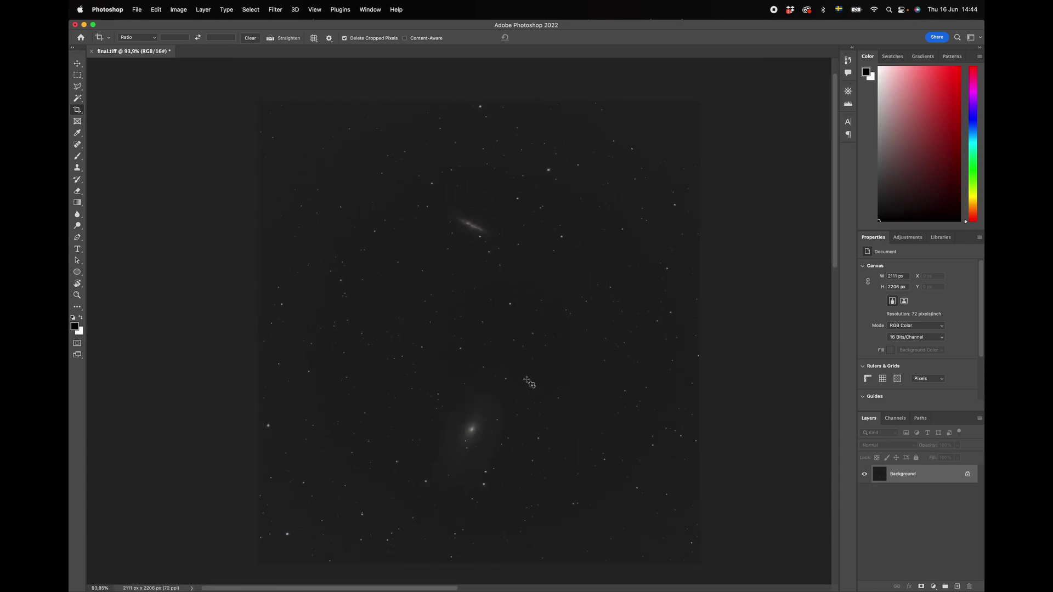
scroll(527, 381, down, 1)
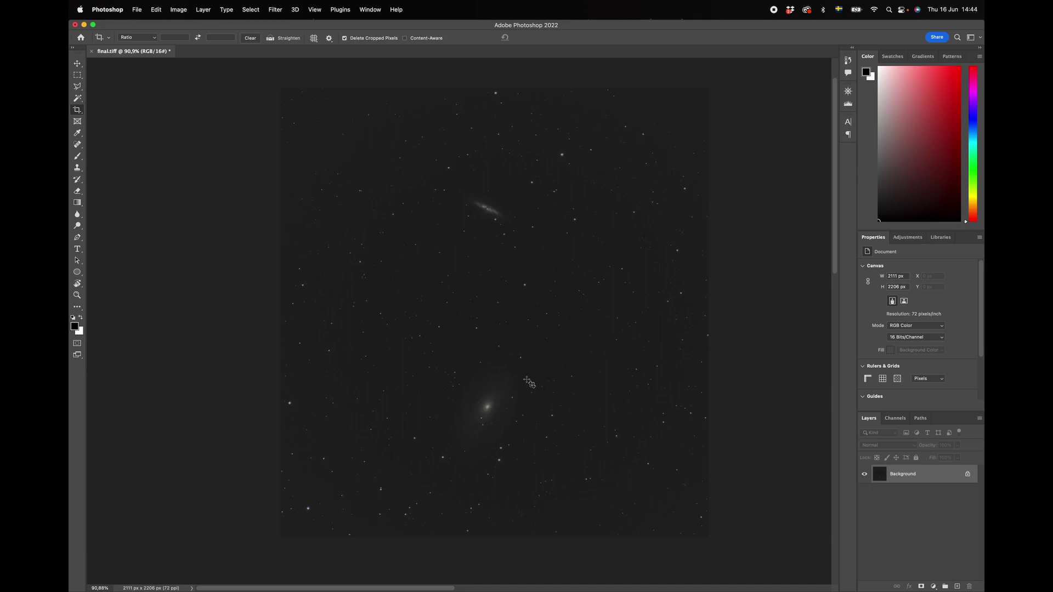
scroll(512, 393, up, 1)
scroll(512, 393, right, 1)
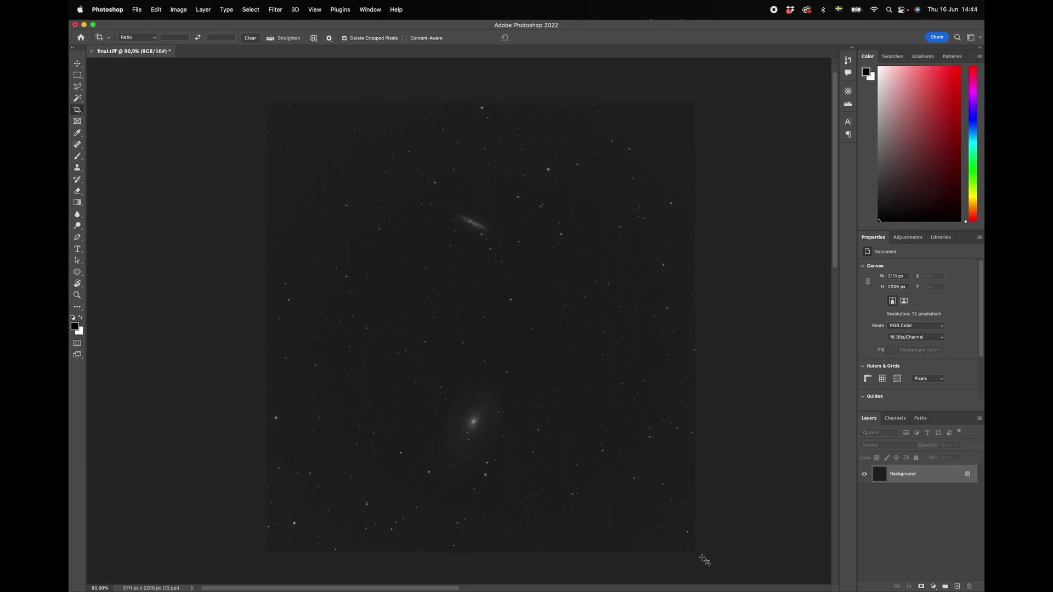
click(968, 475)
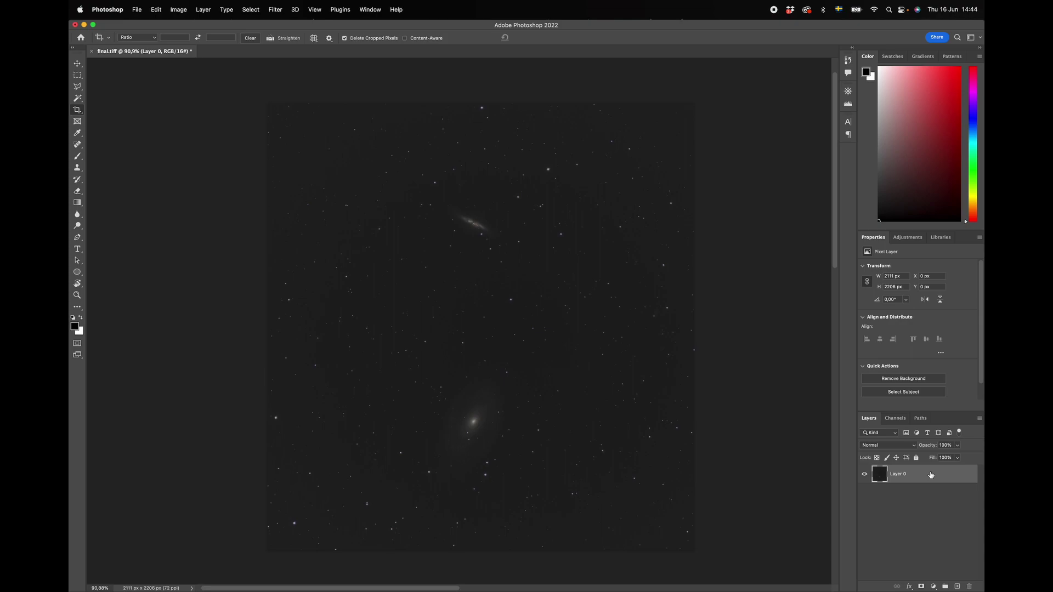
key(super+j)
click(908, 493)
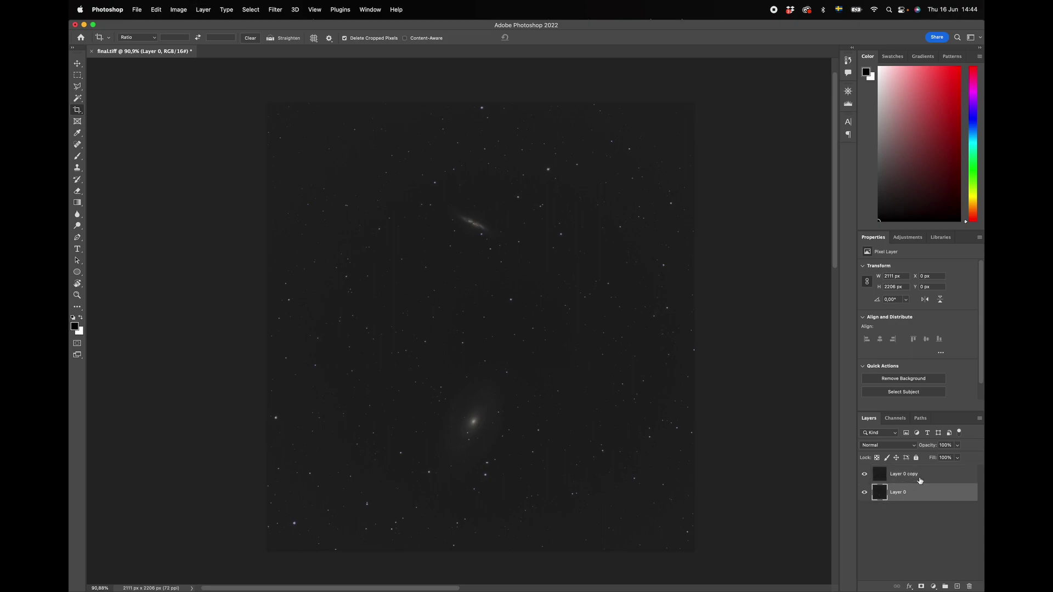
click(927, 475)
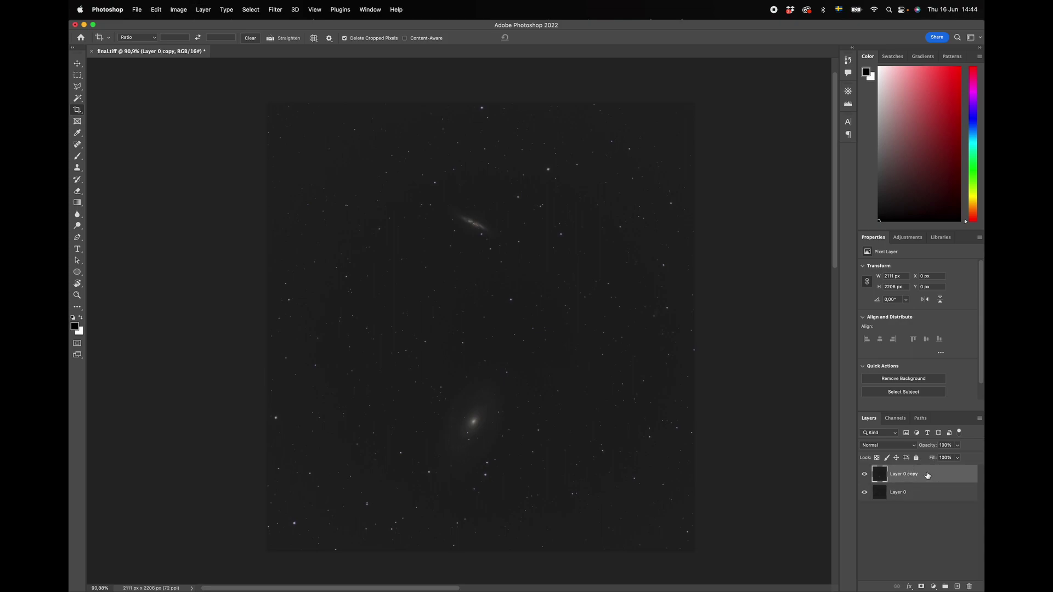
Step: Apply a first gentle Levels stretch to the duplicate layer
key(super+l)
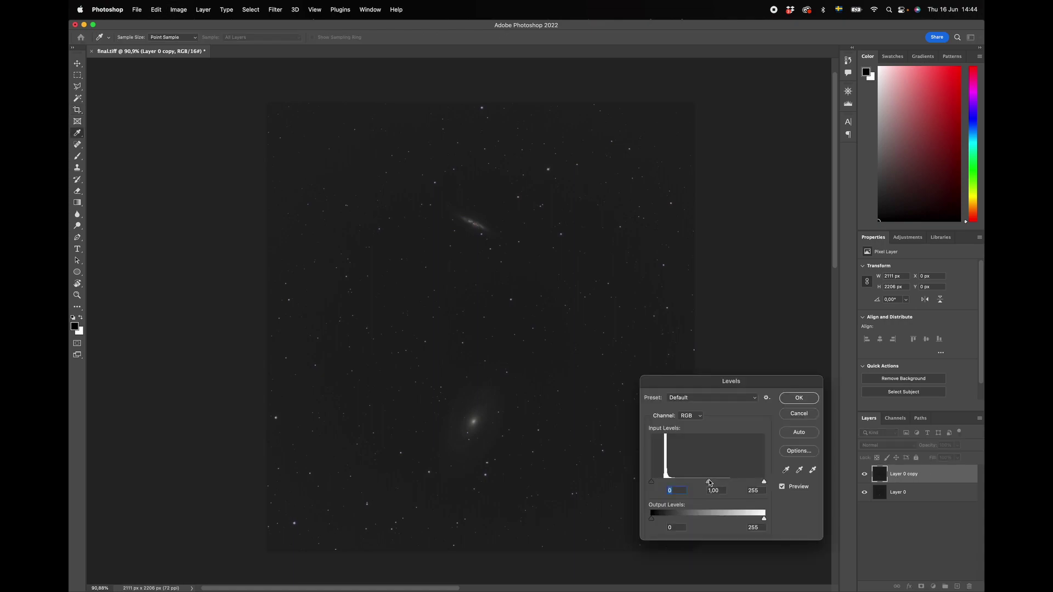
drag(708, 483, 654, 484)
click(789, 401)
Step: Apply a second Levels stretch to the duplicate layer with midtones at 1.14 and the black input level at about 4
key(super+l)
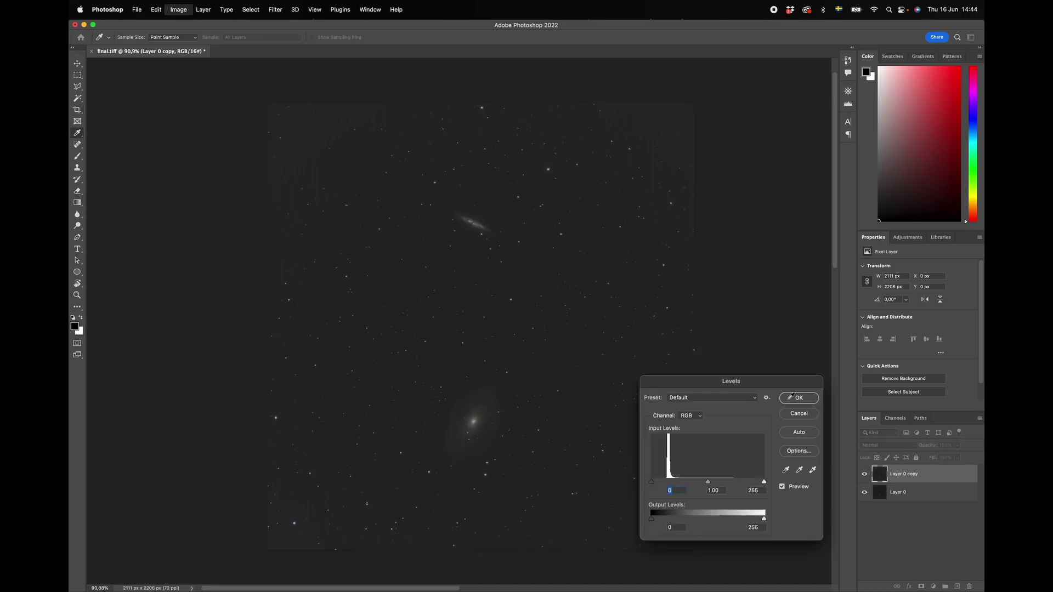
drag(708, 484, 703, 484)
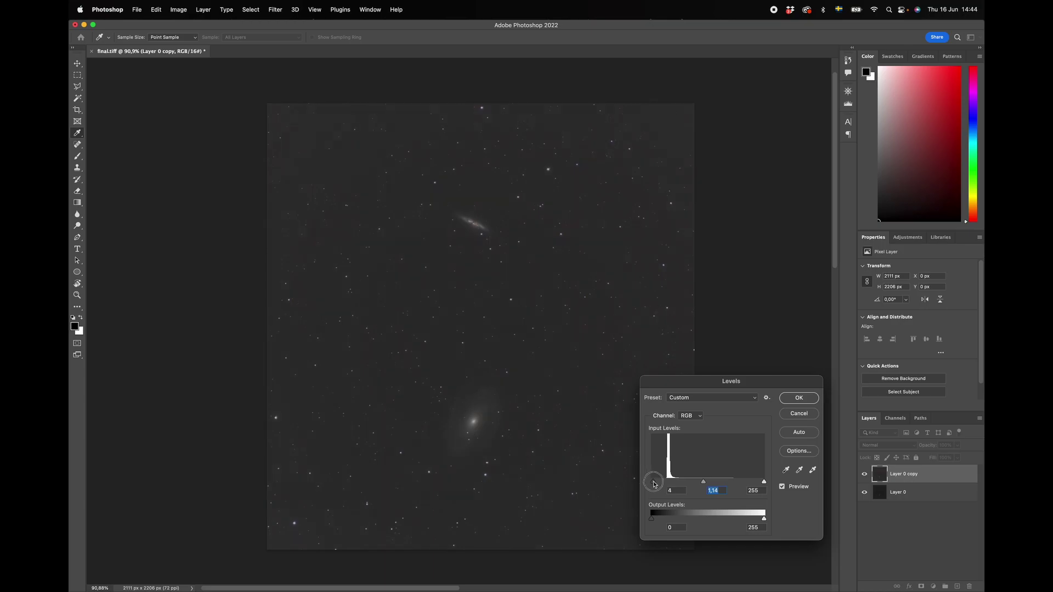
click(791, 401)
key(c)
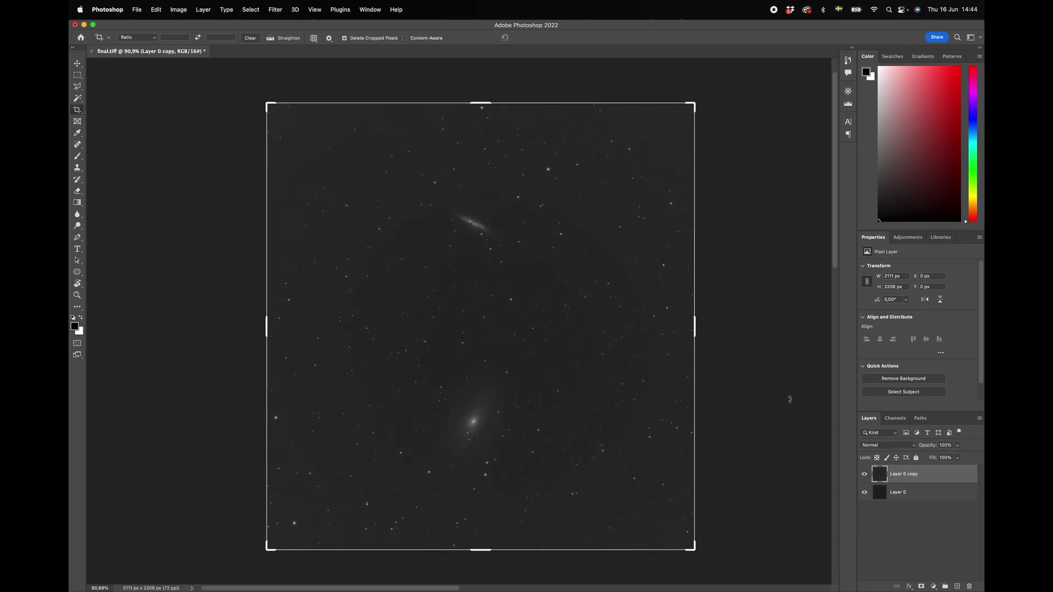
Step: Apply a third Levels stretch to the duplicate layer, moving the midtones slightly toward the shadows to brighten the galaxies
key(super+l)
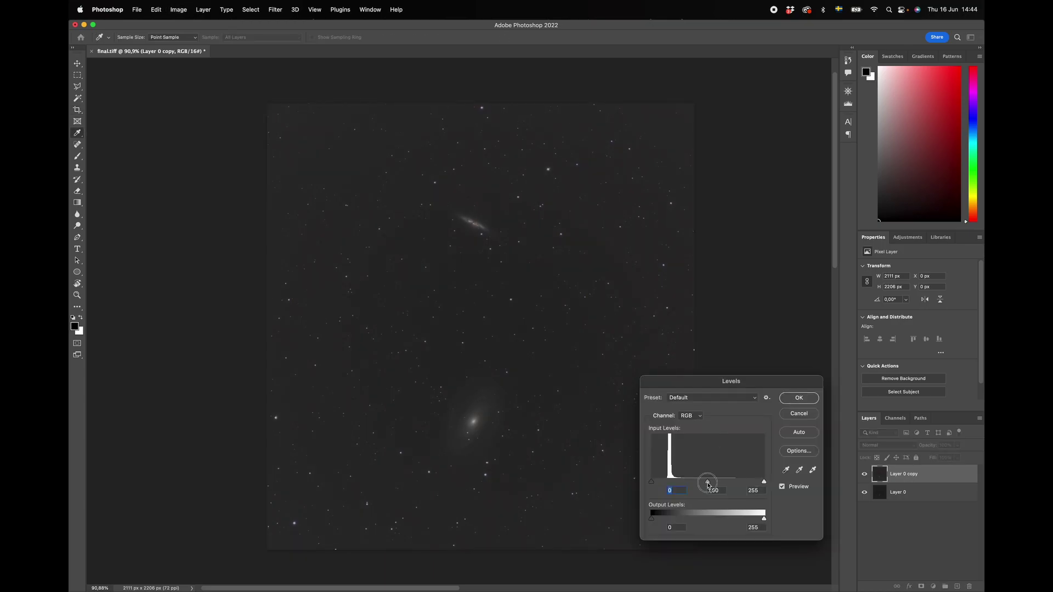
drag(707, 484, 703, 485)
click(792, 401)
key(c)
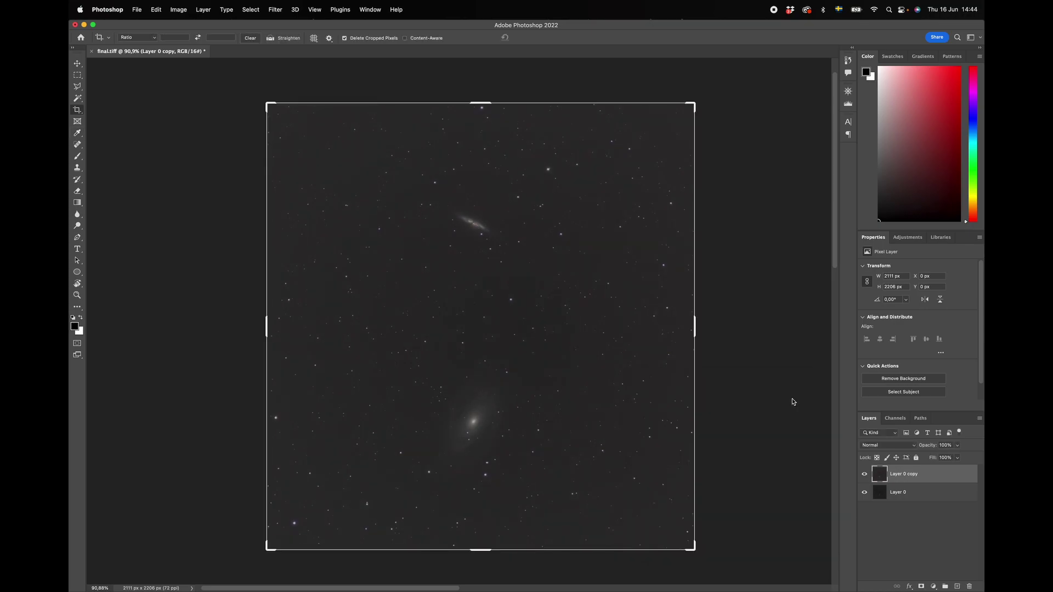
Step: Apply two more Levels stretches to the duplicate layer, the second with a black input level of 13 and midtones at 1.18
key(super+l)
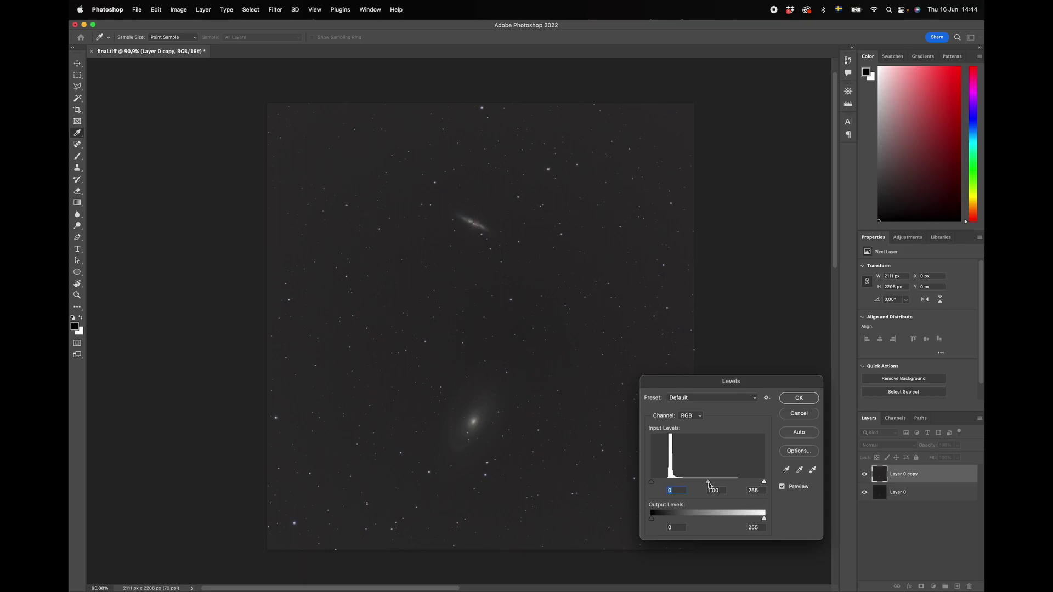
drag(709, 484, 654, 484)
click(792, 401)
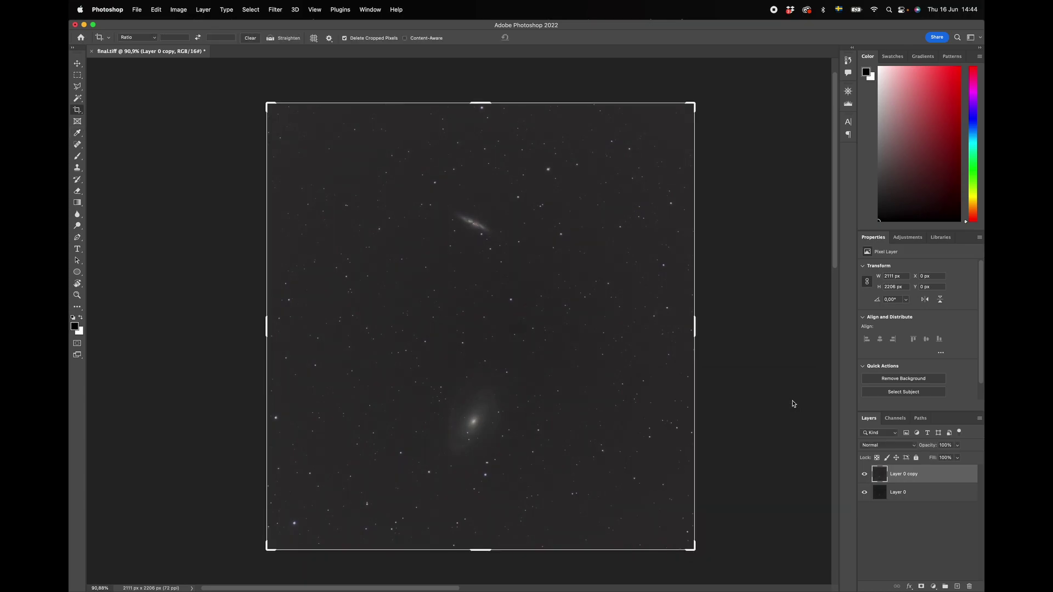
key(super+l)
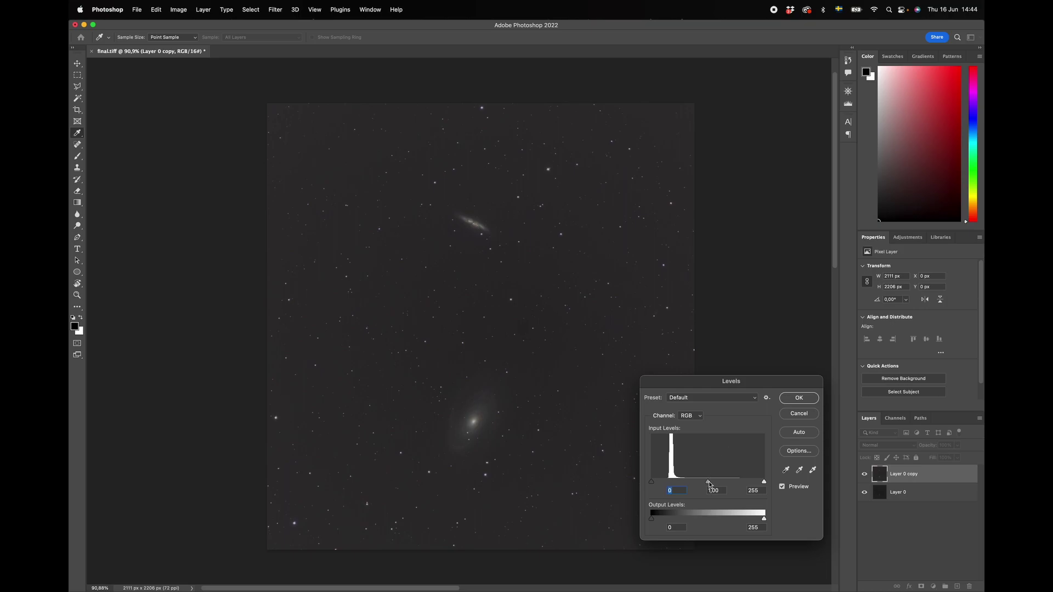
drag(709, 482, 657, 483)
click(789, 401)
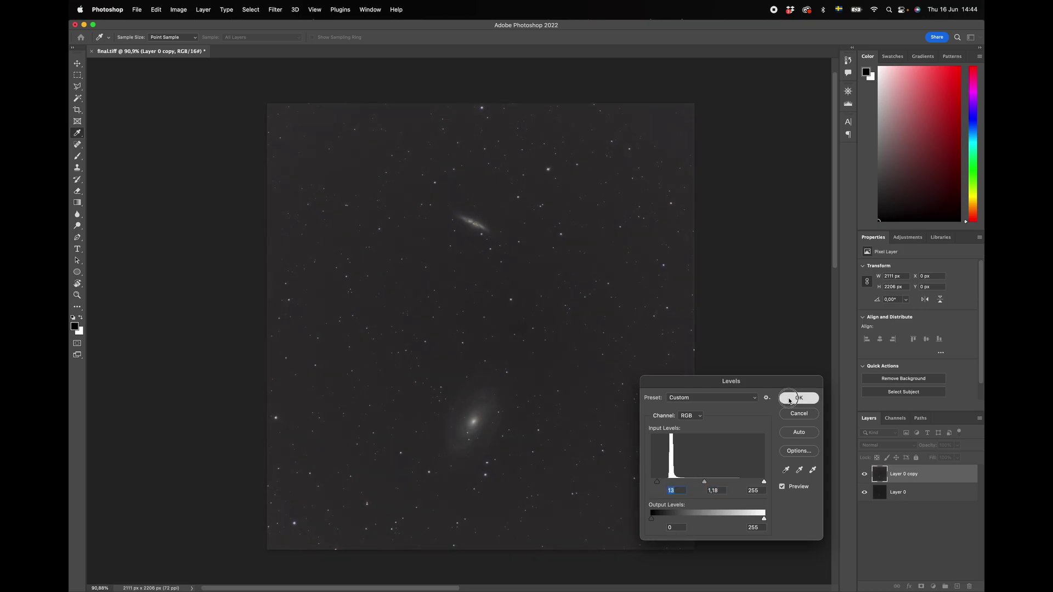
Step: Stretch the duplicate layer twice with Levels, using black input about 14 with midtones 1.22, followed by black input 11 with midtones 1.18
key(super+l)
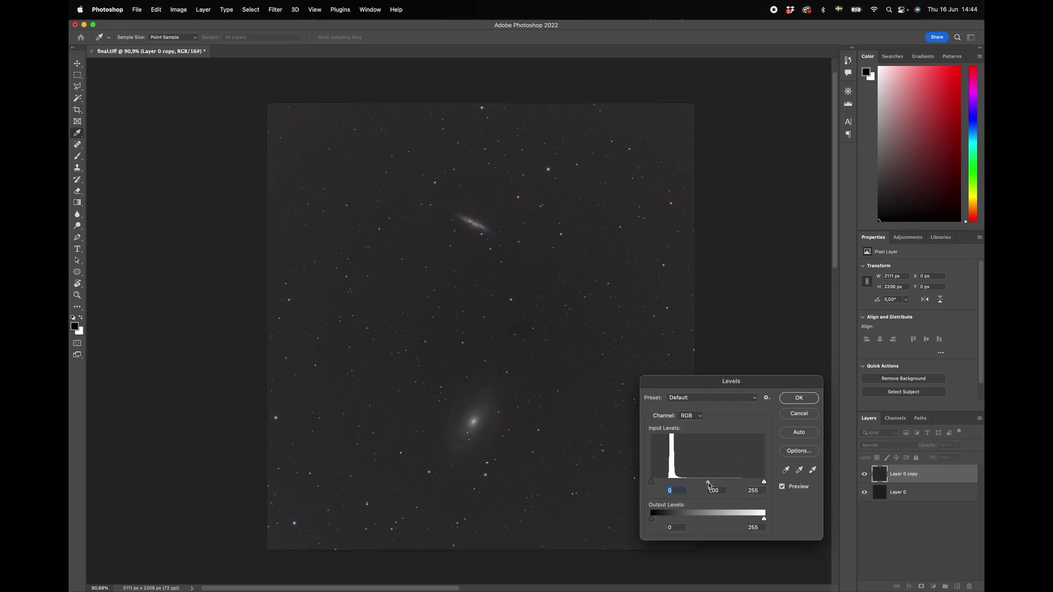
drag(709, 482, 657, 482)
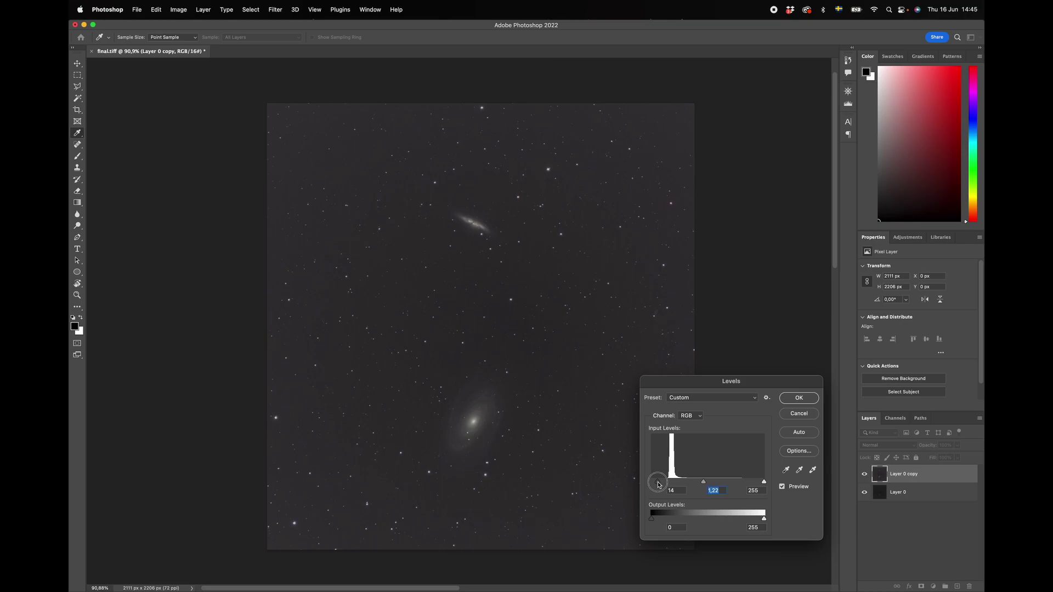
click(797, 400)
key(super+l)
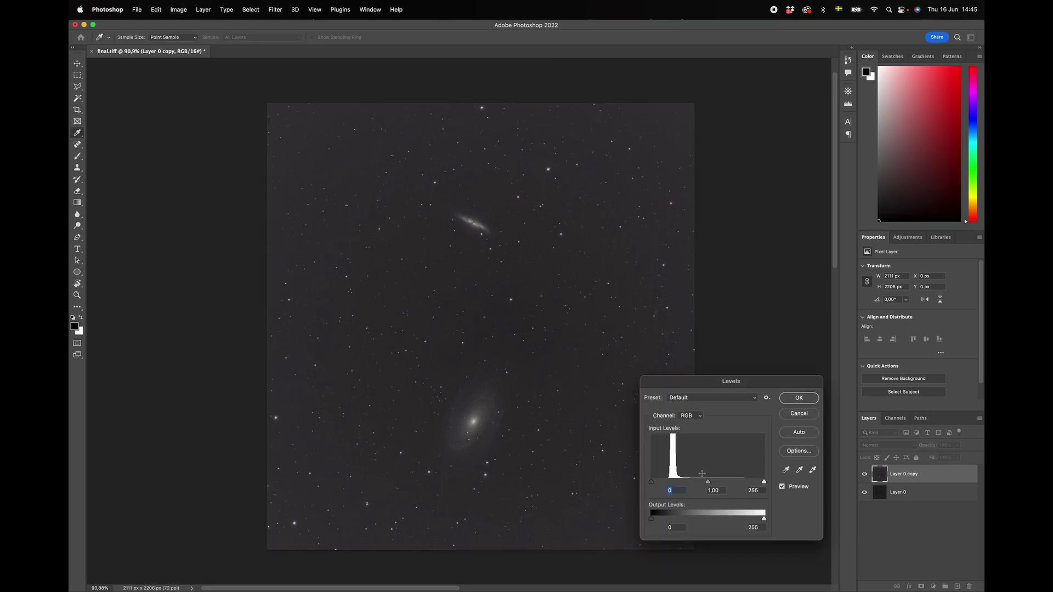
drag(710, 484, 657, 484)
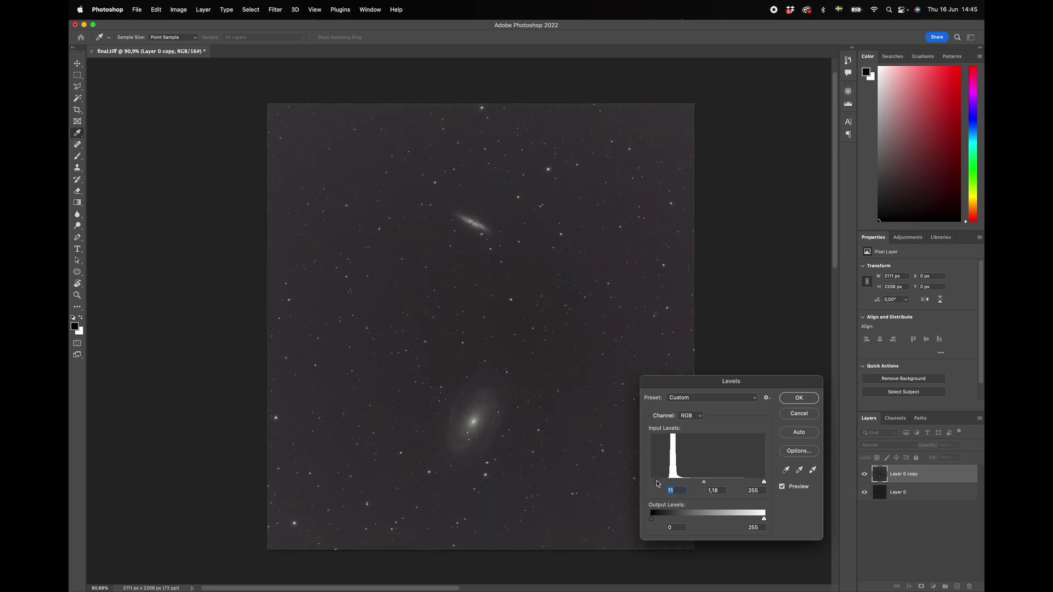
click(788, 398)
Step: Run two further Levels passes on the duplicate layer, shifting midtones toward the shadows and raising the black point in each
key(super+l)
drag(708, 485, 659, 484)
click(798, 398)
key(c)
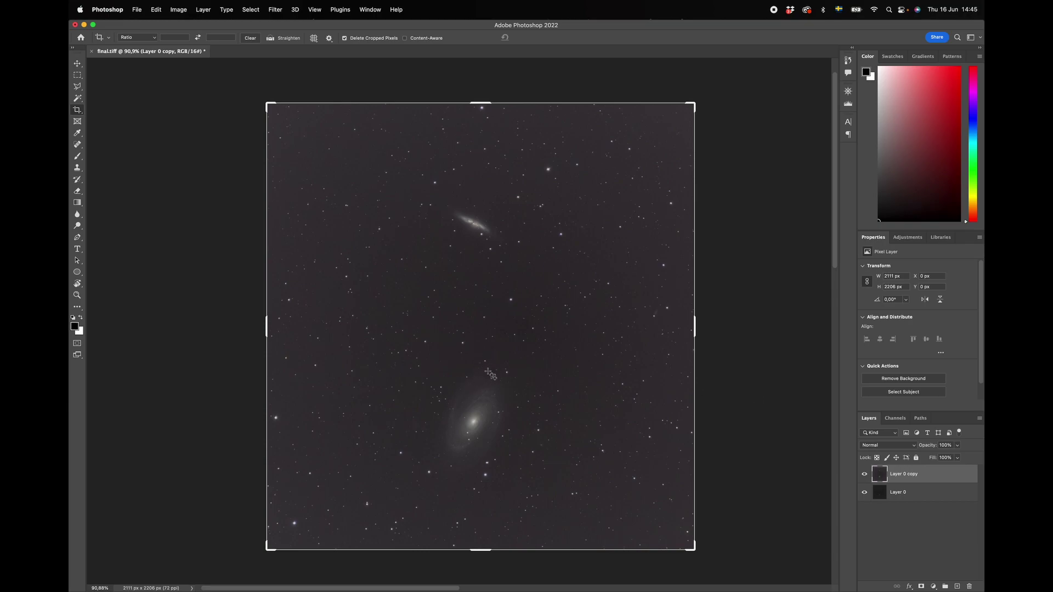
key(i)
key(super+l)
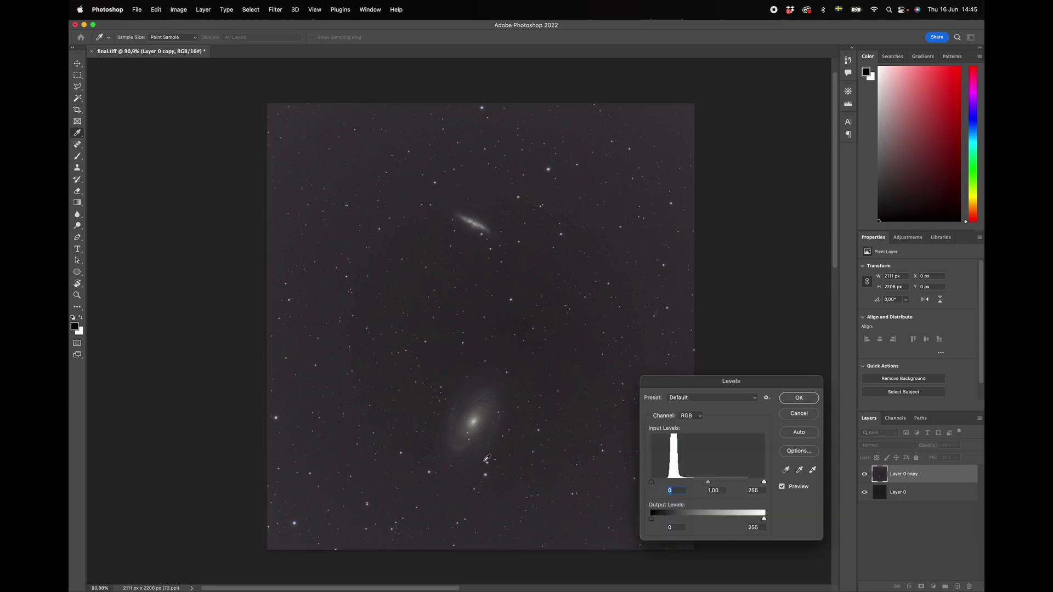
drag(707, 483, 655, 482)
click(795, 401)
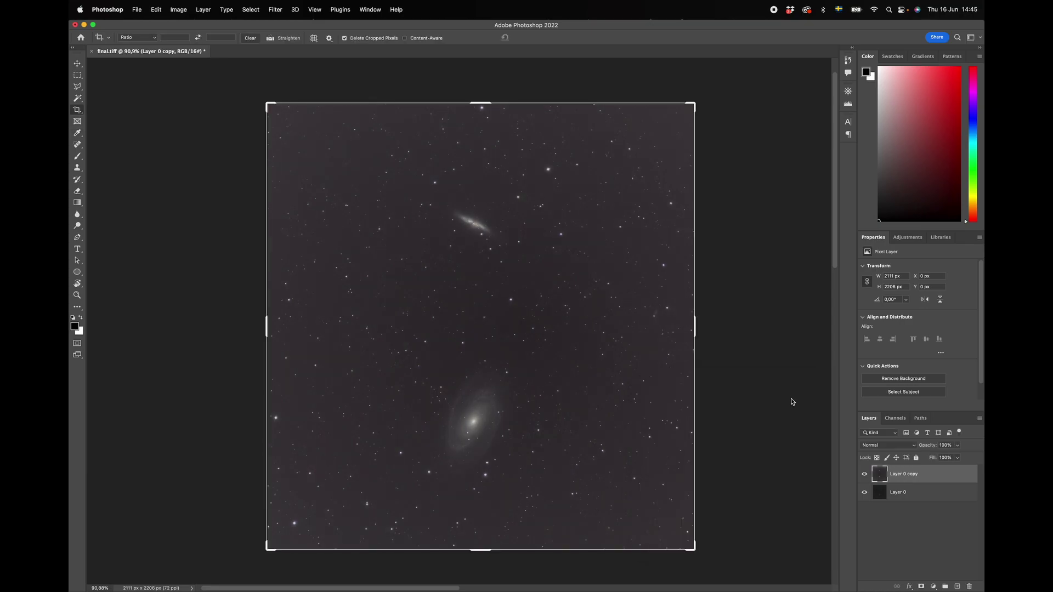
Step: Brighten the duplicate layer with another two Levels passes, moving the midtones slightly left of centre and the black point closer to the histogram
key(ctrl+l)
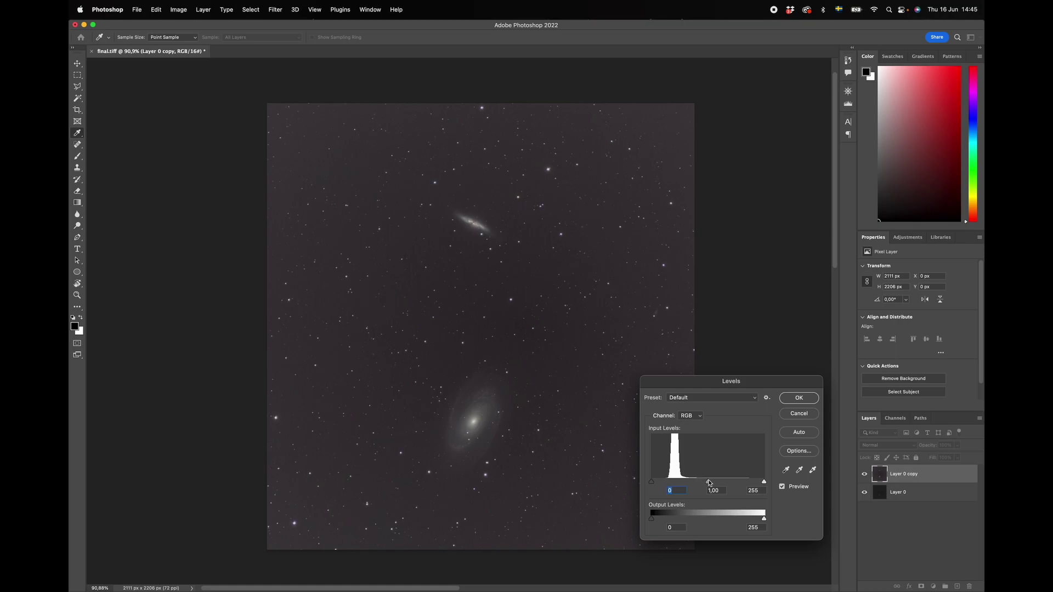
drag(708, 483, 657, 483)
click(705, 482)
click(798, 398)
key(super+l)
drag(709, 484, 653, 484)
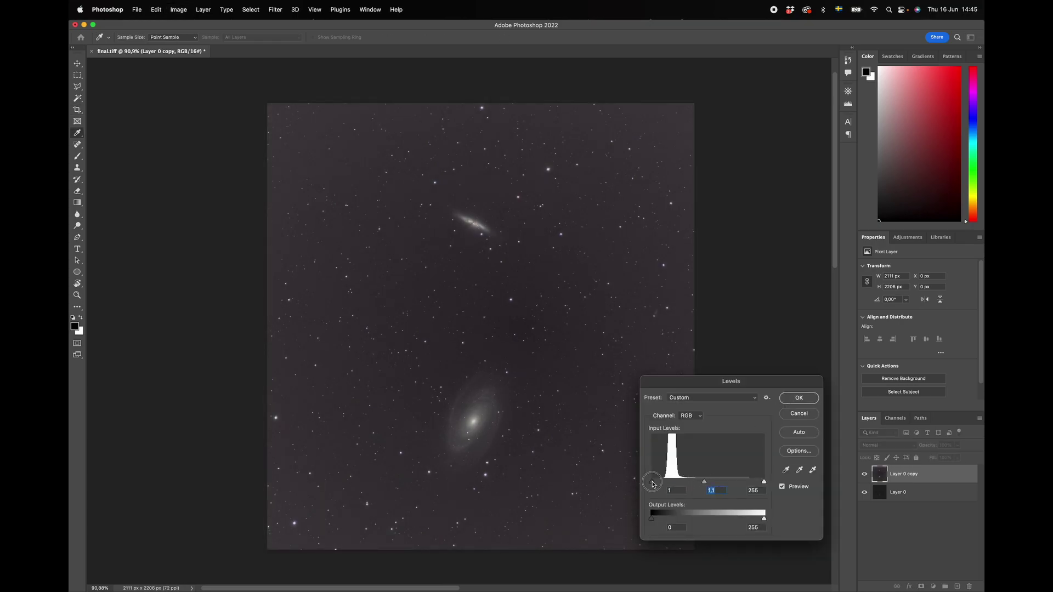
click(791, 400)
key(c)
Step: Apply a Levels stretch to the duplicate layer with midtones at 1.20 and the black input level at about 7
key(super+l)
mouse_move(707, 484)
mouse_down()
mouse_move(655, 485)
mouse_move(702, 482)
mouse_up()
click(655, 485)
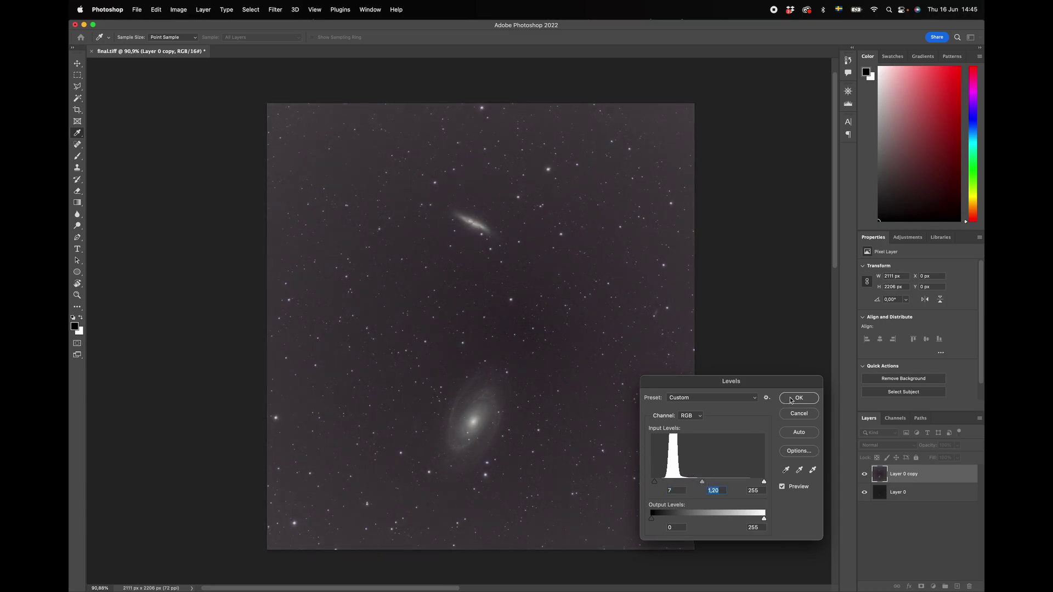
drag(653, 482, 655, 482)
click(797, 398)
key(c)
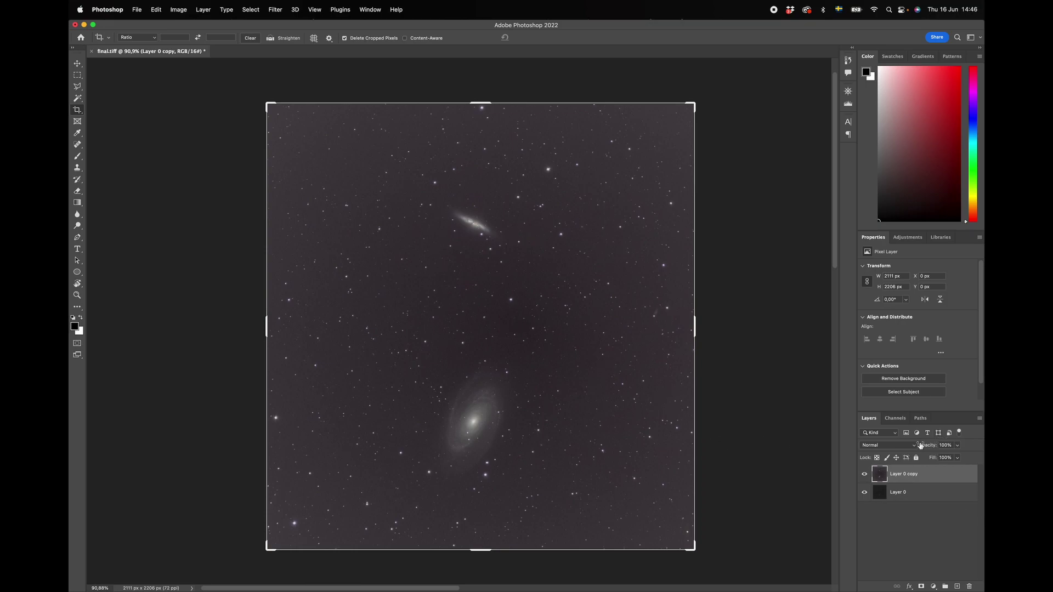
Step: Add a Curves adjustment layer anchored at 25 and lifted to about 70 at input 66, and stamp all visible layers into a new layer
click(908, 238)
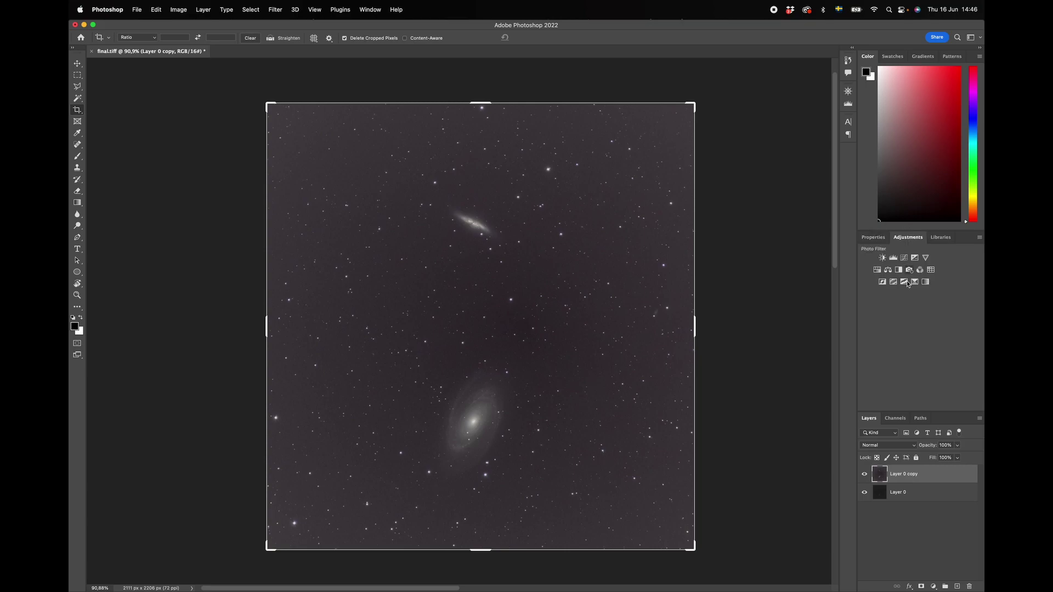
click(905, 258)
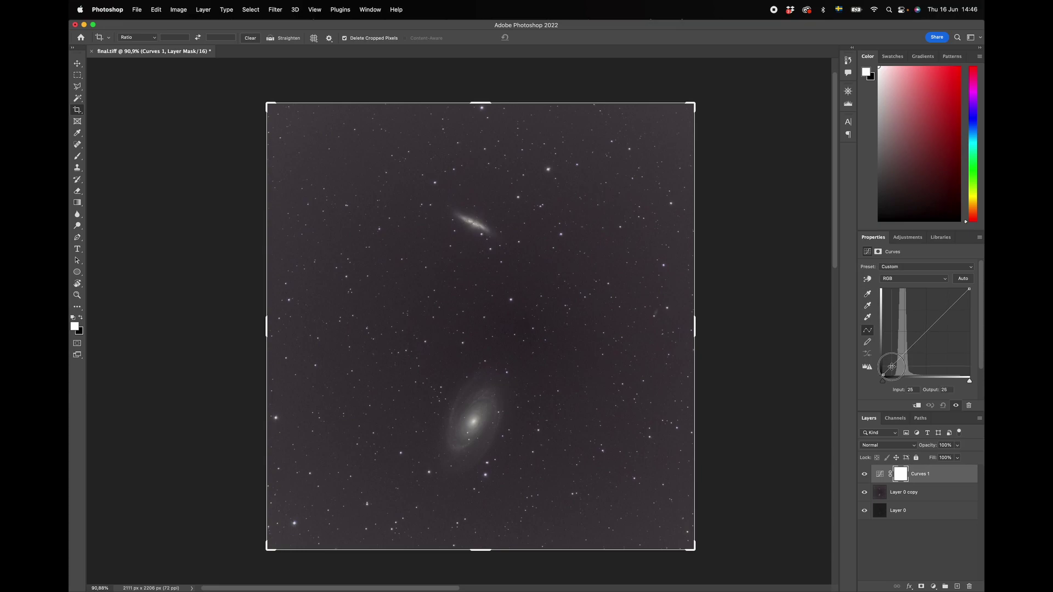
drag(891, 366, 905, 351)
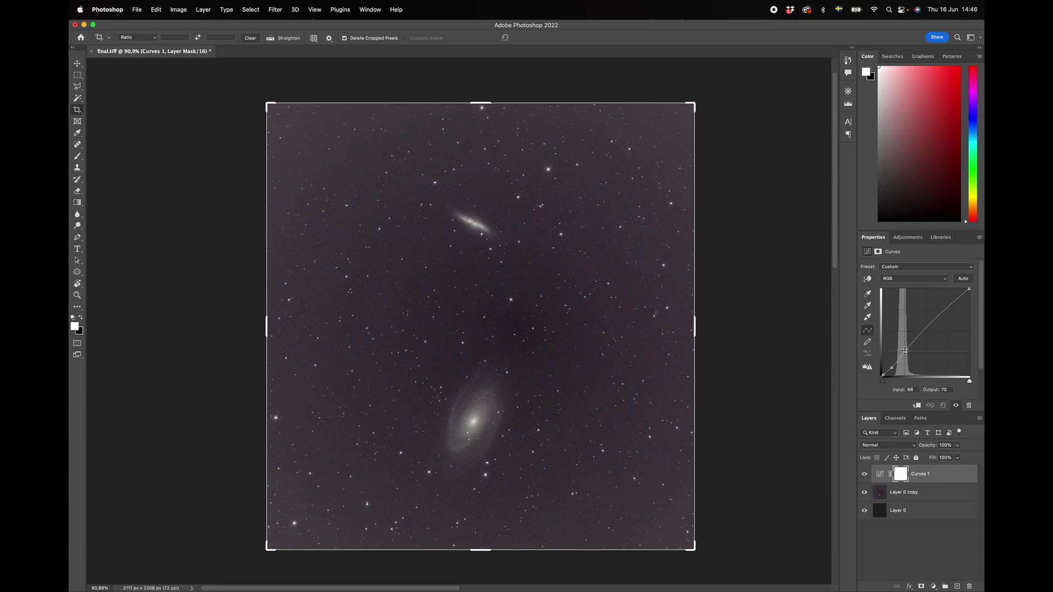
key(super+alt+shift+e)
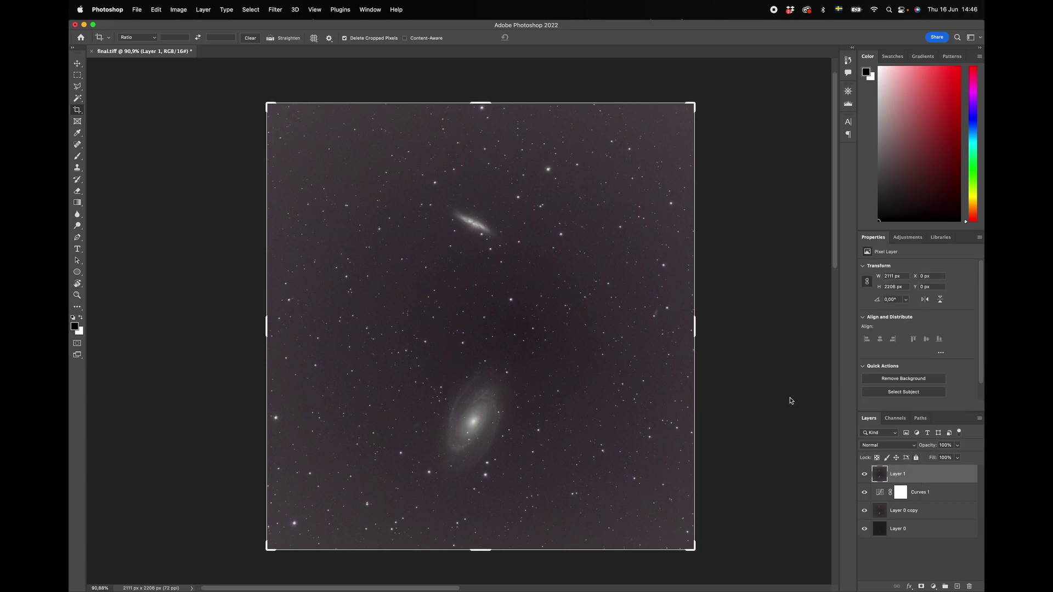
Step: Apply two gentle Levels stretches to the merged layer, shifting the midtones slightly toward the shadows and raising the black point
key(super+l)
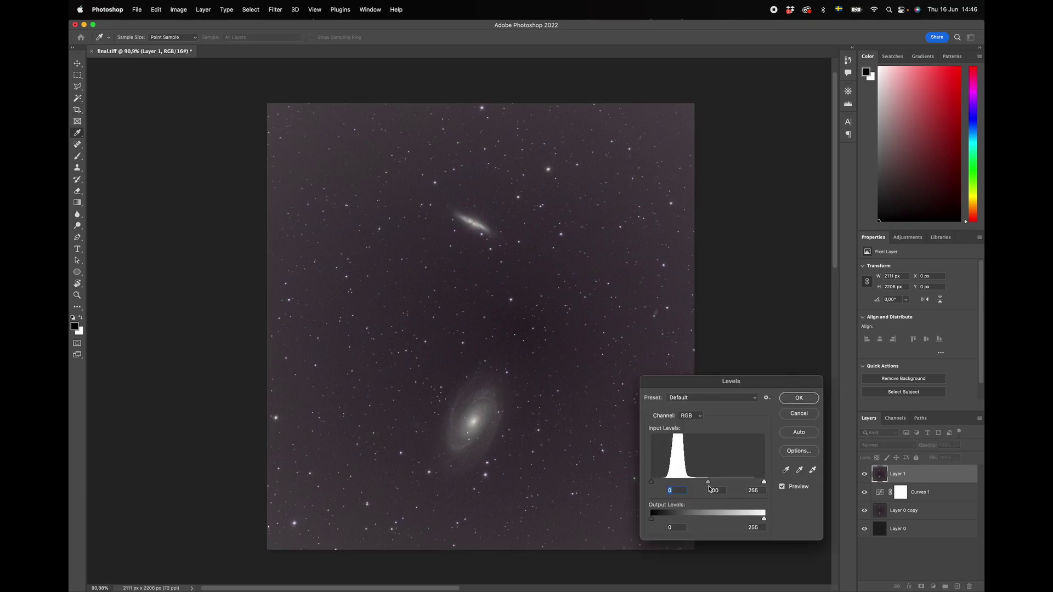
drag(708, 484, 658, 484)
click(794, 400)
key(super+l)
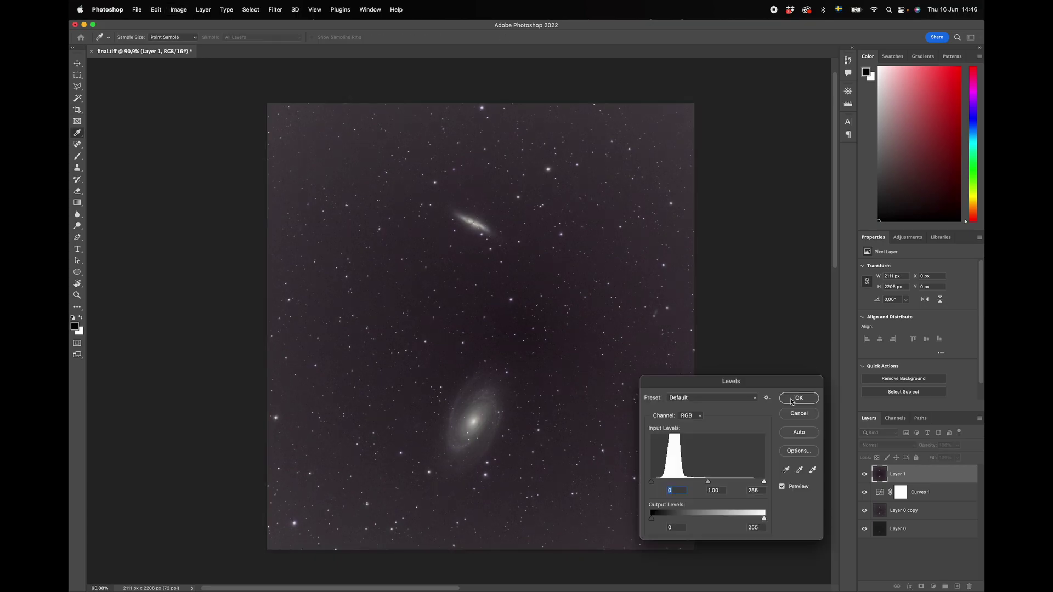
drag(708, 483, 654, 483)
click(796, 399)
key(c)
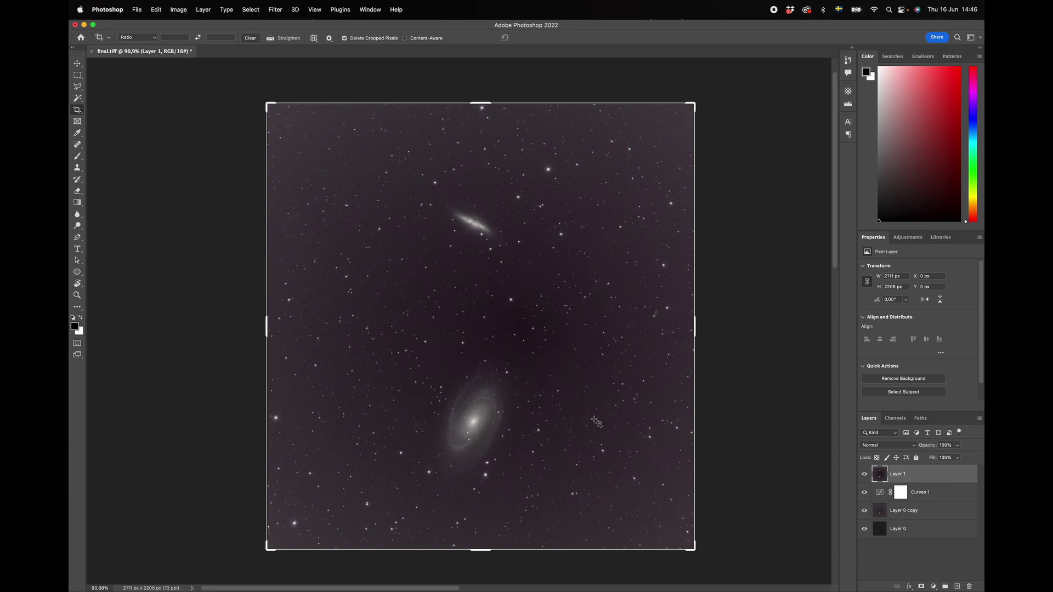
Step: Apply another Levels adjustment to the merged layer with a black input level of 6 and midtones at 1.02
key(ctrl+l)
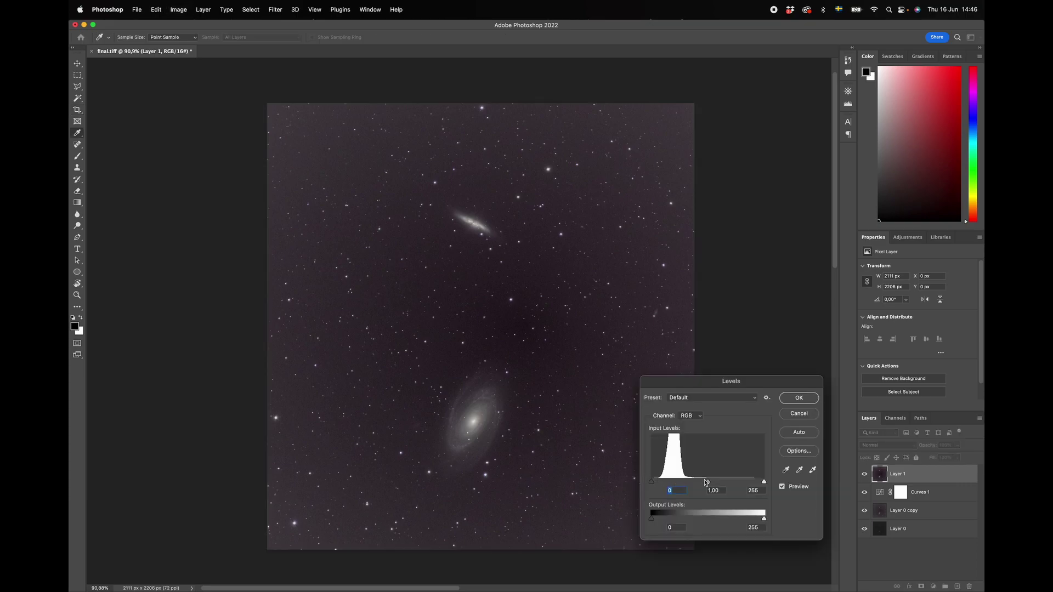
drag(708, 483, 654, 484)
click(786, 397)
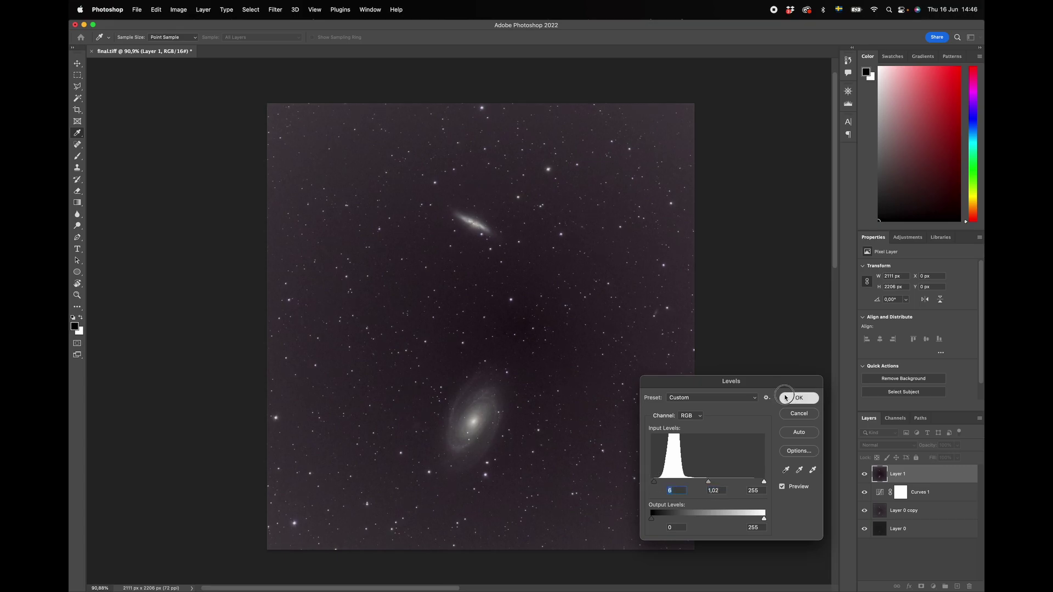
Step: Examine the two galaxies and the surrounding background up close for detail and uneven brightness
scroll(494, 349, up, 5)
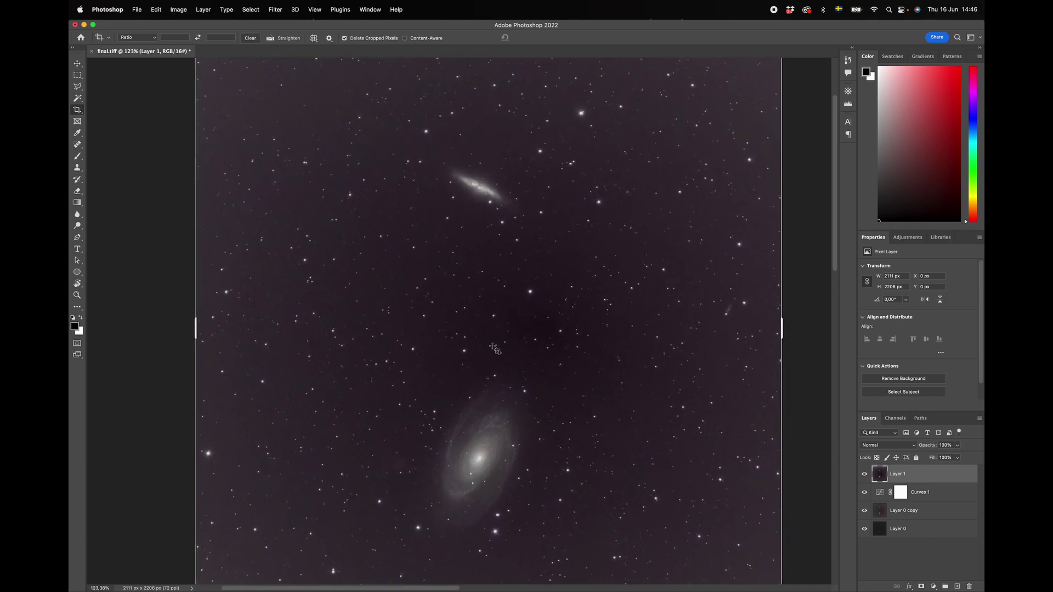
scroll(495, 349, down, 2)
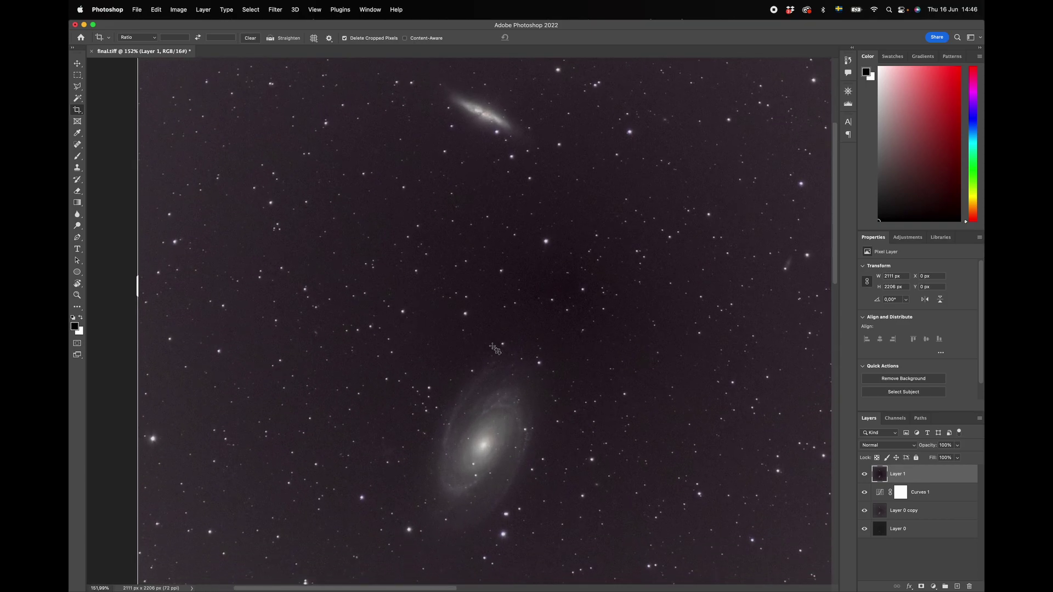
scroll(494, 349, down, 3)
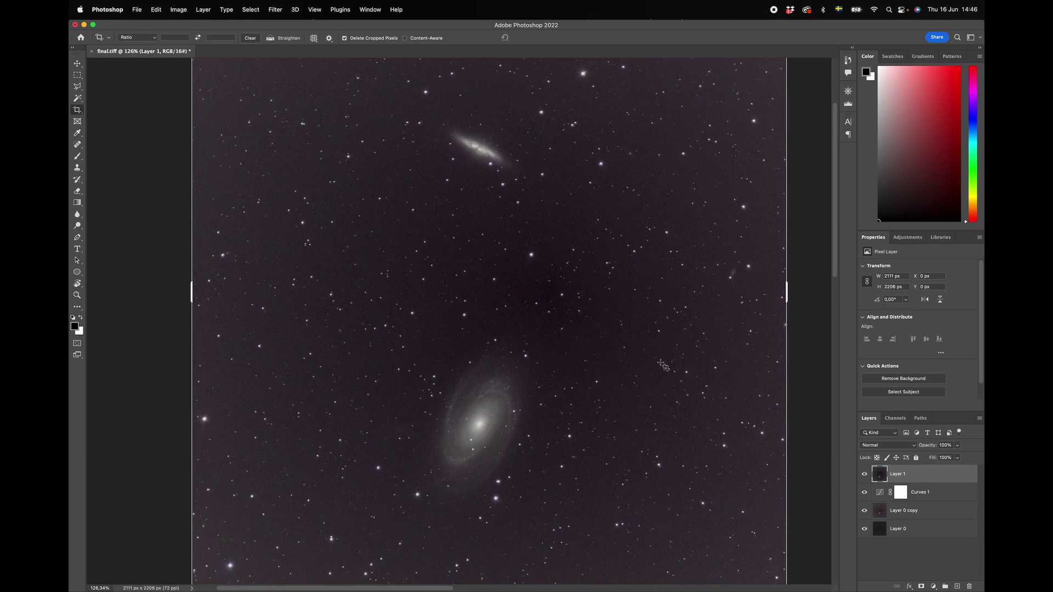
scroll(663, 366, down, 2)
scroll(631, 368, down, 1)
scroll(588, 370, up, 4)
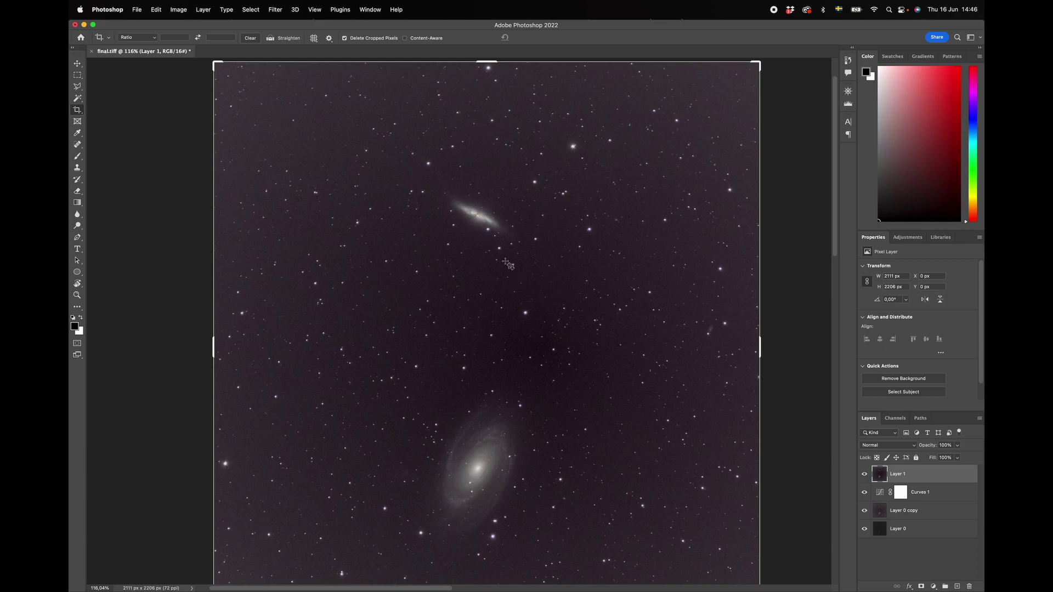
scroll(494, 266, down, 3)
scroll(474, 269, up, 2)
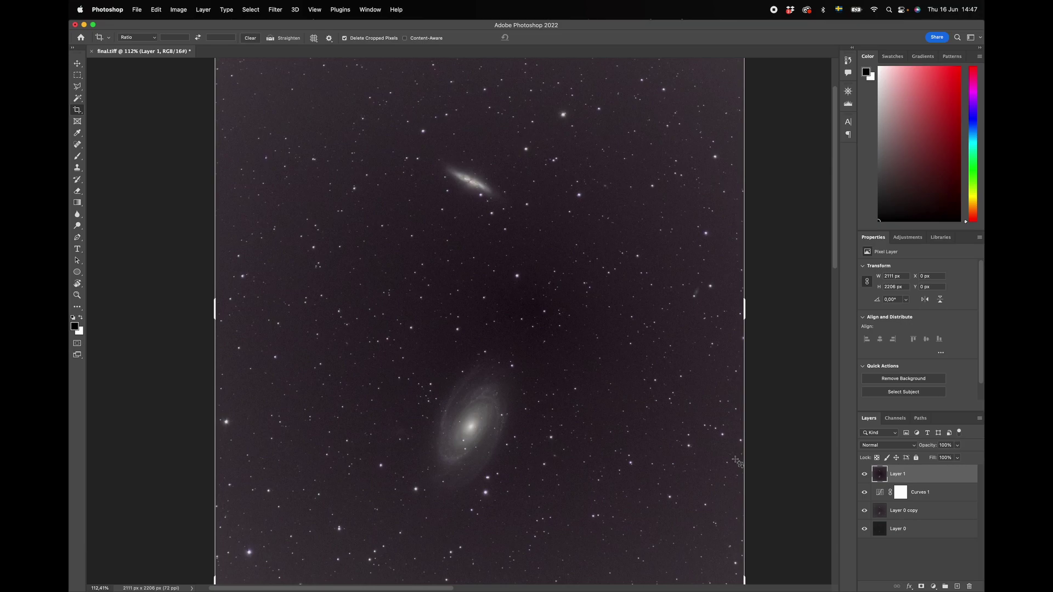
Step: Duplicate the merged layer and apply the Dust & Scratches filter to the copy with radius 192 pixels and threshold 0
key(super+j)
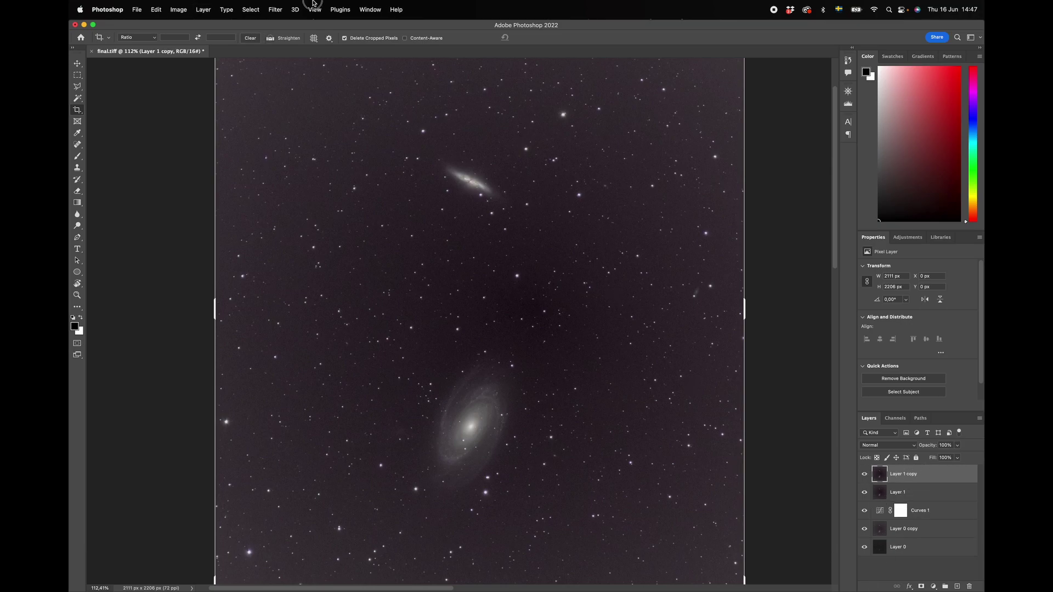
click(275, 9)
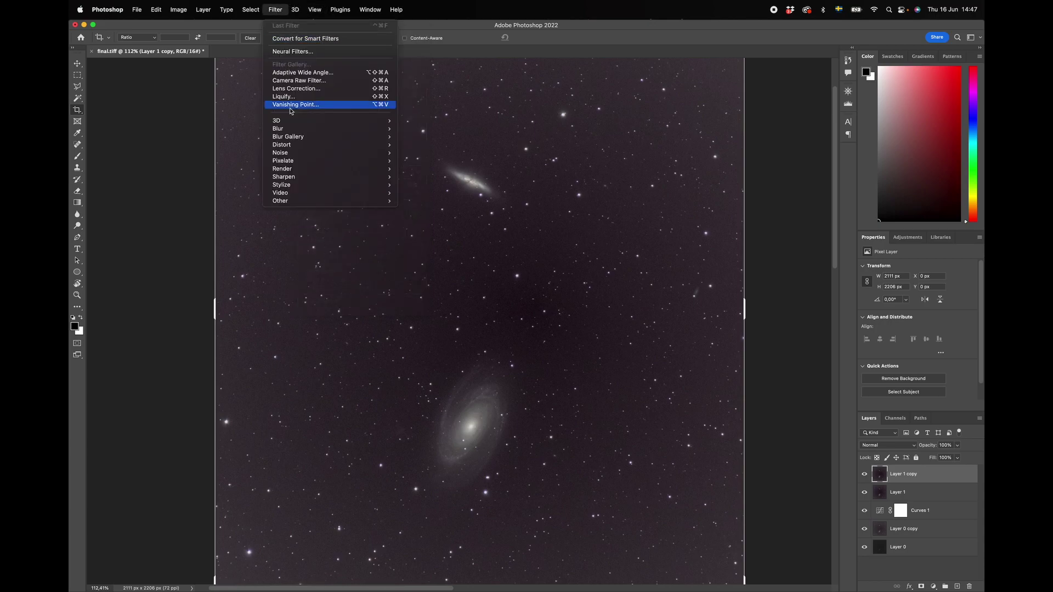
mouse_move(293, 148)
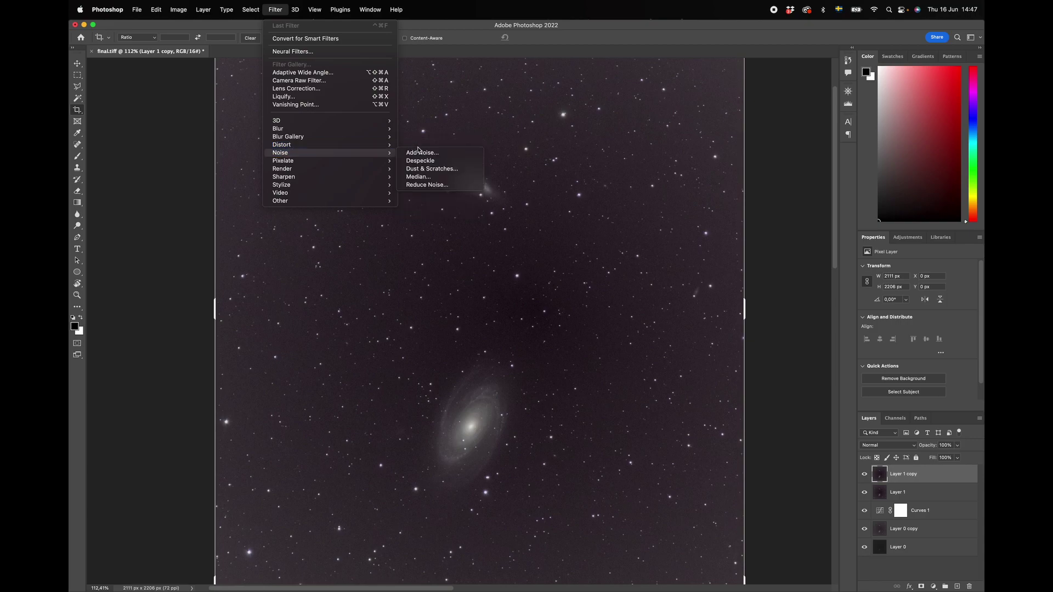
click(446, 169)
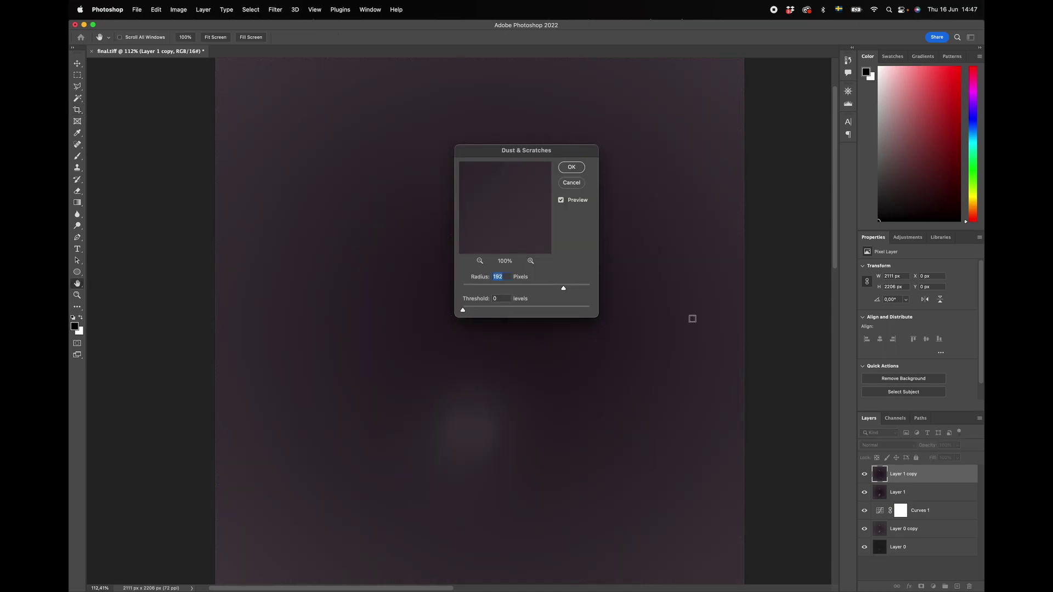
drag(484, 155, 679, 141)
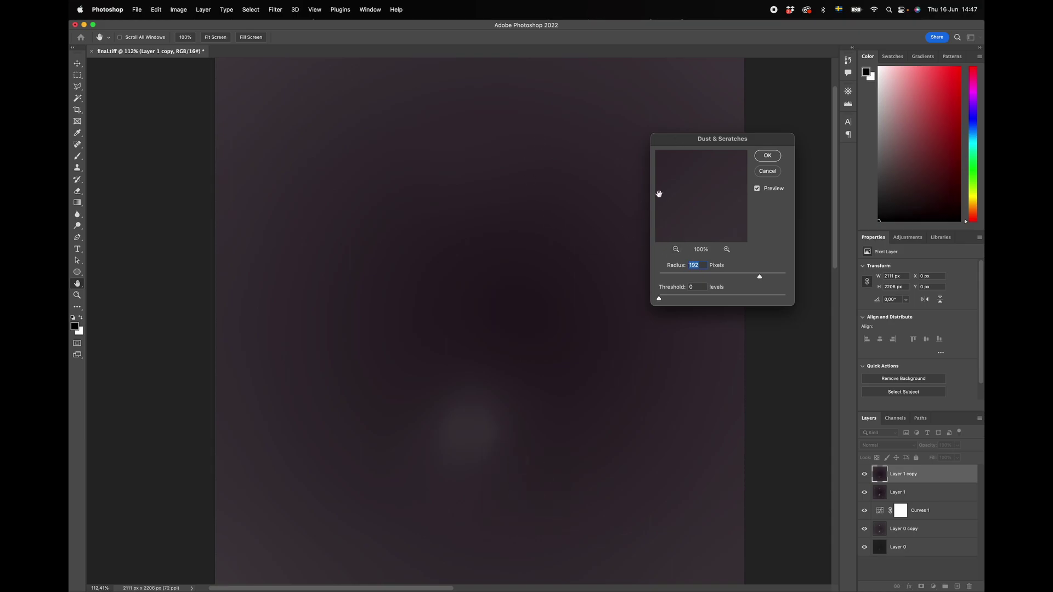
key(c)
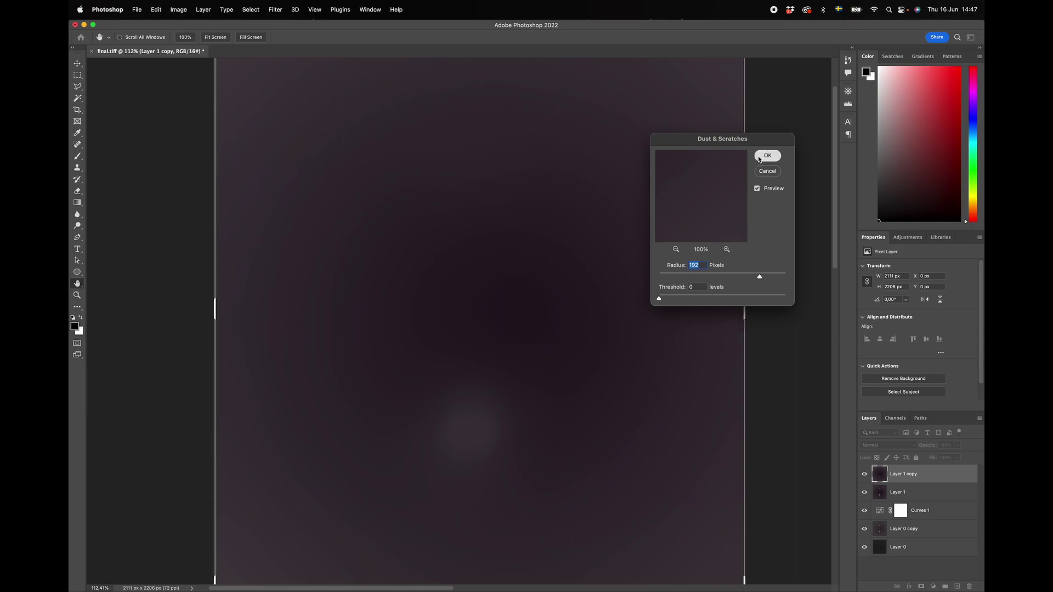
Step: Apply the Dust & Scratches filter with radius 192 pixels and threshold 0 to the duplicated layer
click(766, 156)
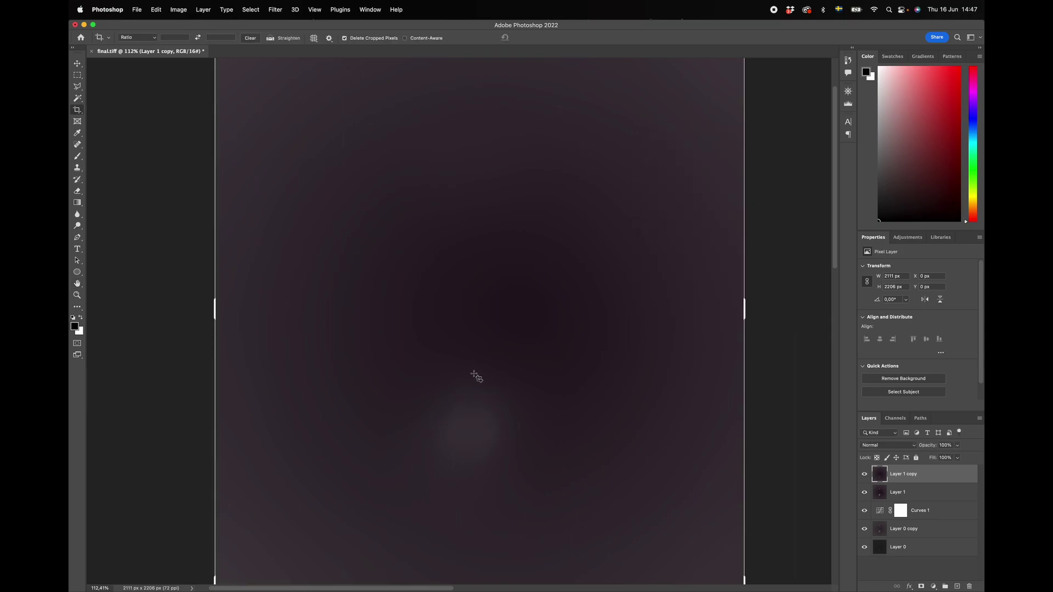
click(77, 75)
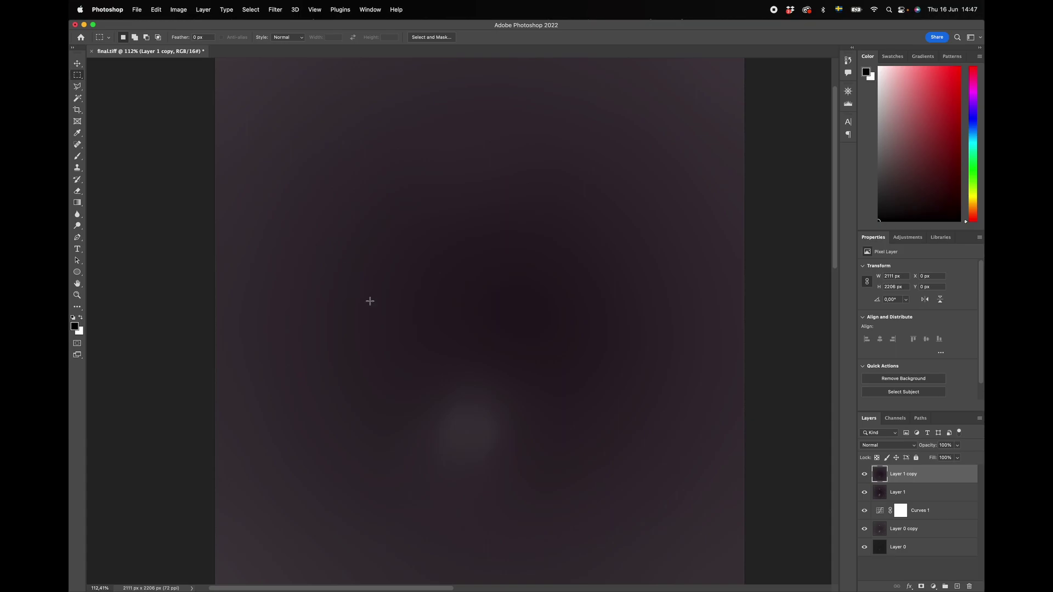
drag(398, 371, 538, 471)
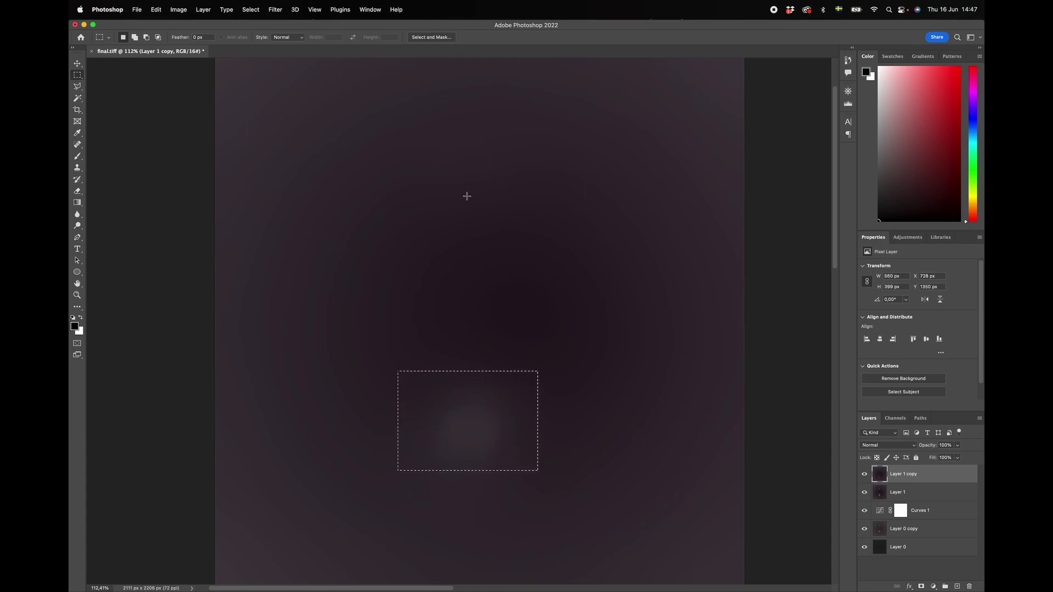
drag(419, 153, 543, 301)
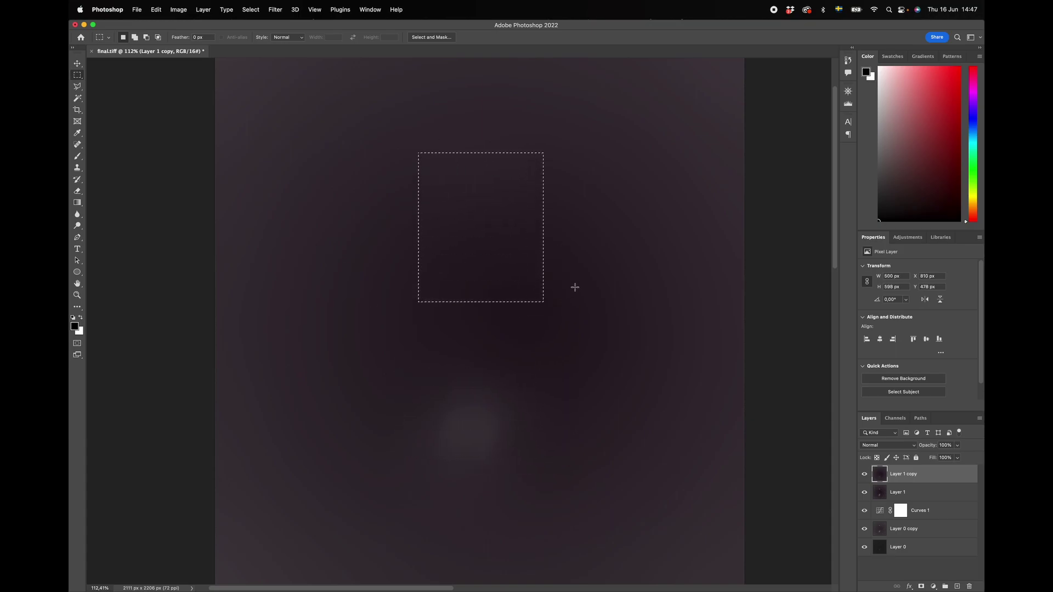
click(574, 287)
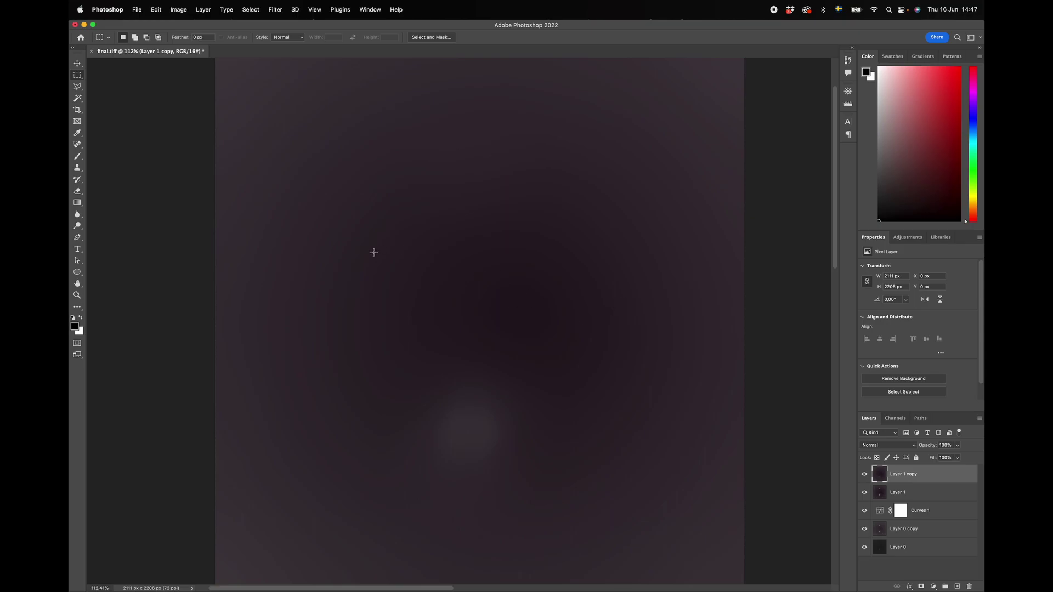
Step: Using the Clone Stamp at 166 px and 33% hardness, cover the lower galaxy's residual glow with background sampled beside it
click(75, 171)
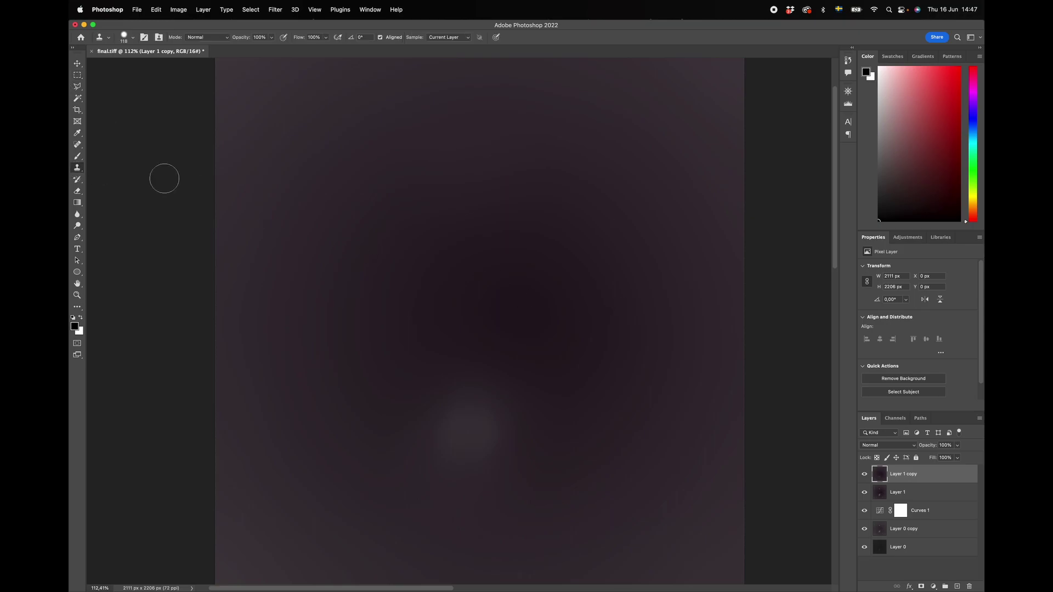
right_click(572, 332)
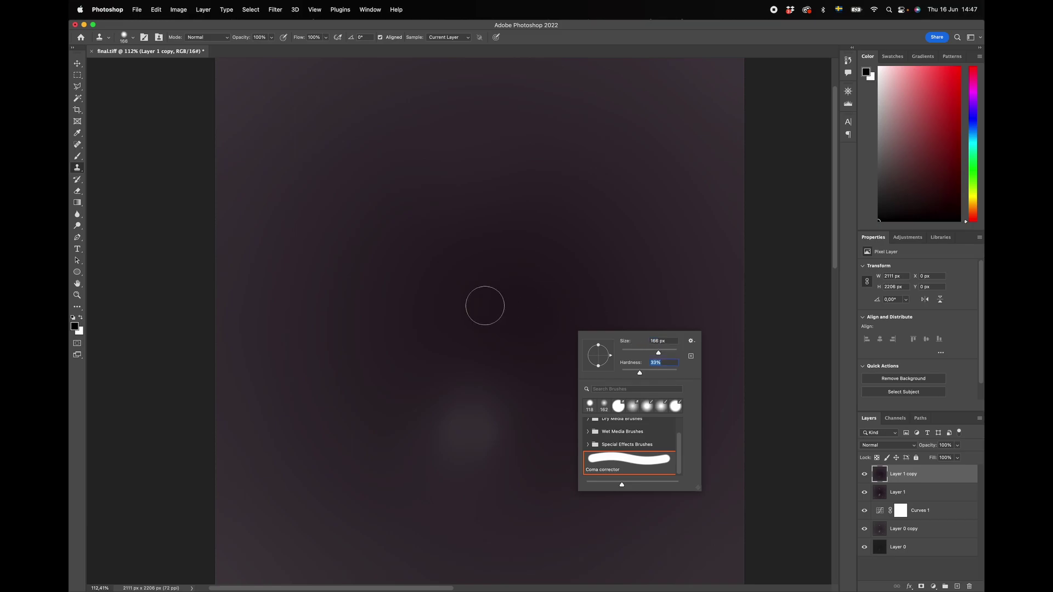
alt+click(554, 378)
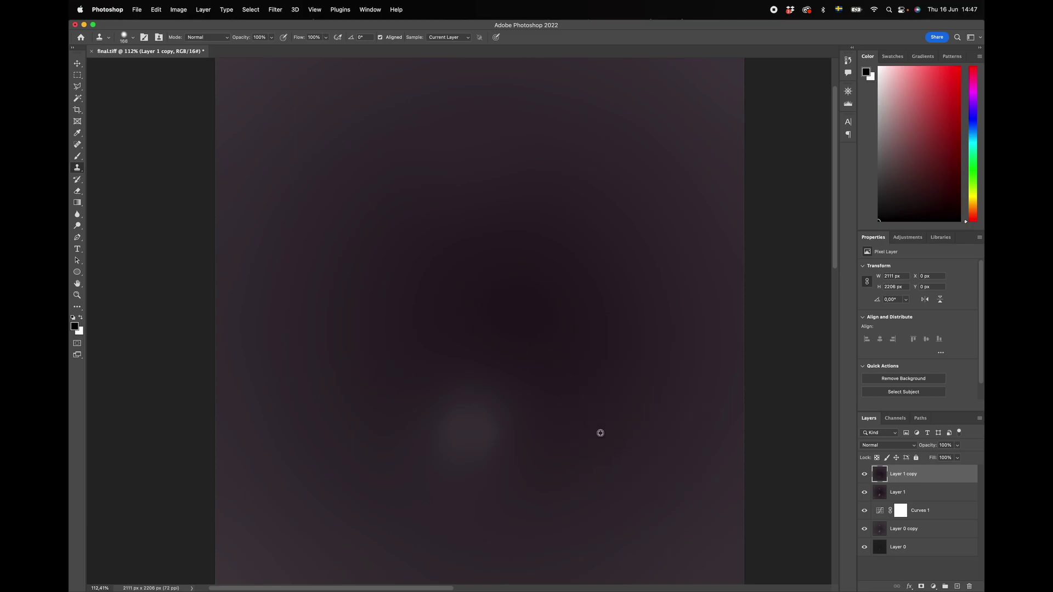
alt+click(573, 434)
mouse_move(532, 434)
mouse_down()
mouse_move(515, 467)
mouse_move(503, 469)
mouse_move(494, 459)
mouse_move(515, 398)
mouse_up()
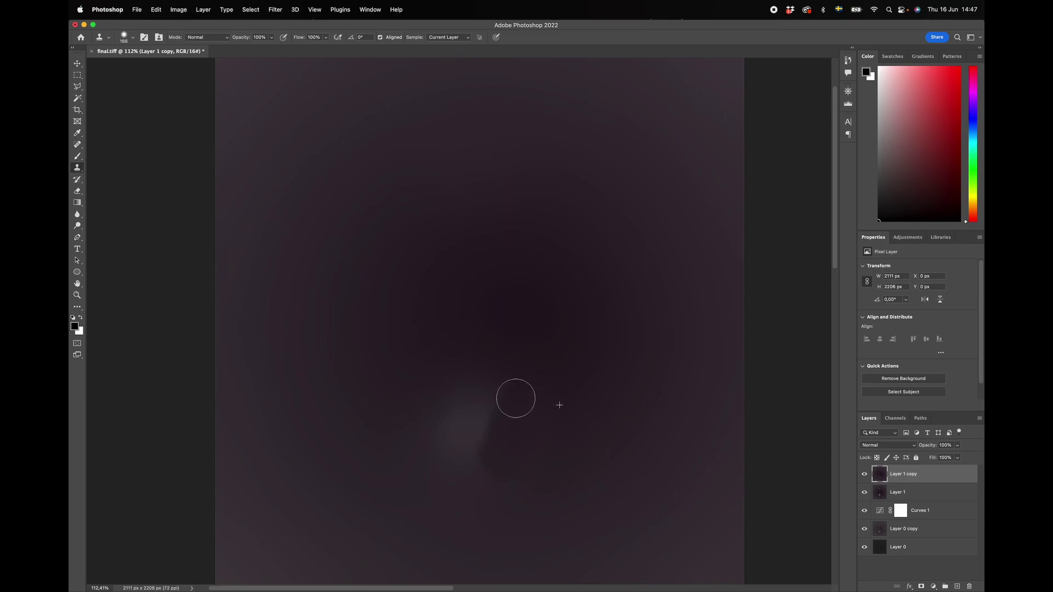
alt+click(581, 439)
drag(472, 457, 491, 378)
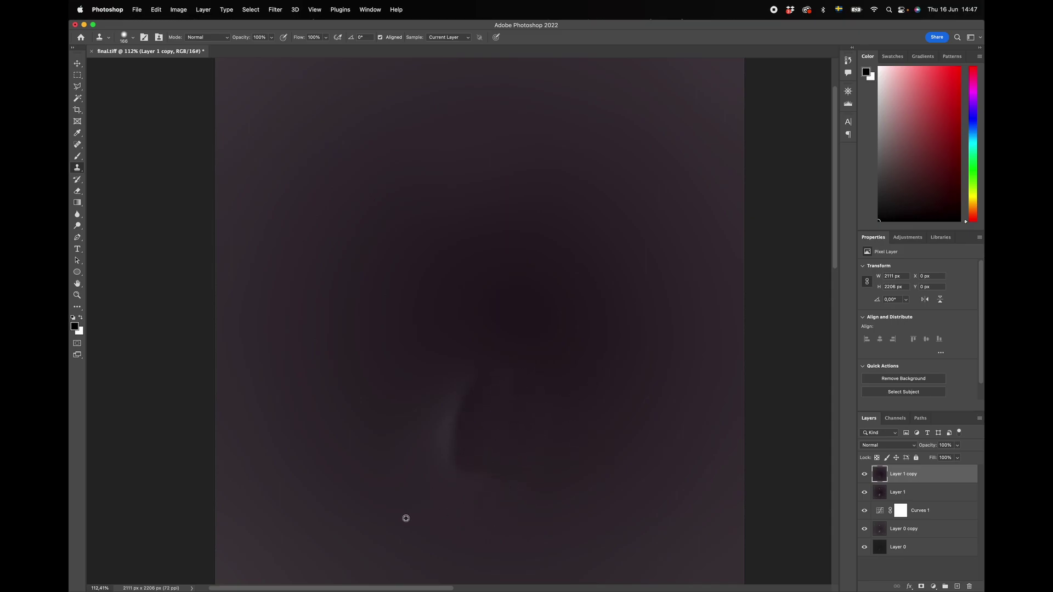
alt+click(382, 478)
mouse_move(442, 475)
mouse_down()
mouse_move(521, 495)
mouse_move(471, 478)
mouse_move(431, 446)
mouse_up()
key(super+a)
key(super+c)
Step: Set the Clone Stamp to 252 px and 48% opacity, and blend nearby background over the glow's remaining left part and lower right edge
right_click(403, 344)
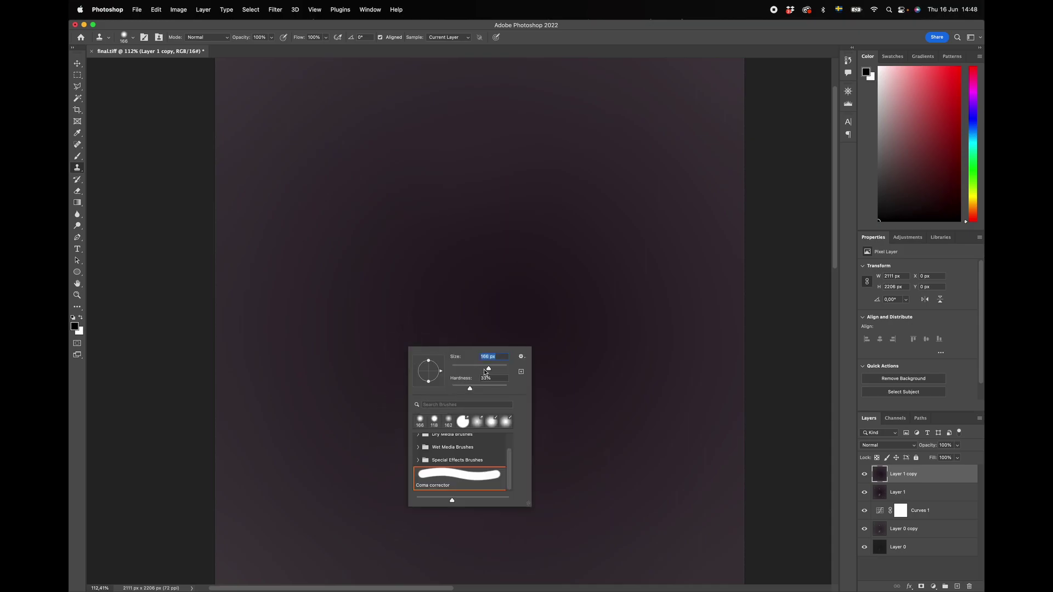
click(460, 387)
click(271, 38)
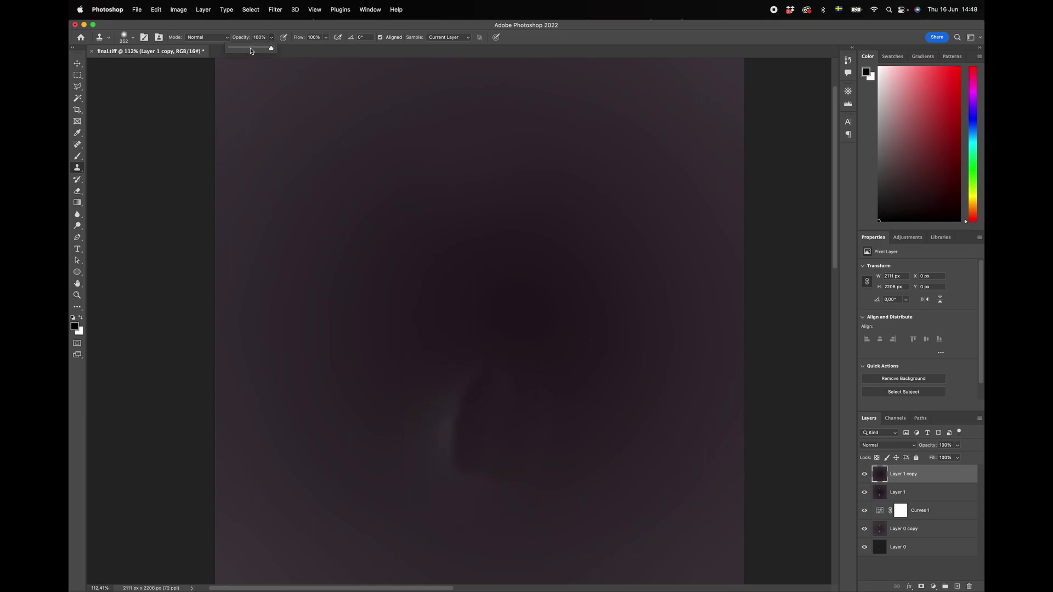
click(250, 51)
click(380, 384)
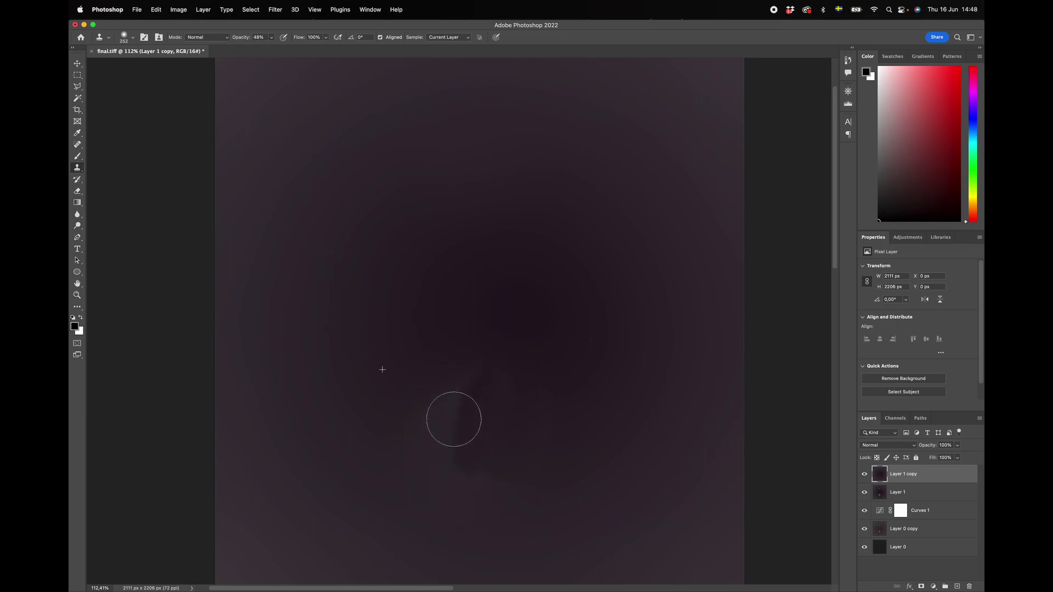
mouse_move(453, 419)
mouse_down()
mouse_move(459, 448)
mouse_move(484, 411)
mouse_move(533, 444)
mouse_move(472, 476)
mouse_move(472, 421)
mouse_move(379, 380)
mouse_move(443, 444)
mouse_move(451, 422)
mouse_move(423, 471)
mouse_up()
alt+click(377, 391)
alt+click(609, 411)
mouse_move(547, 443)
mouse_down()
mouse_move(536, 466)
mouse_move(512, 371)
mouse_move(508, 383)
mouse_up()
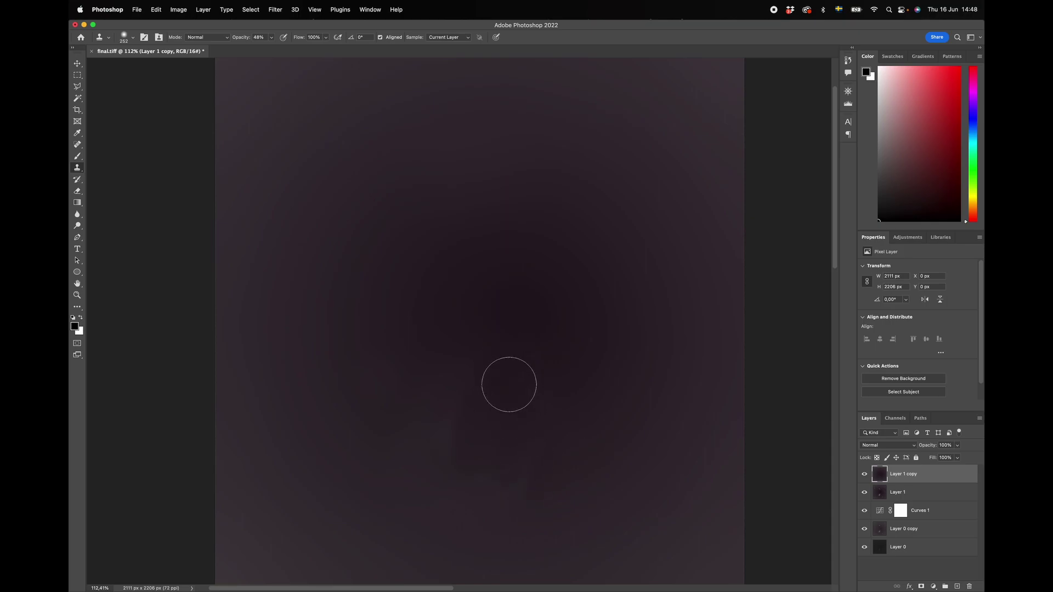
Step: Clone dark background over the top and left edges of the retouched galaxy patch to soften the remaining bright streak
alt+click(576, 354)
mouse_move(443, 360)
mouse_down()
mouse_move(505, 384)
mouse_move(444, 388)
mouse_up()
click(562, 398)
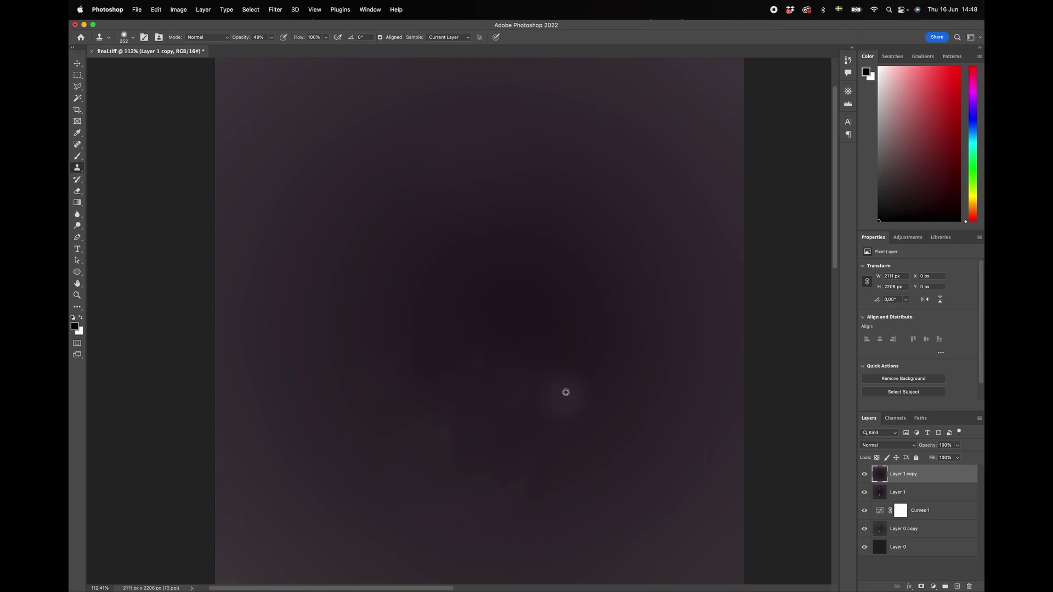
mouse_move(540, 416)
mouse_down()
mouse_move(489, 406)
mouse_move(499, 380)
mouse_move(508, 404)
mouse_up()
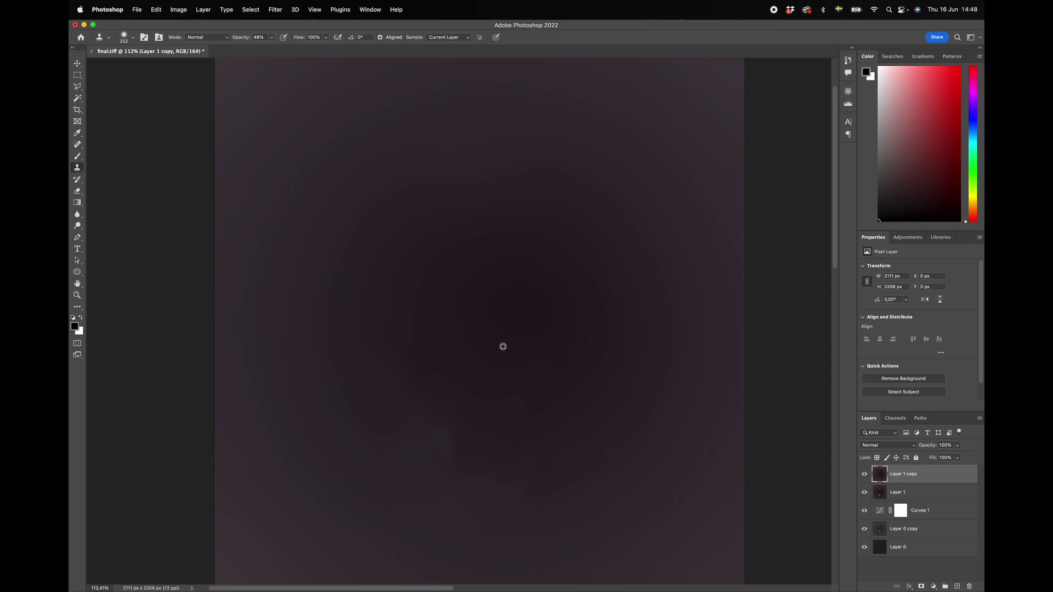
alt+click(502, 341)
mouse_move(449, 295)
mouse_down()
mouse_move(418, 336)
mouse_move(446, 356)
mouse_up()
alt+click(435, 357)
mouse_move(386, 369)
mouse_down()
mouse_move(389, 404)
mouse_move(442, 429)
mouse_up()
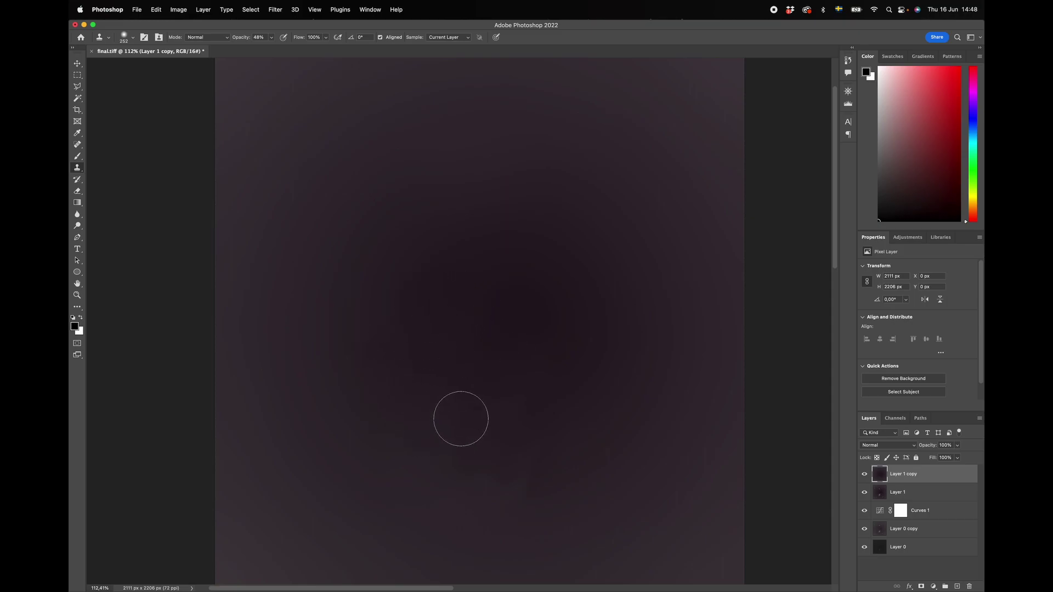
Step: Even out the middle and right side of the retouched galaxy patch with cloned background, and compare it against the layer below
alt+click(582, 357)
mouse_move(553, 369)
mouse_down()
mouse_move(537, 388)
mouse_move(458, 390)
mouse_up()
alt+click(579, 507)
mouse_move(557, 482)
mouse_down()
mouse_move(437, 489)
mouse_move(325, 398)
mouse_move(376, 397)
mouse_move(422, 434)
mouse_move(483, 454)
mouse_move(575, 441)
mouse_up()
alt+click(555, 359)
mouse_move(543, 410)
mouse_down()
mouse_move(477, 398)
mouse_move(498, 353)
mouse_up()
alt+click(498, 332)
mouse_move(443, 334)
mouse_down()
mouse_move(557, 369)
mouse_move(472, 371)
mouse_up()
click(865, 476)
click(865, 476)
click(865, 476)
click(865, 476)
Step: Smooth the dark central area above the retouched patch with cloned background, and check it against the star layer
alt+click(466, 347)
drag(521, 306, 537, 357)
alt+click(450, 352)
mouse_move(503, 318)
mouse_down()
mouse_move(547, 324)
mouse_move(548, 376)
mouse_move(477, 358)
mouse_move(467, 369)
mouse_move(521, 405)
mouse_move(556, 391)
mouse_up()
alt+click(466, 358)
alt+click(443, 351)
drag(559, 334, 557, 387)
alt+click(465, 360)
drag(467, 296, 505, 287)
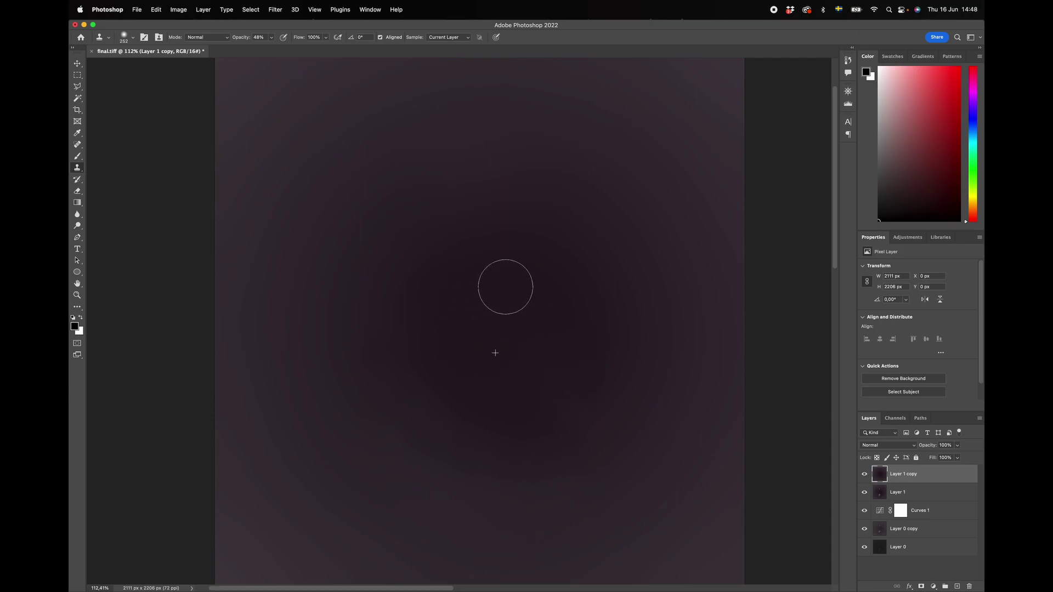
click(864, 475)
click(864, 475)
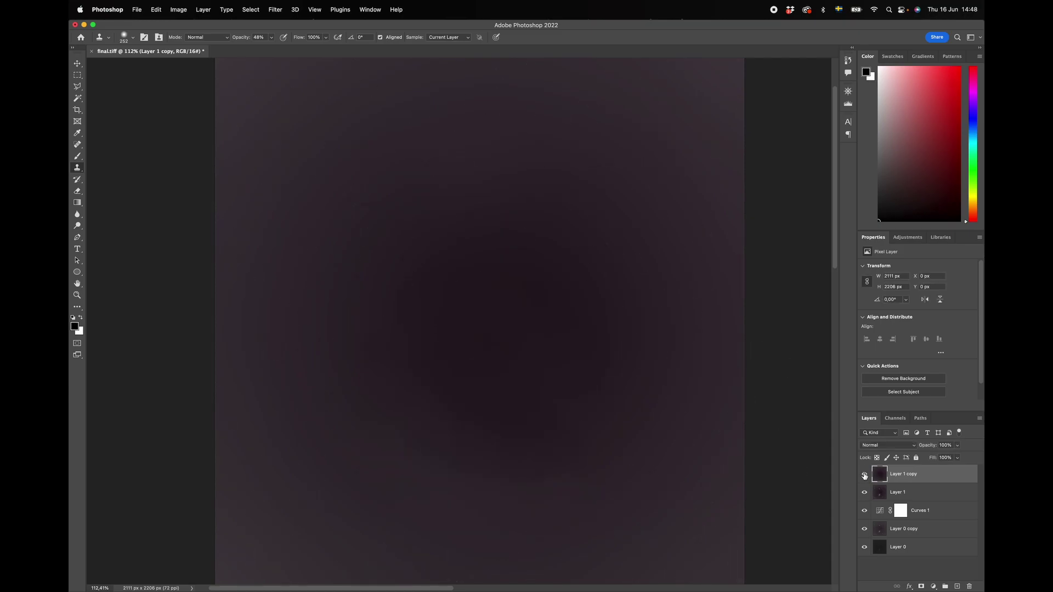
Step: Clone neighbouring background over the spot where the upper galaxy lies
alt+click(567, 175)
mouse_move(510, 165)
mouse_down()
mouse_move(461, 176)
mouse_move(493, 179)
mouse_move(460, 172)
mouse_move(479, 176)
mouse_up()
alt+click(559, 182)
Step: Set the blending mode of the star-free background layer to Subtract
click(275, 10)
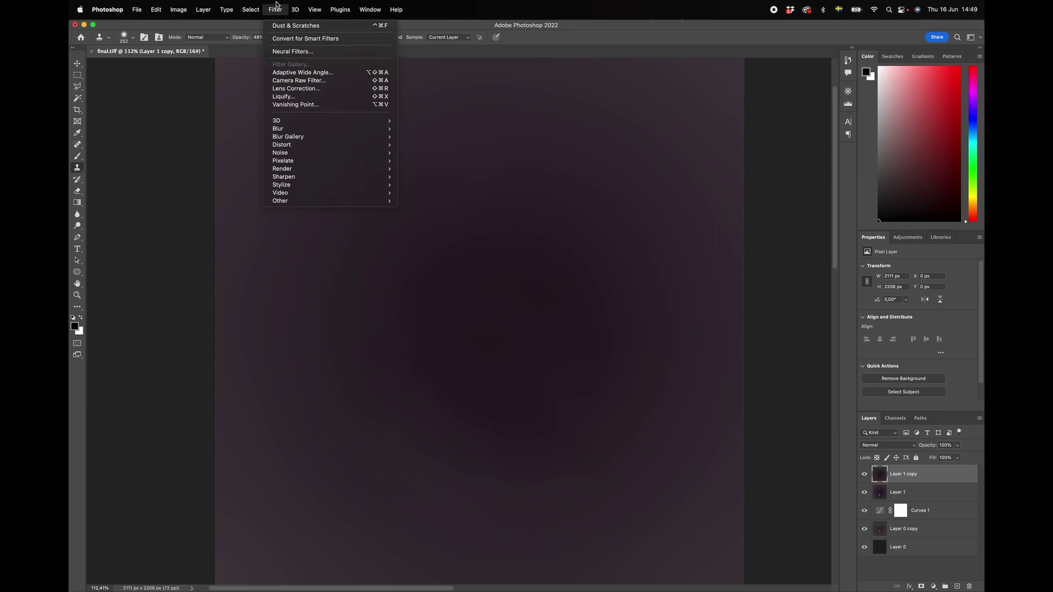
click(689, 289)
click(897, 444)
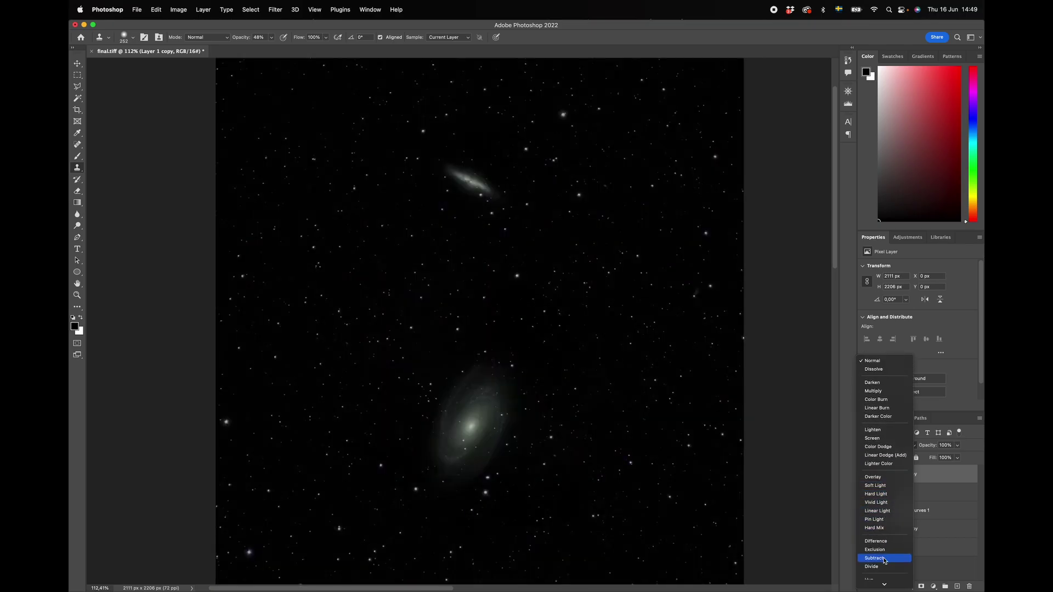
click(884, 561)
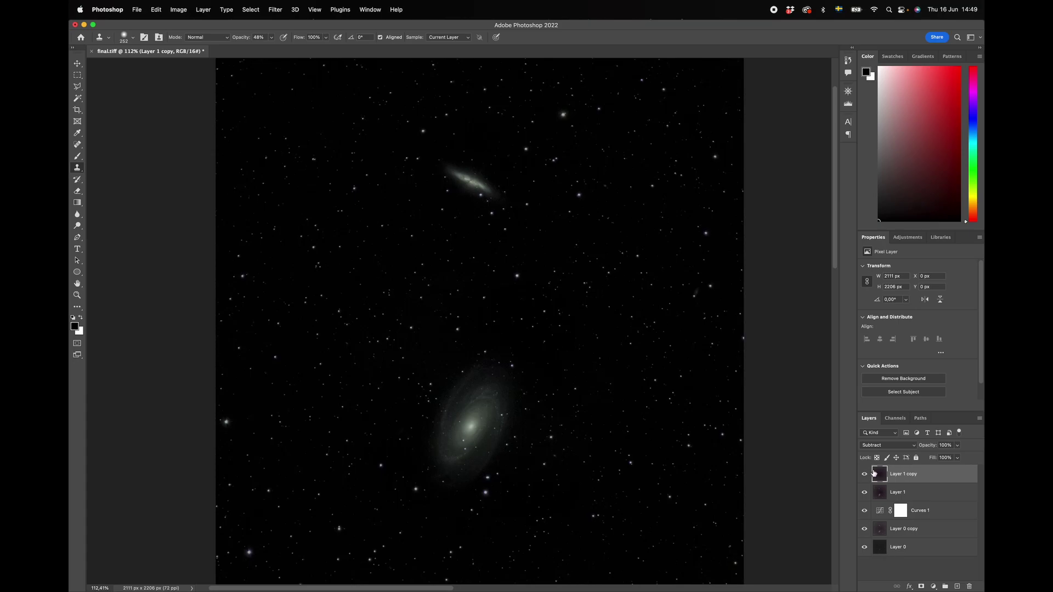
Step: Compare the image with and without the subtracted background layer
click(866, 475)
click(865, 474)
click(865, 475)
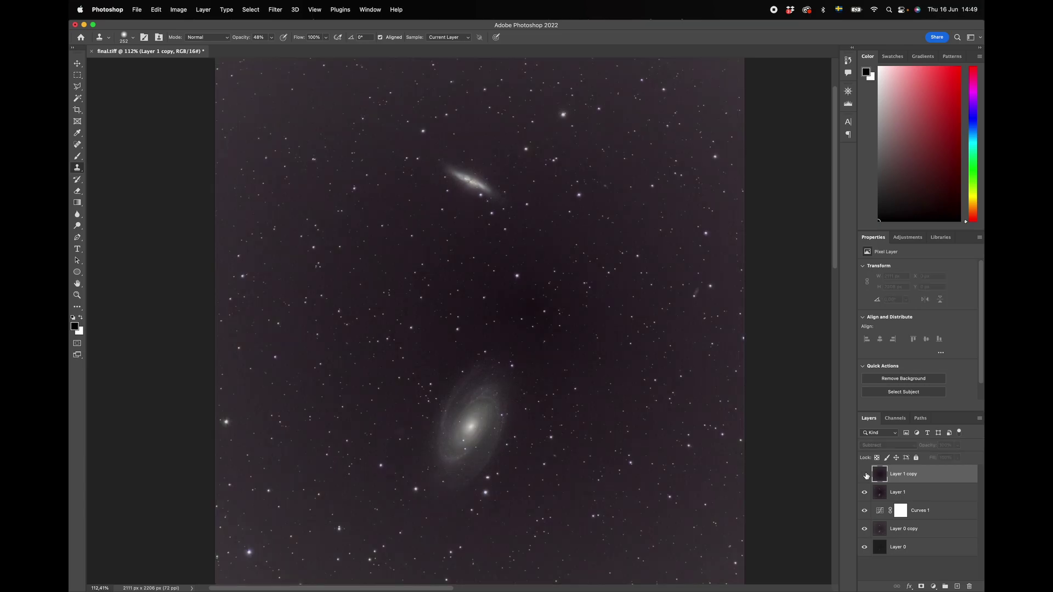
click(865, 475)
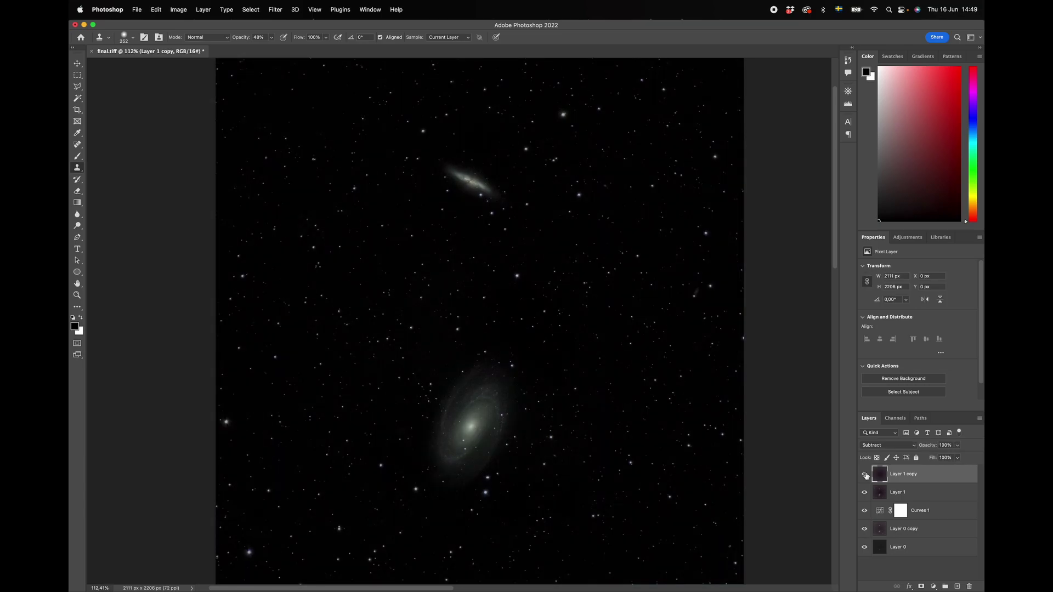
click(865, 474)
click(866, 475)
click(865, 475)
click(865, 475)
click(865, 475)
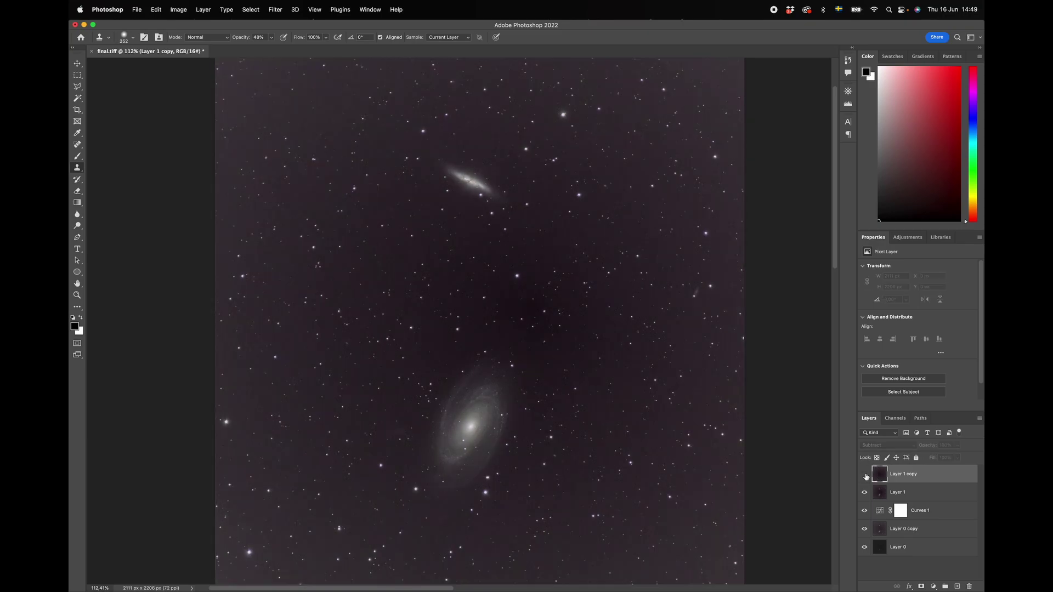
click(865, 475)
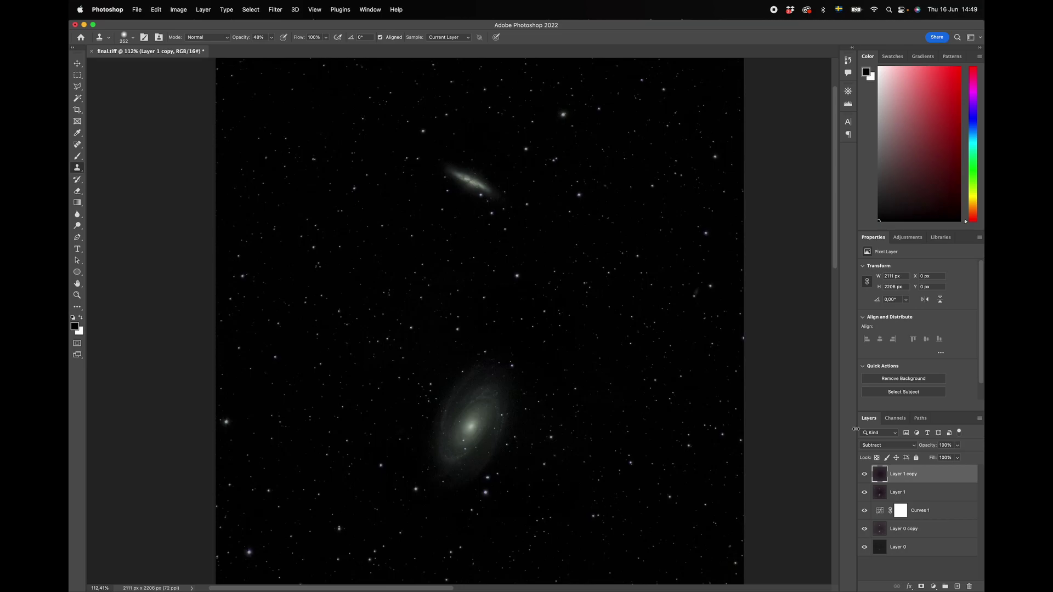
Step: Display the histogram and stamp all visible layers into a new layer at the top of the stack
click(849, 104)
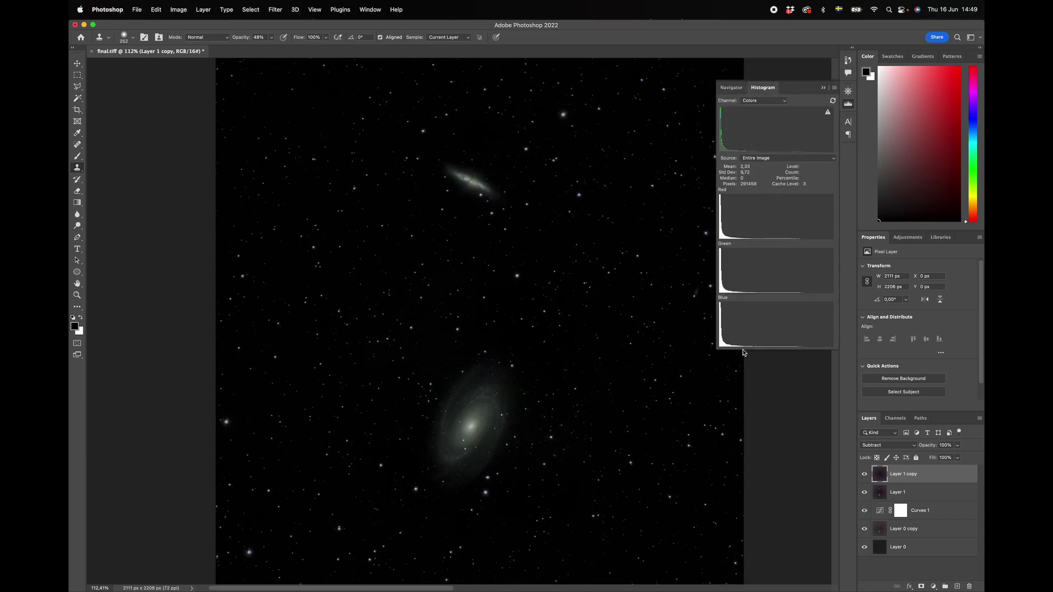
key(super+l)
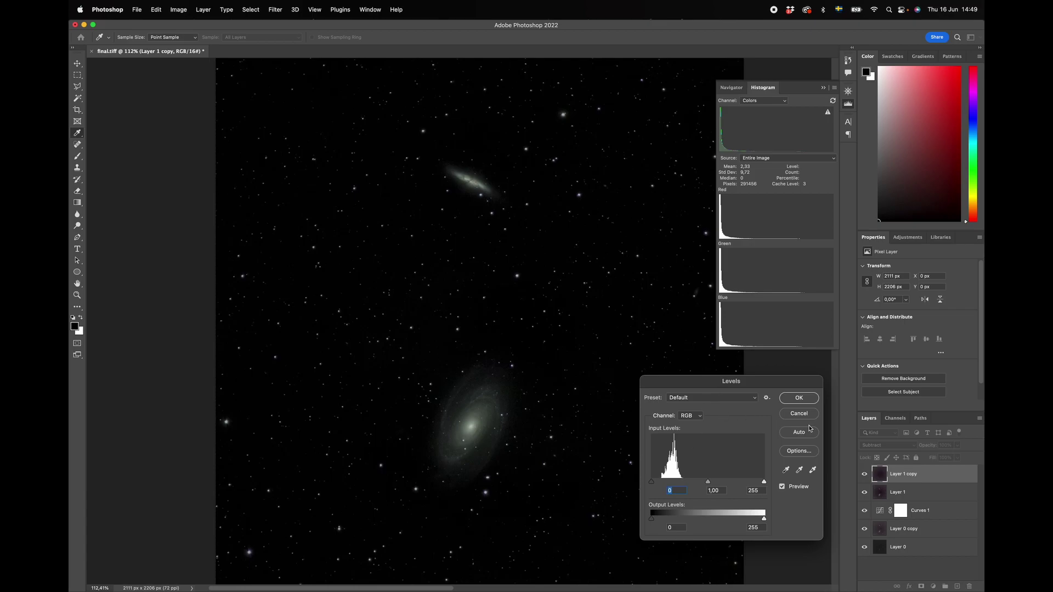
key(Escape)
key(super+alt+shift+e)
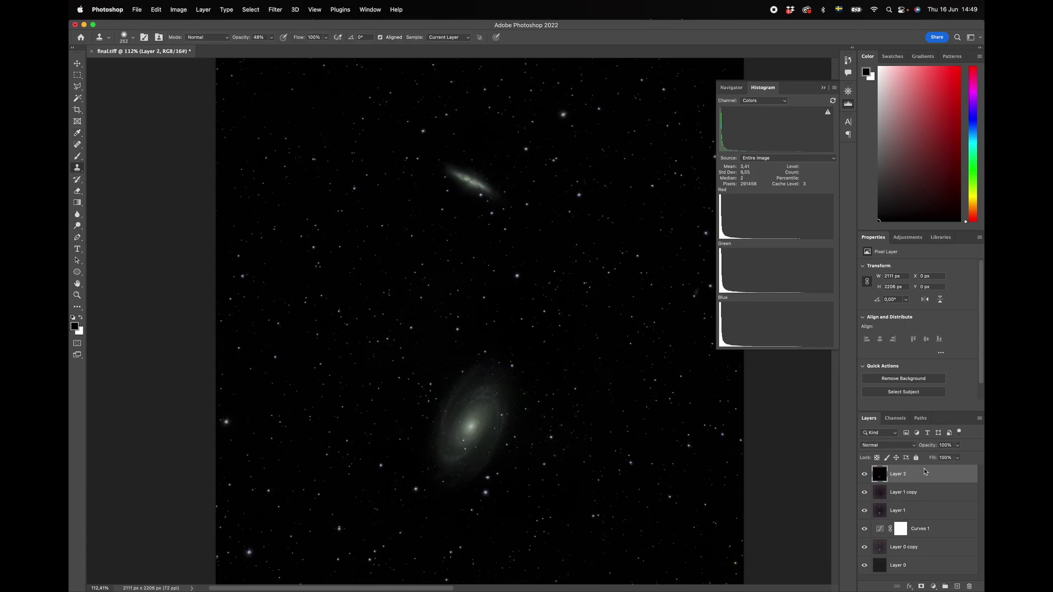
Step: Examine the individual colour channel histograms of the new merged layer in Levels
key(super+l)
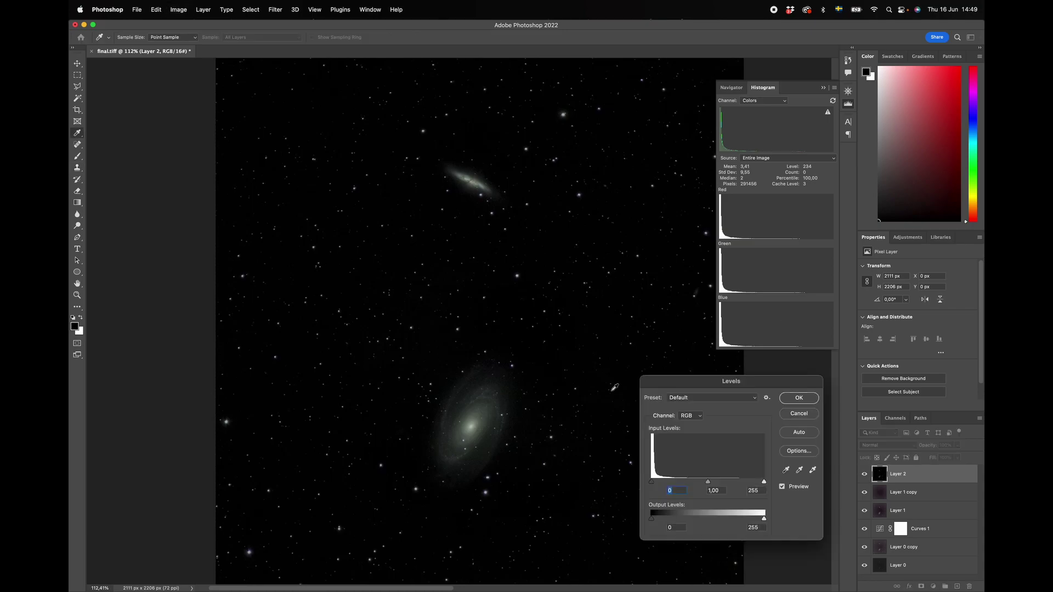
click(694, 418)
click(690, 424)
click(694, 417)
click(694, 427)
click(695, 419)
click(698, 424)
click(686, 417)
click(690, 406)
mouse_move(709, 482)
mouse_down()
mouse_move(694, 483)
mouse_move(709, 482)
mouse_up()
click(798, 413)
key(s)
Step: Stretch the new merged layer with two Levels adjustments, using RGB midtones of 1.42 and 1.08
key(super+l)
drag(707, 482, 694, 481)
click(798, 398)
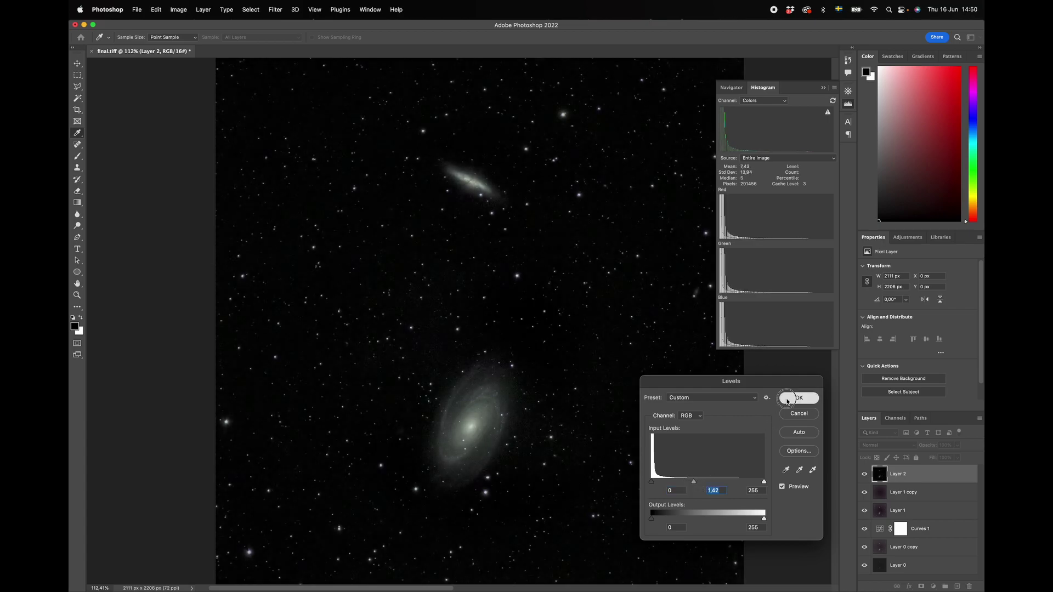
key(super+l)
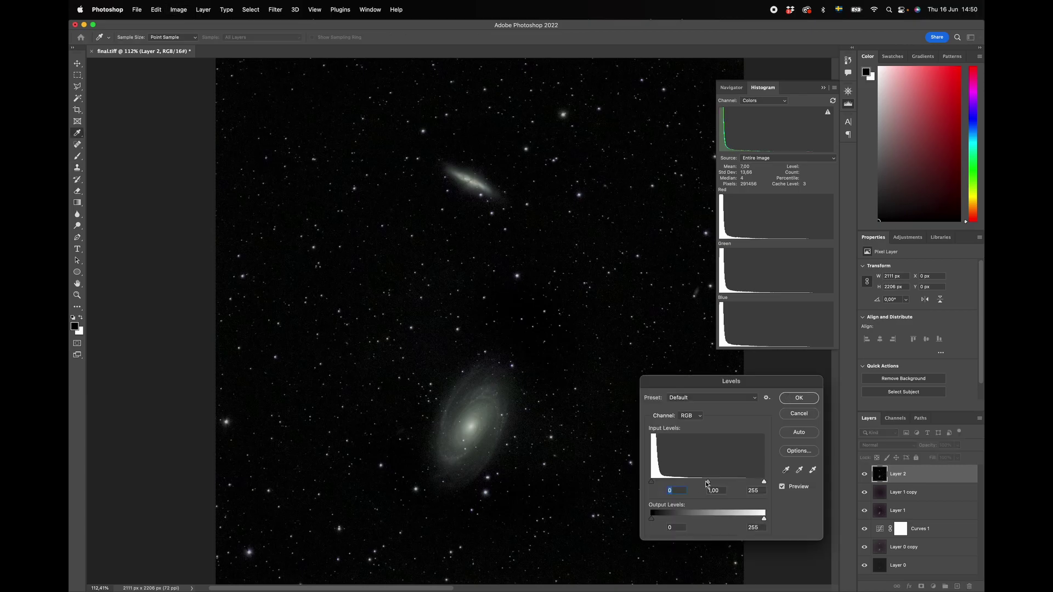
drag(707, 483, 705, 483)
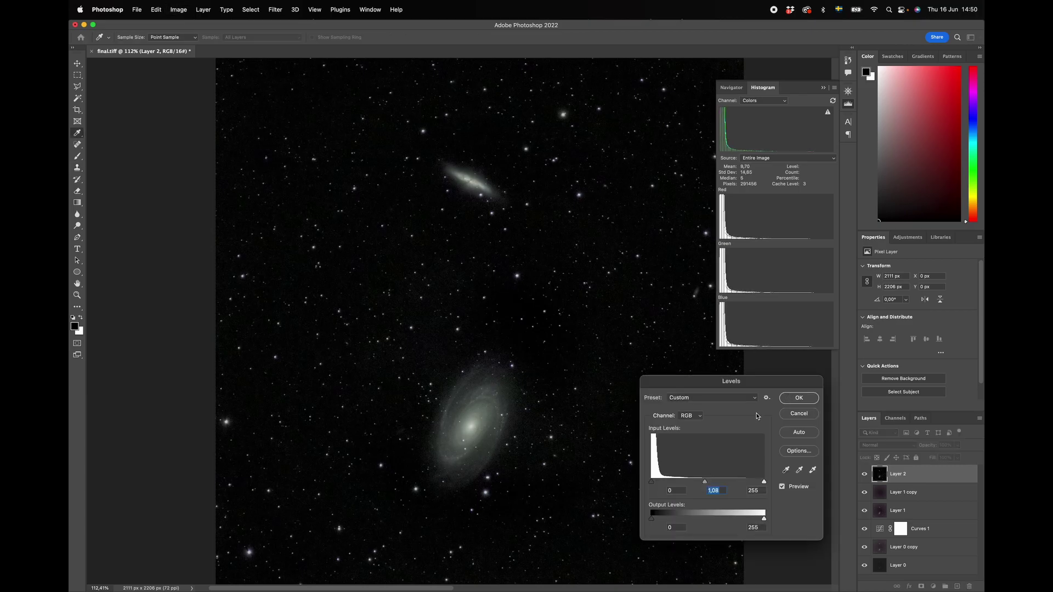
click(788, 401)
Step: Start another Levels adjustment on the merged layer and set the red channel's midtones to 1.04
key(super+l)
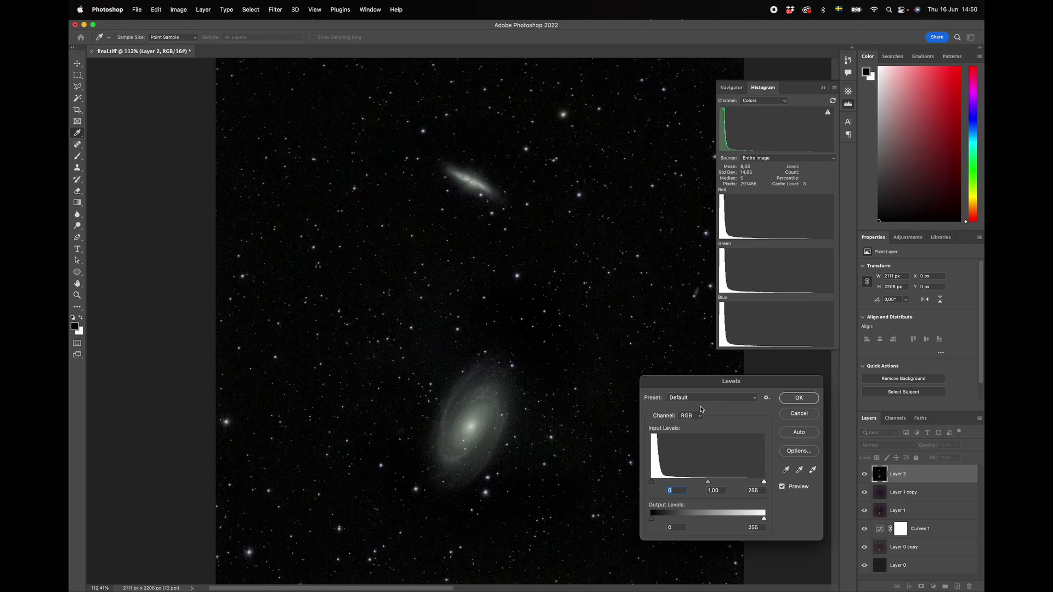
click(698, 416)
click(694, 426)
drag(709, 483, 704, 483)
key(Tab)
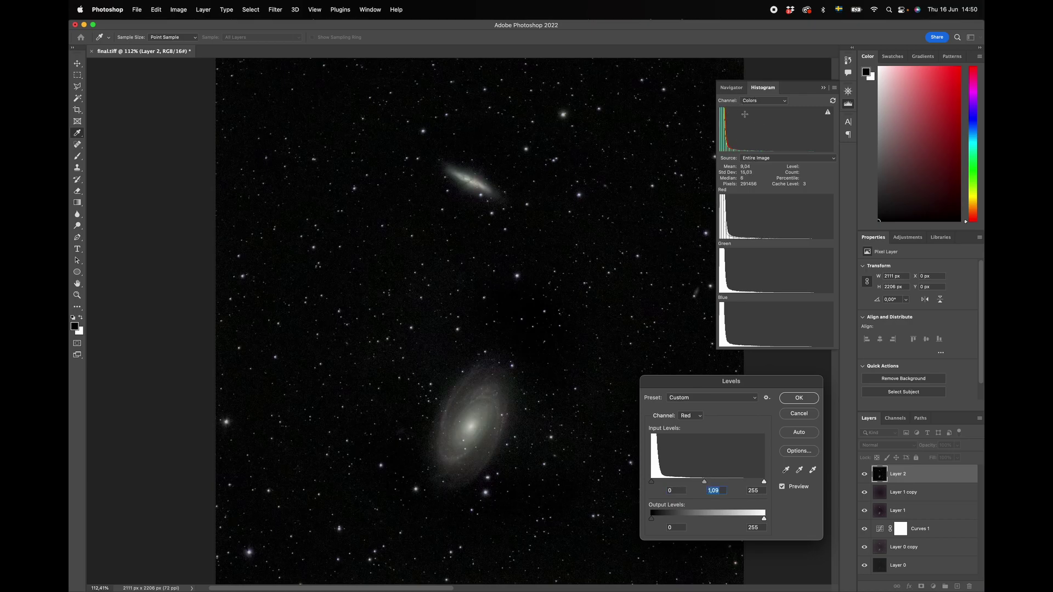
mouse_move(705, 484)
mouse_down()
mouse_move(694, 484)
mouse_move(706, 483)
mouse_up()
Step: Set the blue channel's midtones to 1.06 and apply the Levels adjustment
click(692, 416)
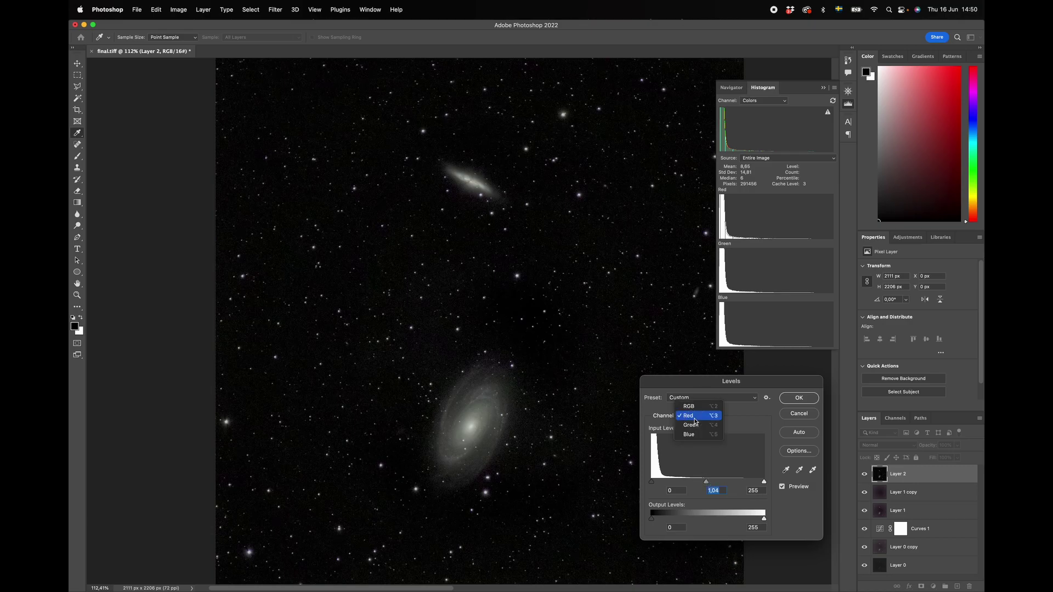
click(694, 426)
click(698, 420)
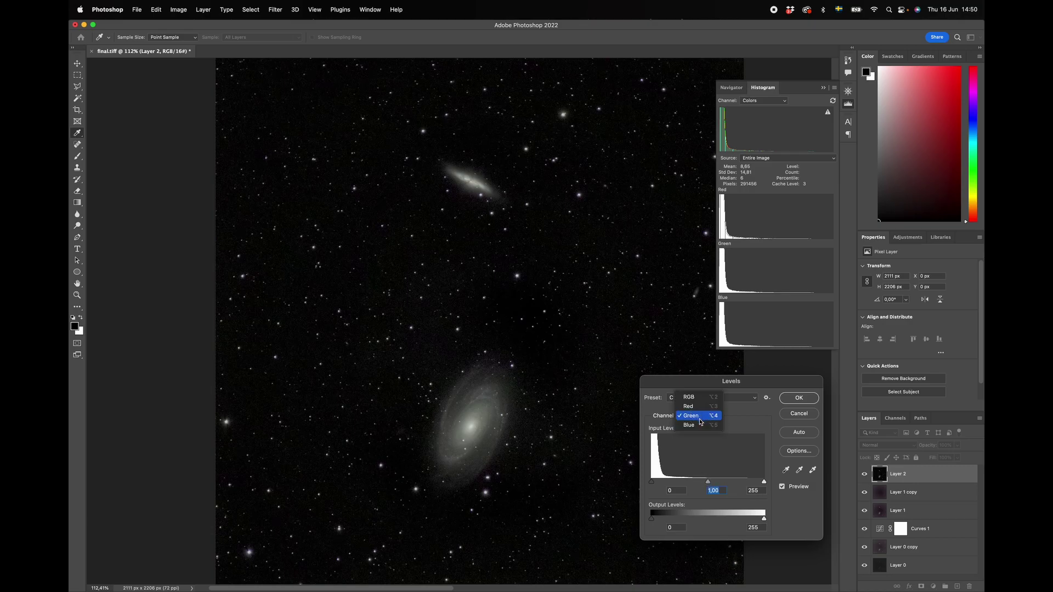
click(701, 424)
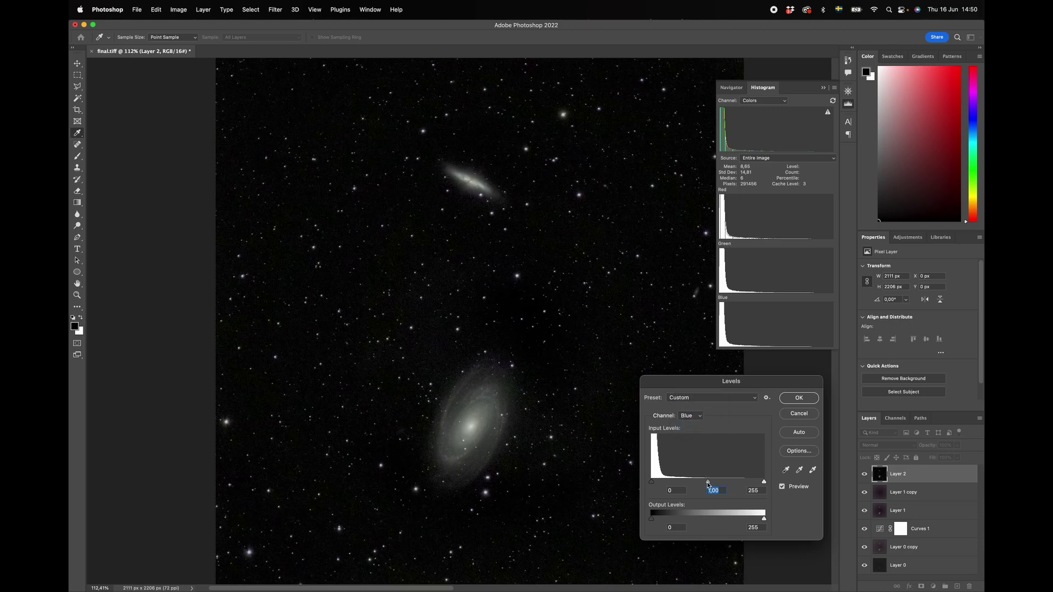
drag(706, 482, 706, 485)
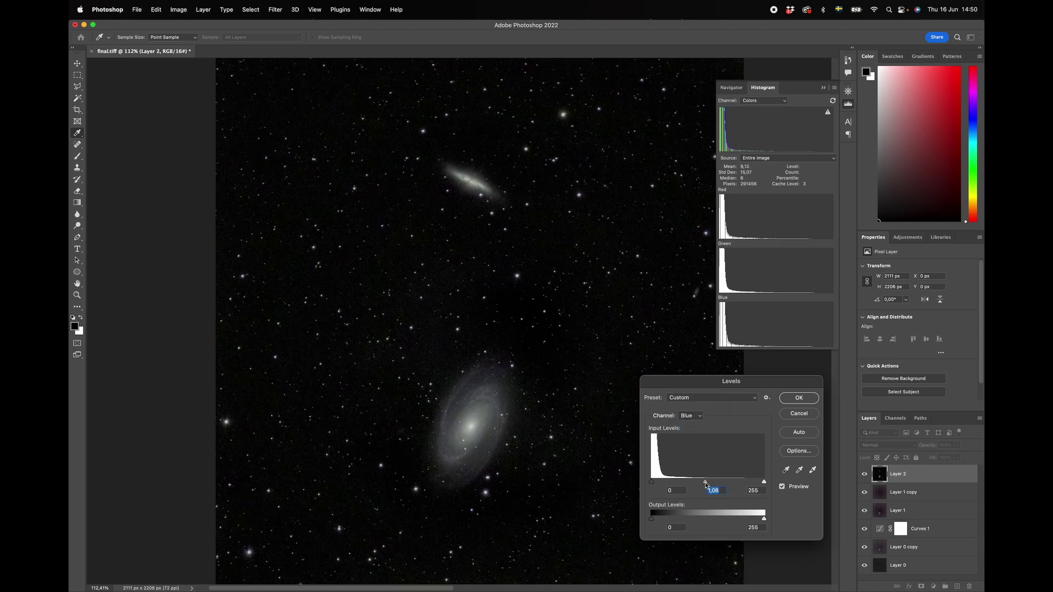
click(787, 399)
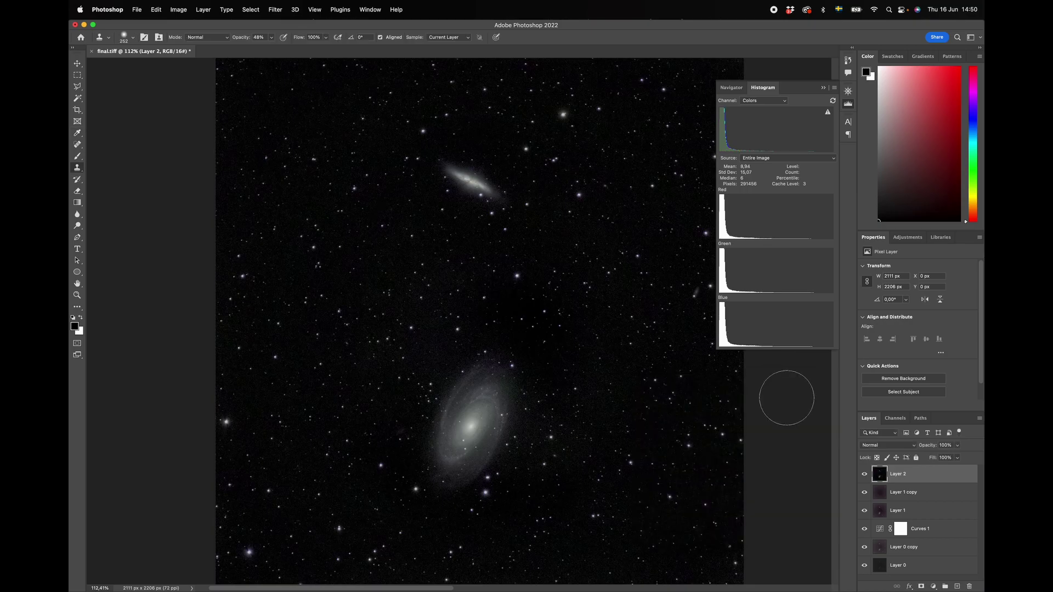
Step: Inspect the sky background and galaxies at several magnifications and collapse the histogram
scroll(470, 395, up, 5)
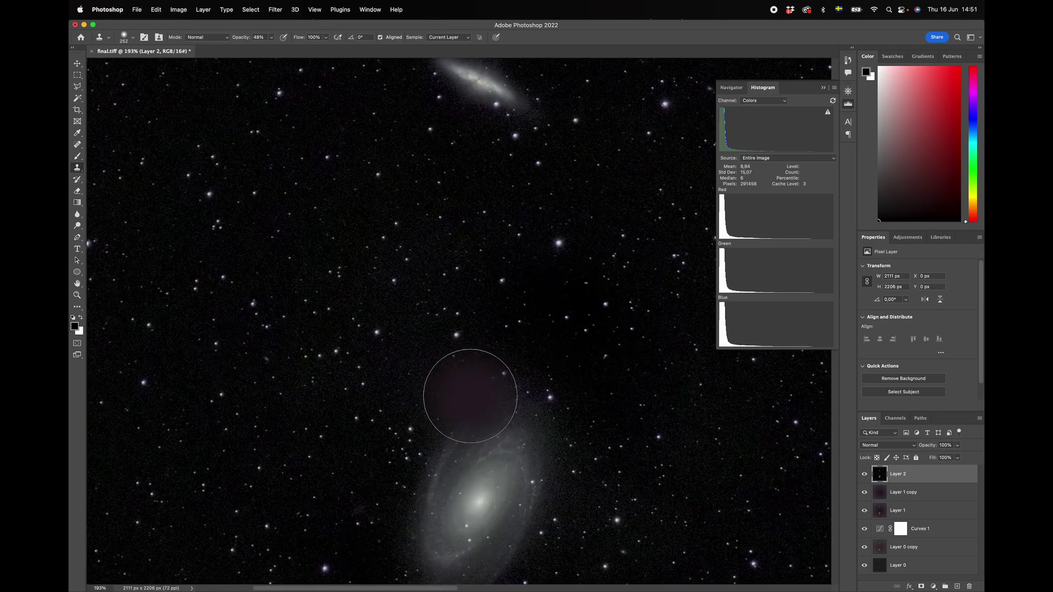
scroll(470, 396, down, 4)
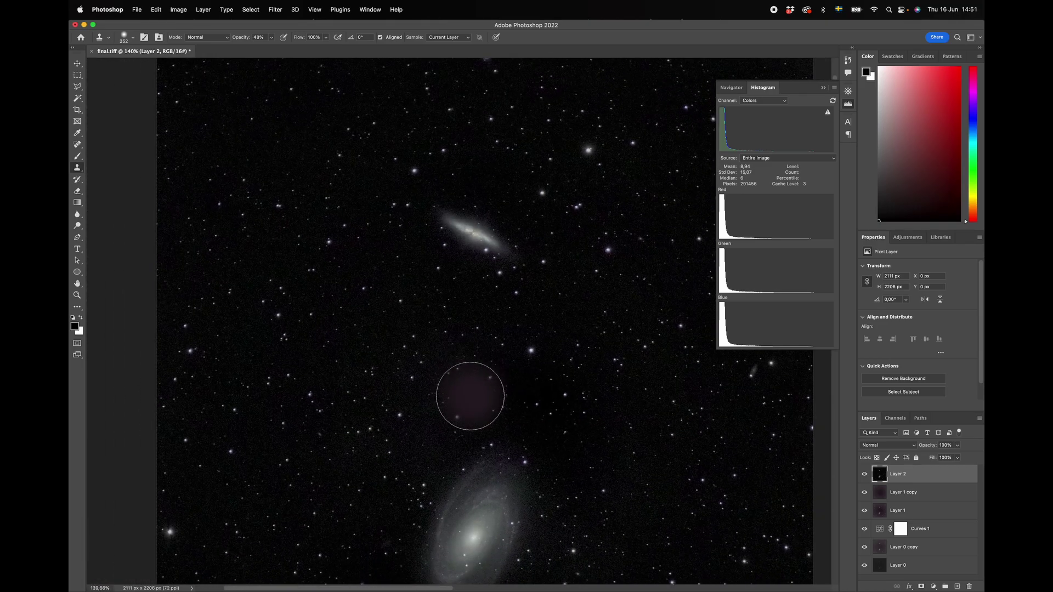
scroll(469, 396, down, 2)
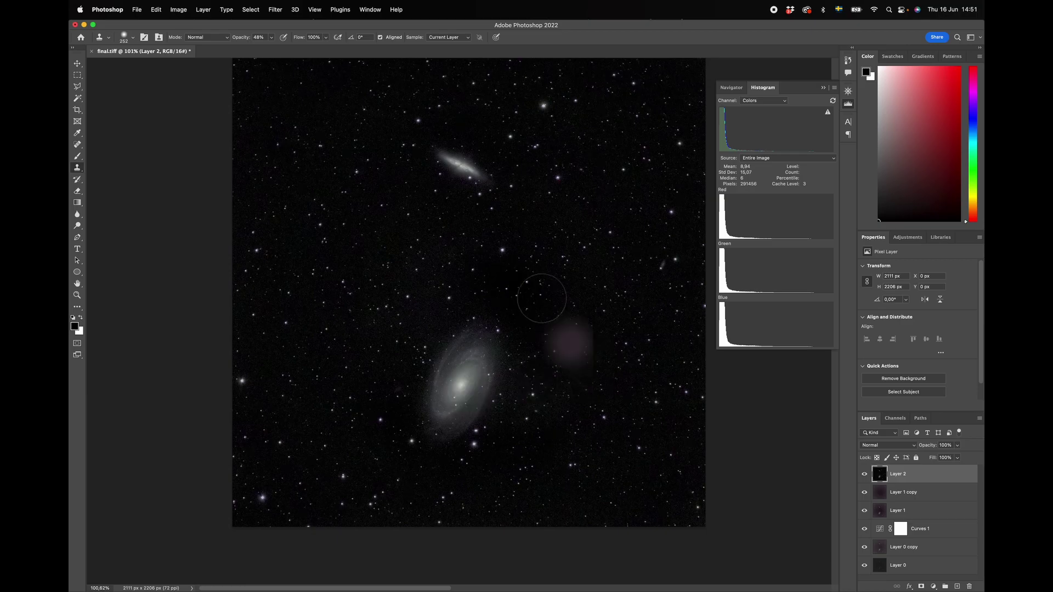
scroll(529, 352, up, 3)
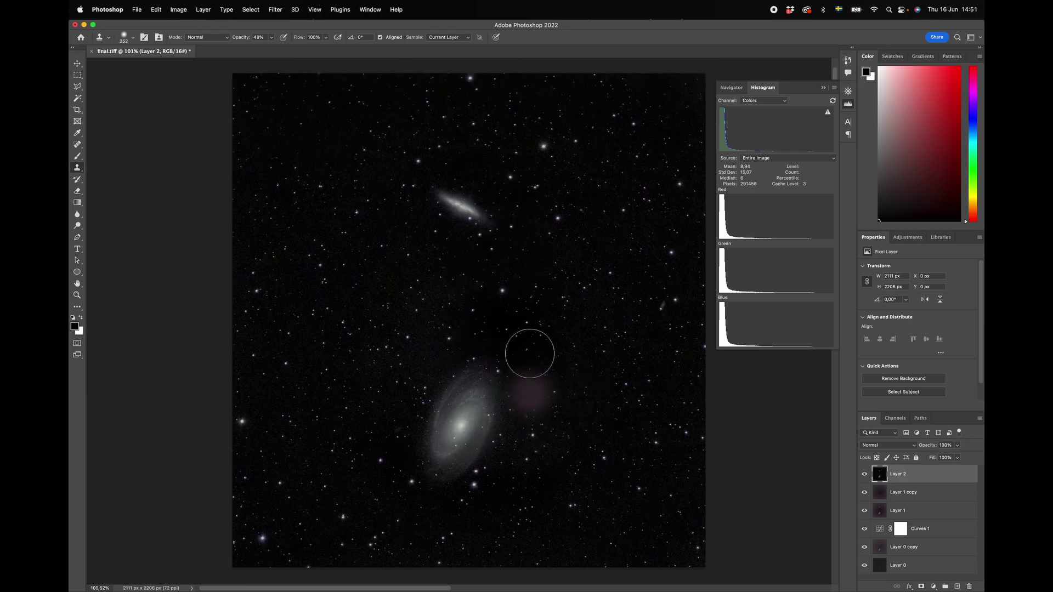
scroll(529, 353, down, 1)
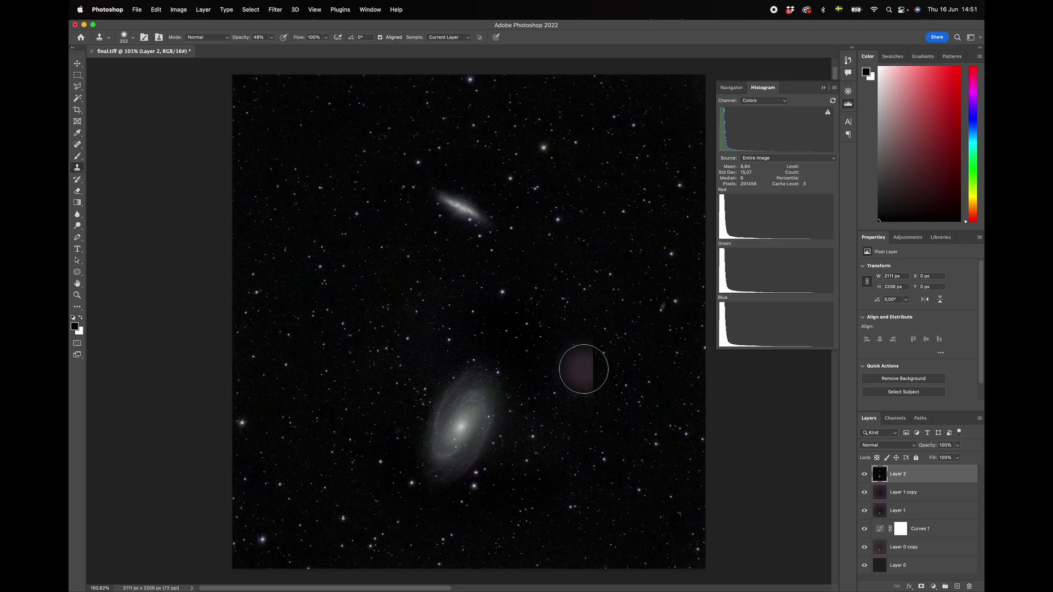
click(823, 88)
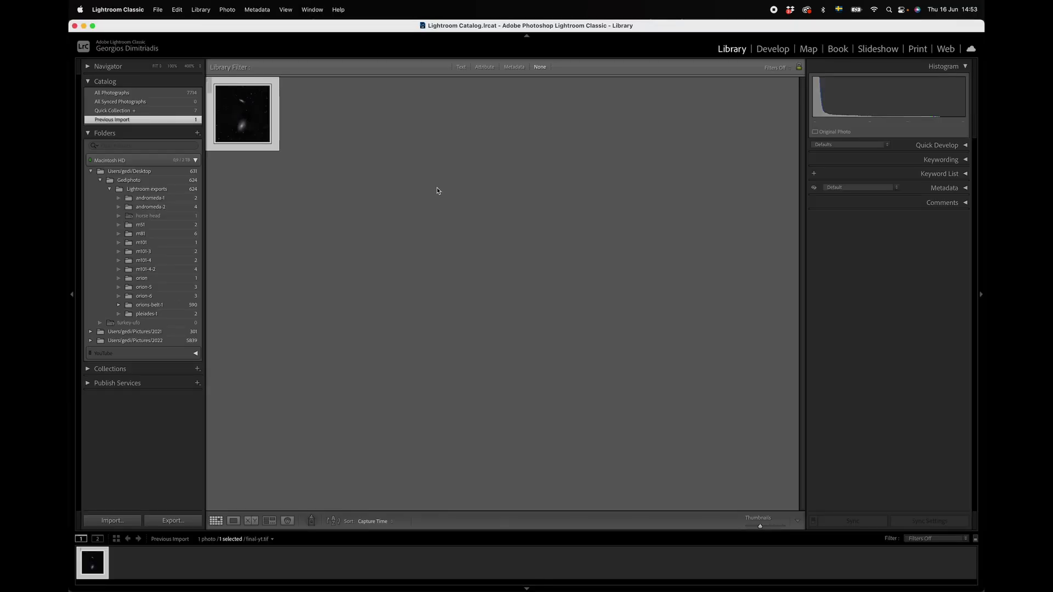
Step: Switch to Lightroom Classic, open final-yt.tif from the previous import and examine its galaxies and dark background at different magnifications
double_click(244, 115)
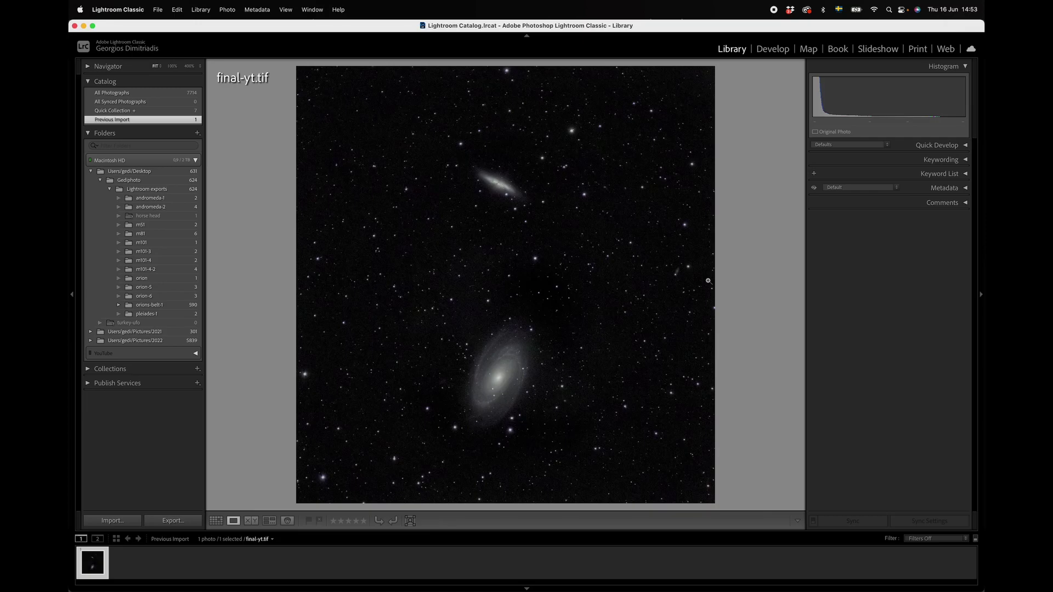
click(524, 269)
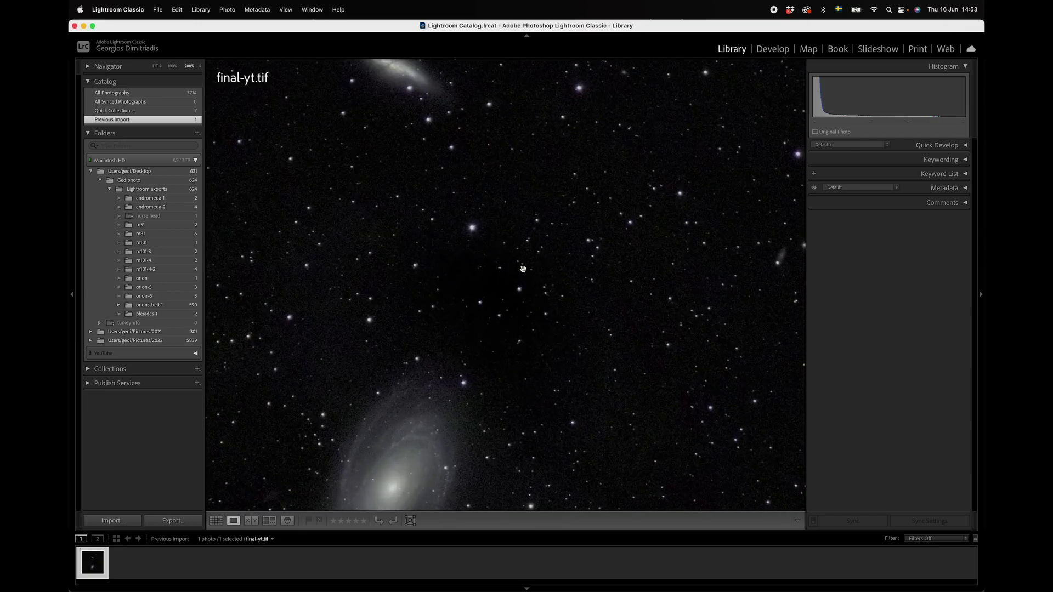
click(522, 269)
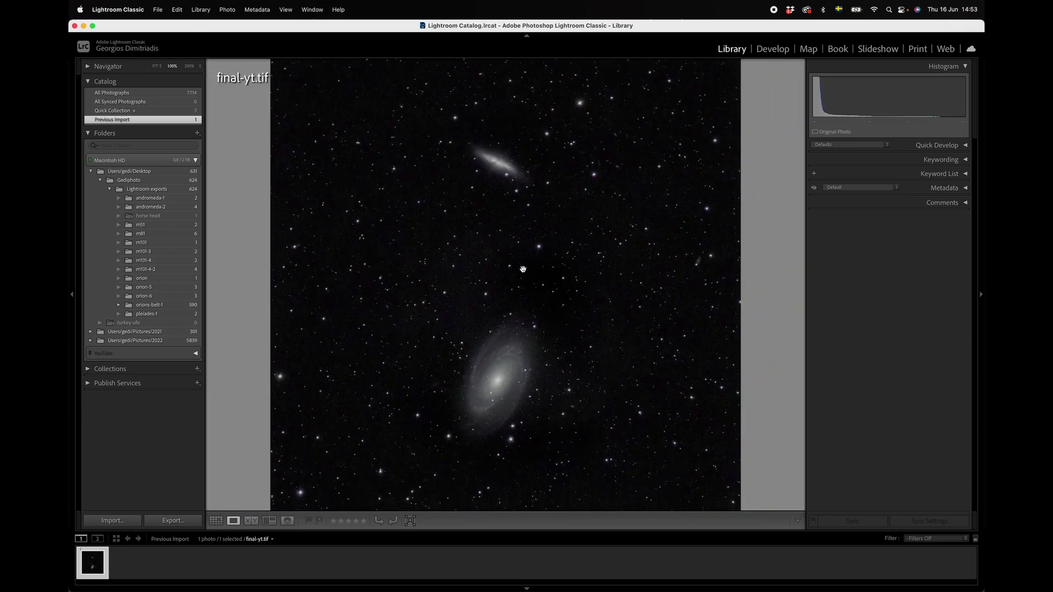
click(523, 268)
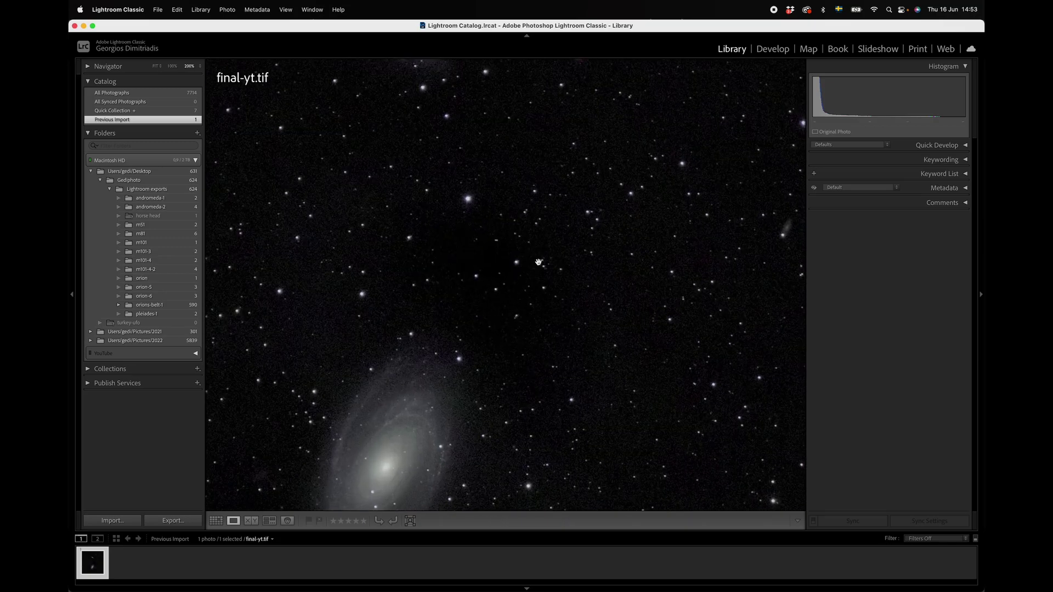
key(super+minus)
key(super+minus)
key(super+equal)
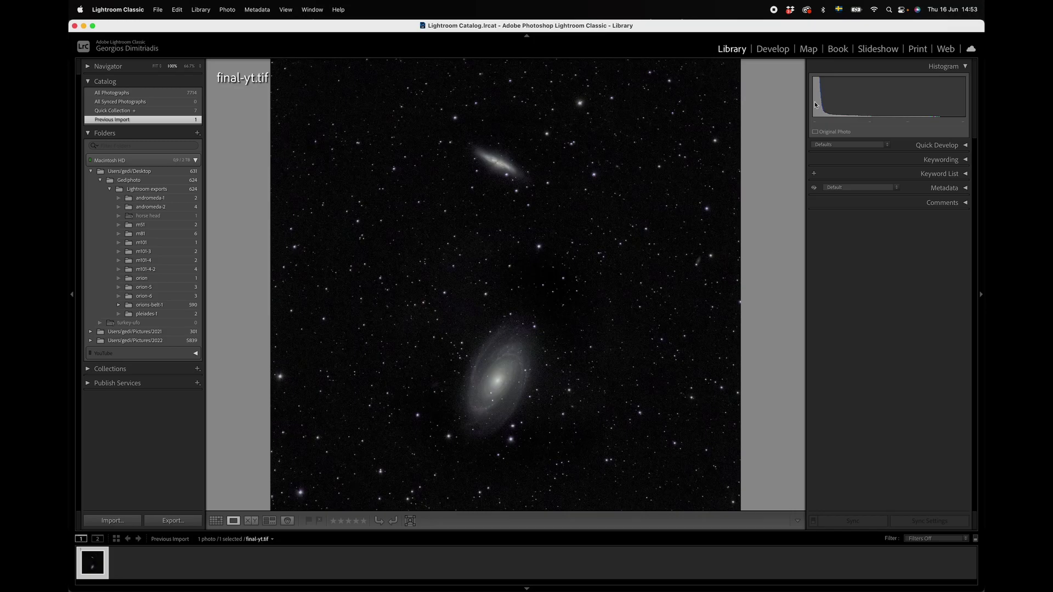
Step: Reduce the noise of final-yt.tif in the Develop module with a Luminance noise reduction of 45
click(772, 50)
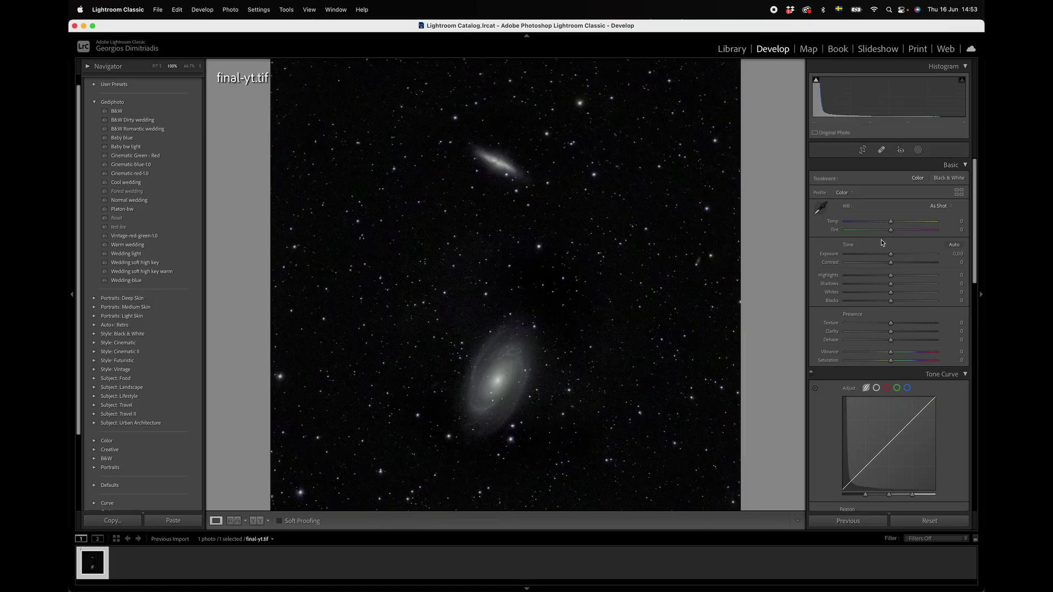
scroll(862, 346, down, 1)
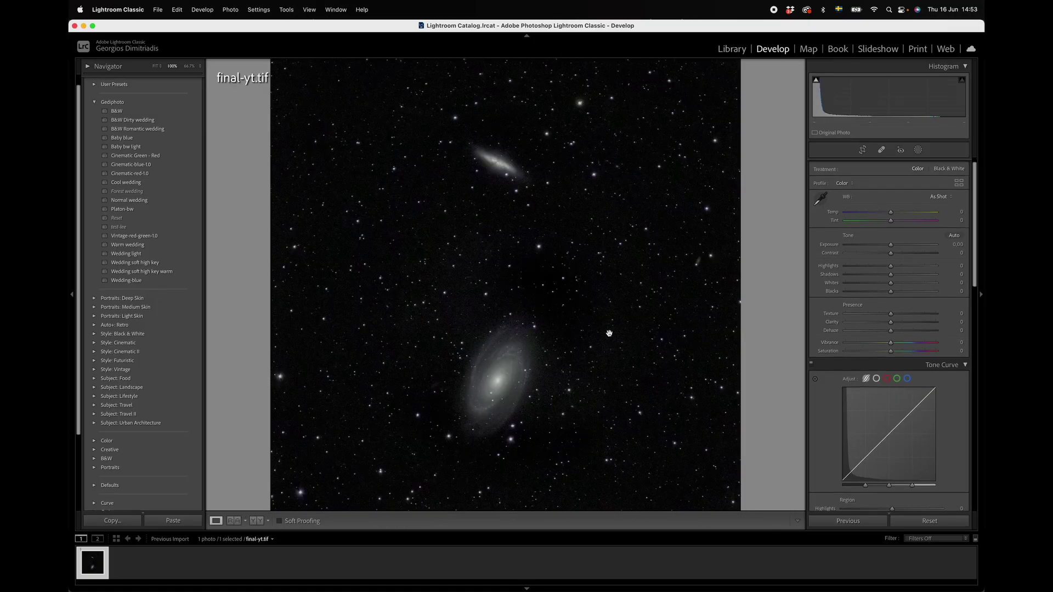
key(super+equal)
key(super+equal)
scroll(538, 356, down, 3)
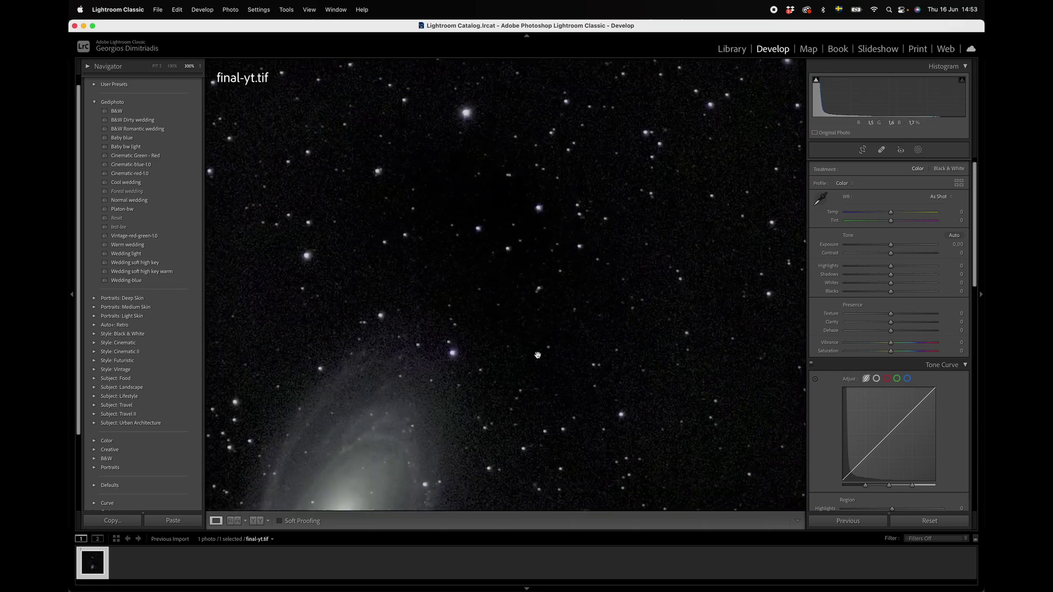
scroll(865, 378, down, 10)
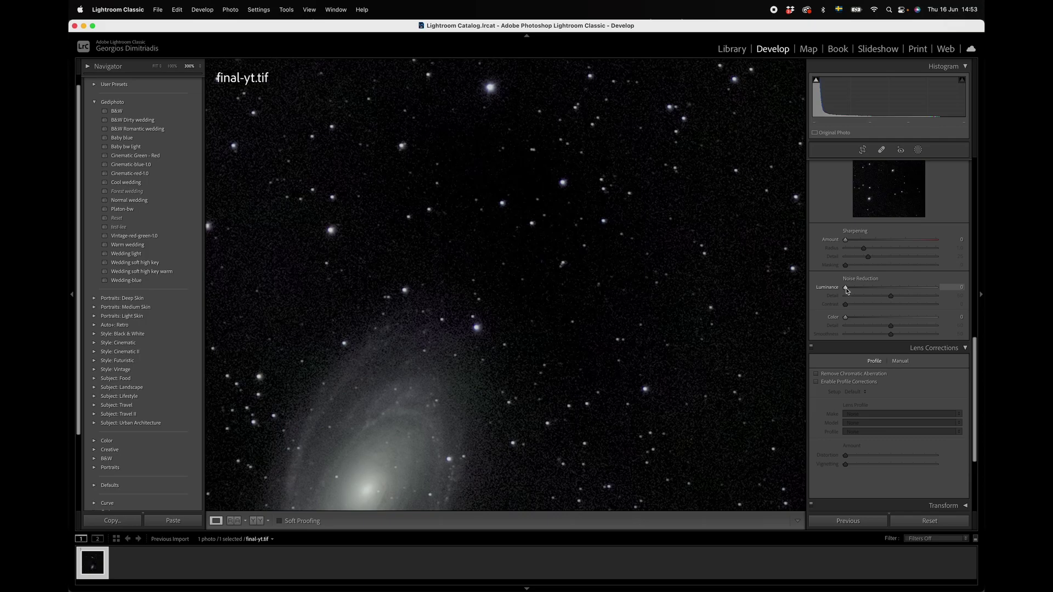
drag(846, 290, 887, 290)
Step: Examine the noise-reduced background and both galaxies close up and in the wider view
key(super+minus)
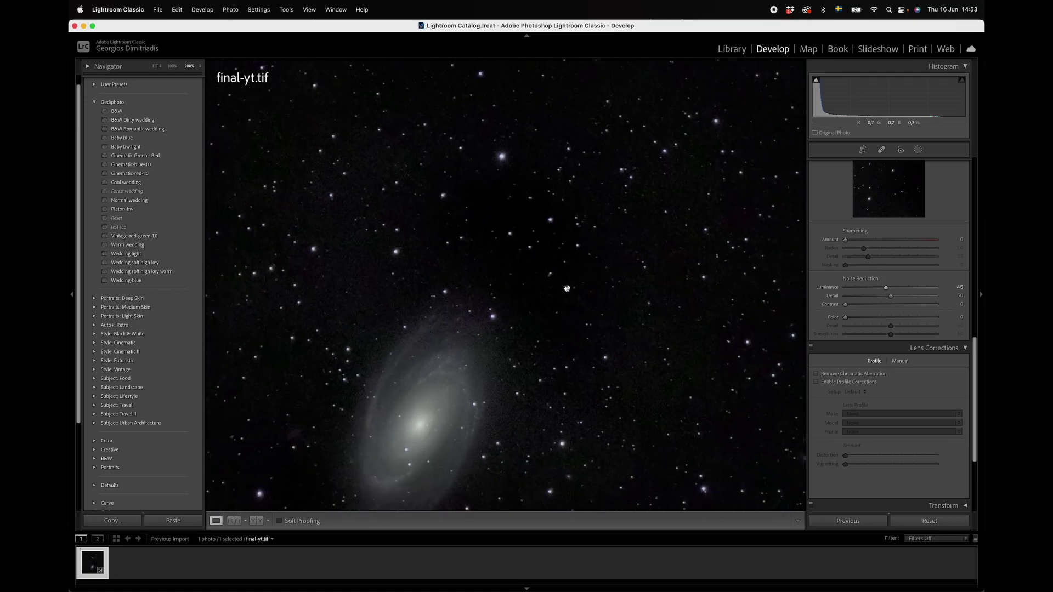
scroll(505, 266, up, 10)
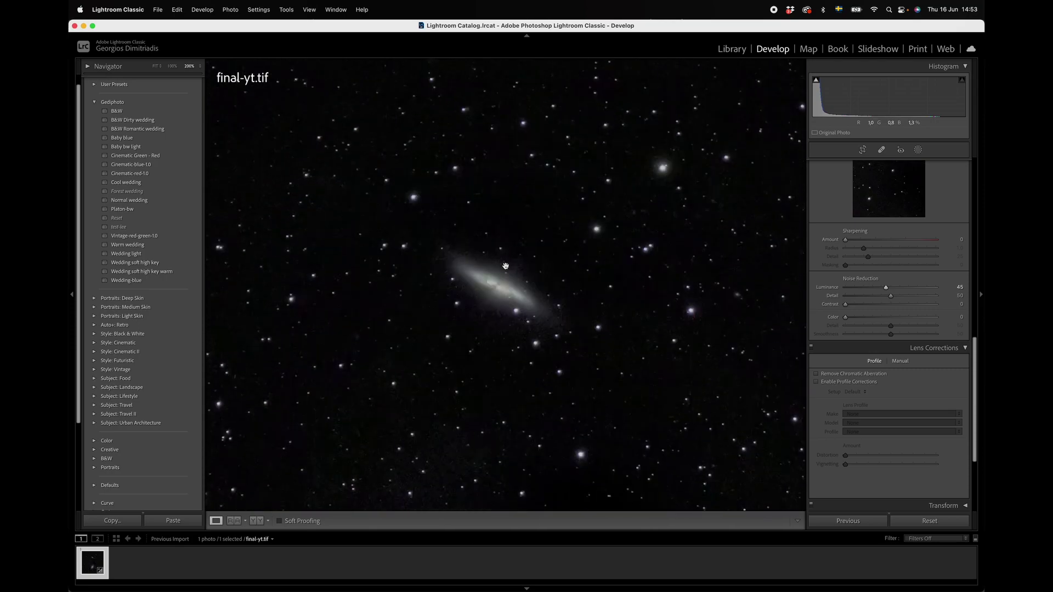
key(super+minus)
key(super+minus)
key(super+equal)
key(super+equal)
key(super+equal)
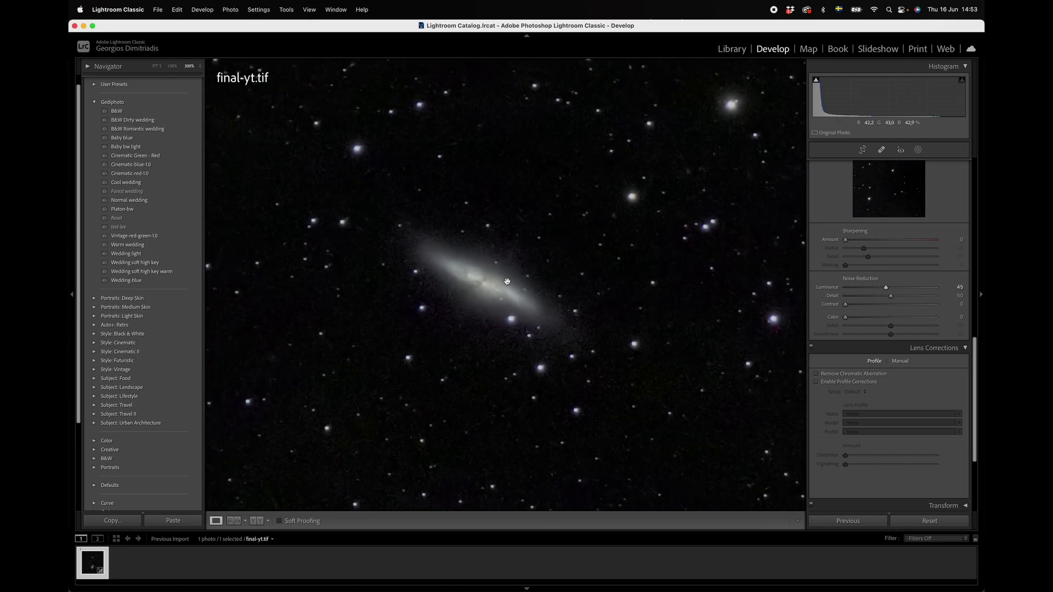
key(super+minus)
key(super+minus)
scroll(506, 277, down, 5)
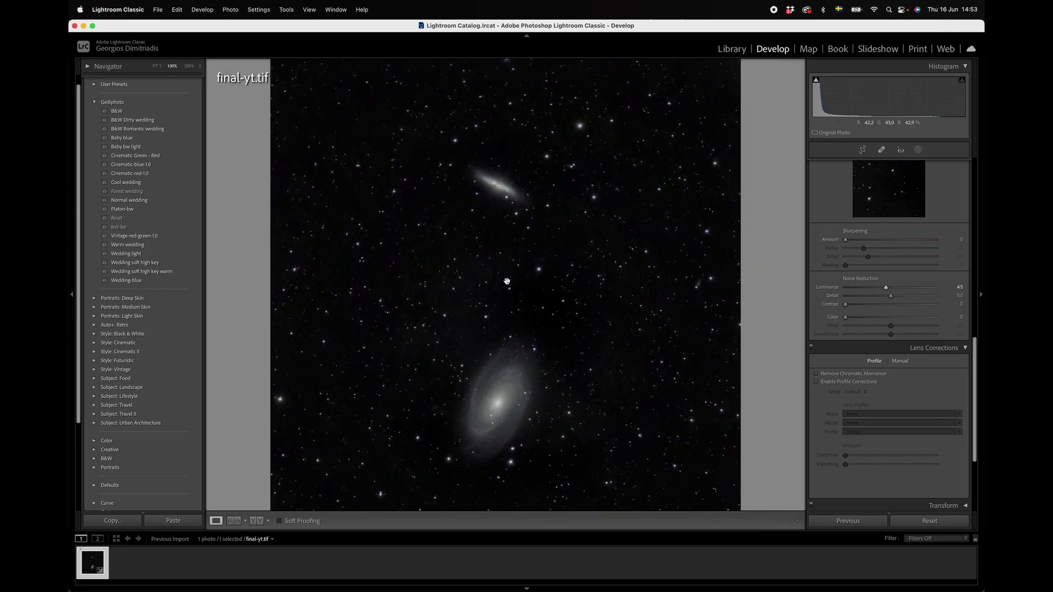
Step: Set Exposure to -0.15, Contrast to +8, Highlights to -16, Shadows to -8, Whites to +22 and Blacks to -9
scroll(868, 226, up, 3)
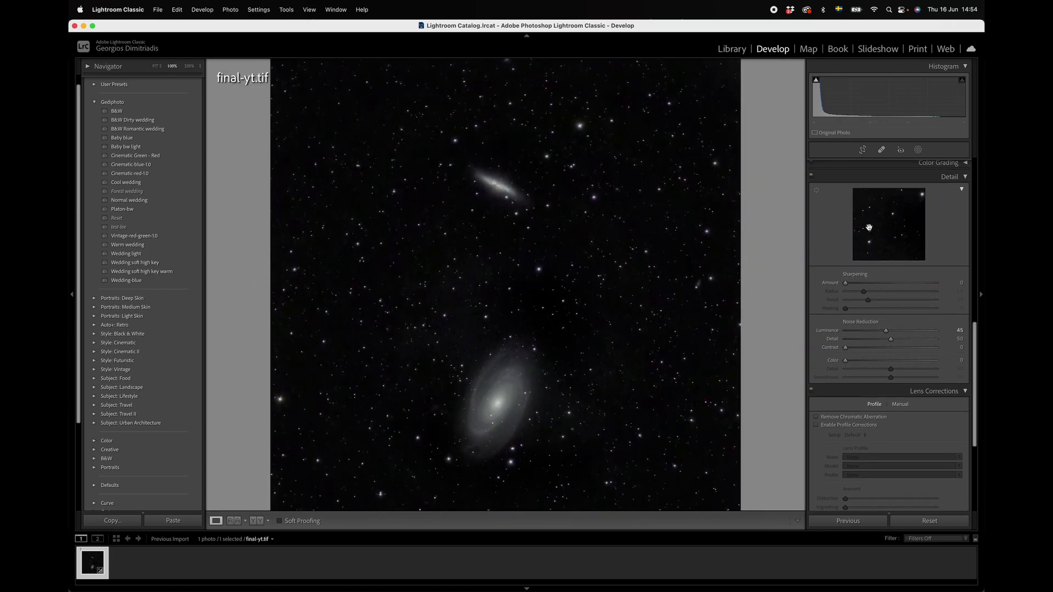
scroll(869, 226, up, 10)
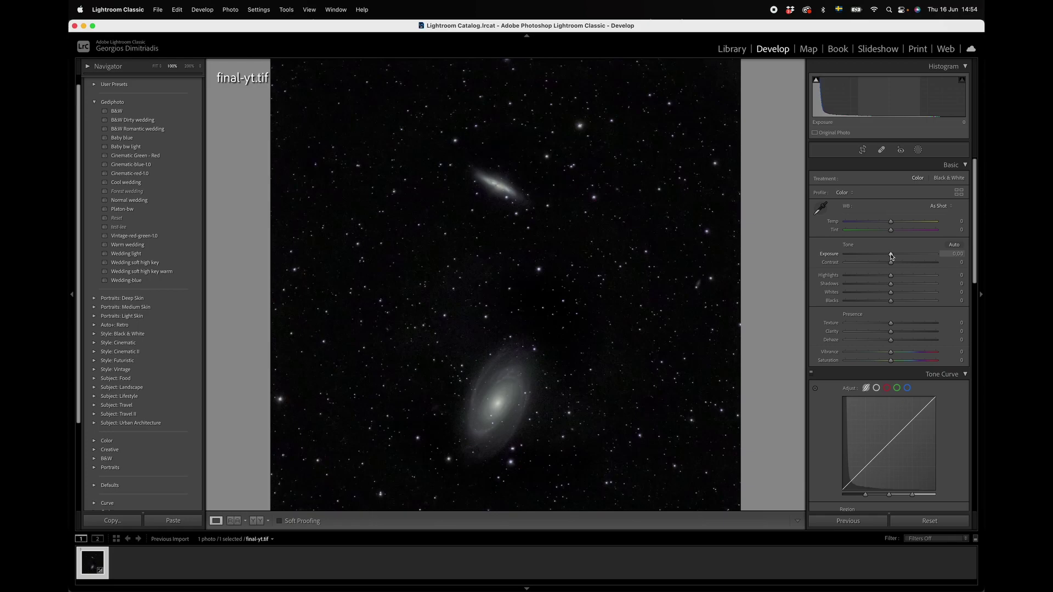
drag(891, 256, 889, 256)
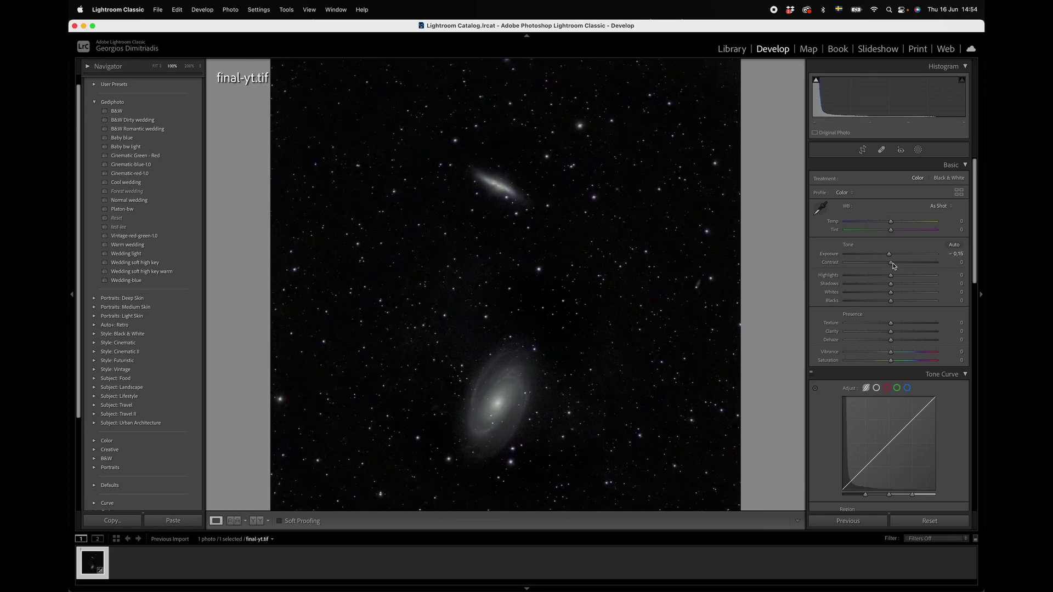
drag(891, 264, 896, 265)
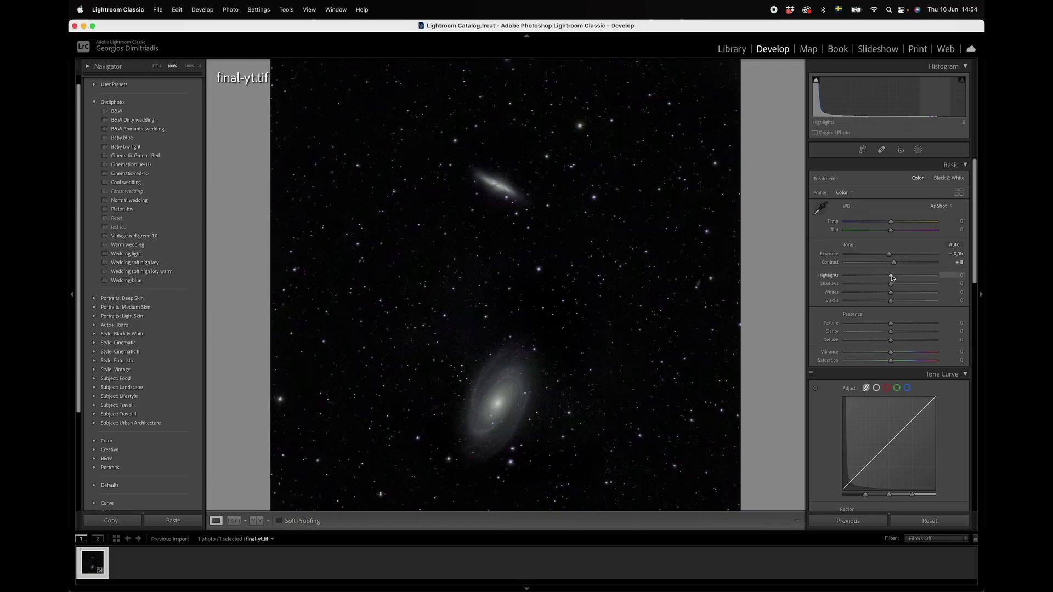
drag(890, 275, 885, 278)
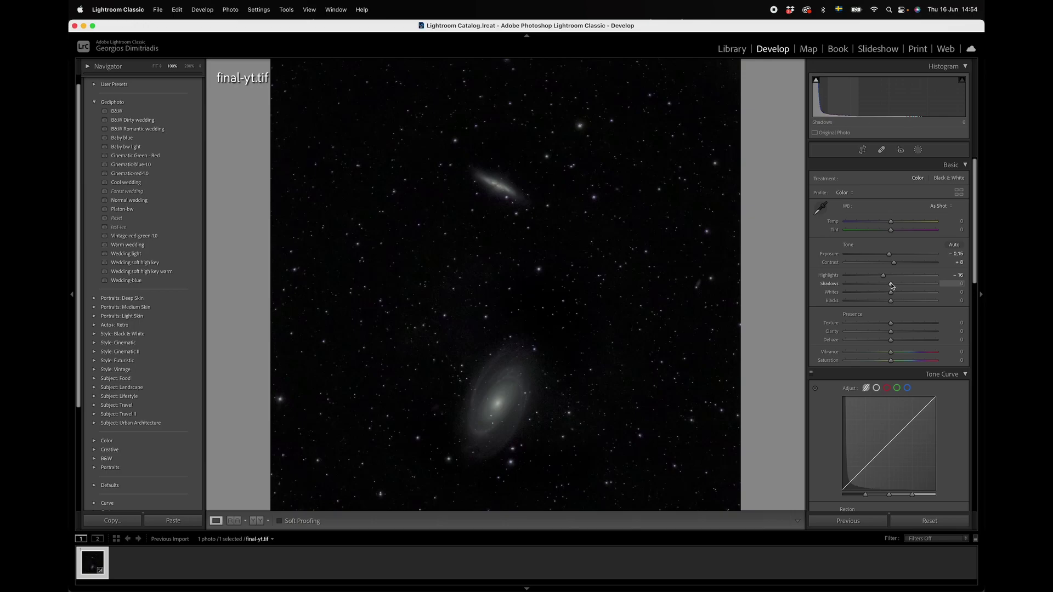
mouse_move(891, 284)
mouse_down()
mouse_move(907, 284)
mouse_move(886, 284)
mouse_move(904, 293)
mouse_move(888, 301)
mouse_up()
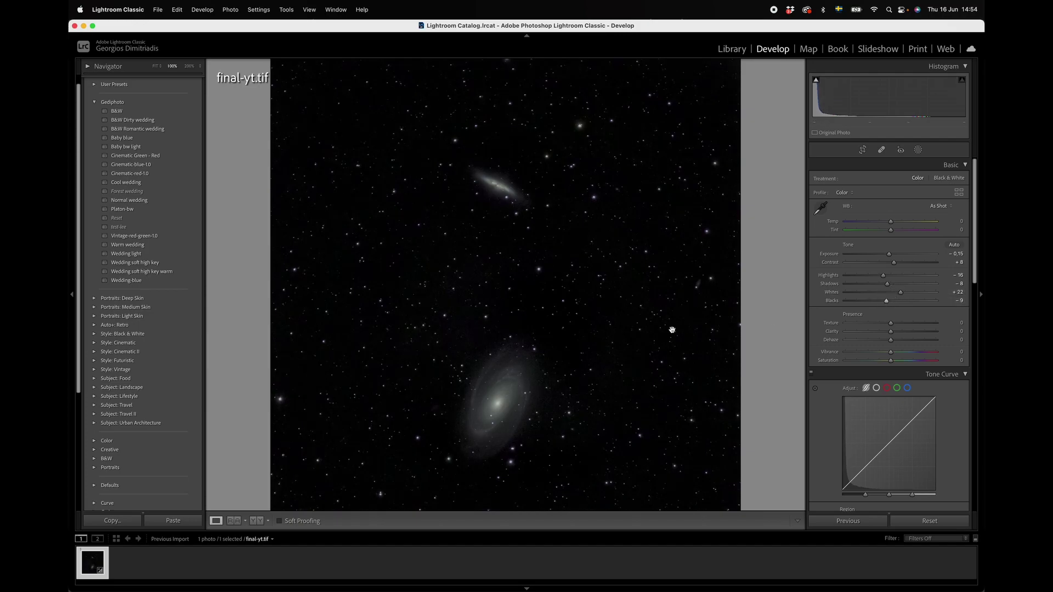
Step: Keep Texture at 0 and set Clarity to +8, Dehaze to +11, Vibrance to +100 and Saturation to +100
key(super+equal)
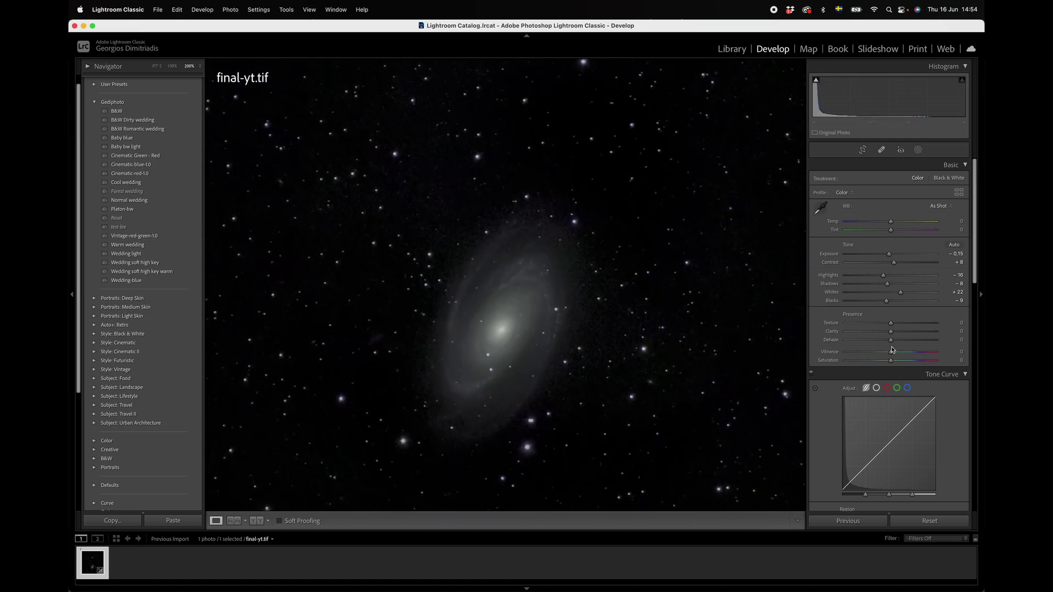
drag(891, 324, 934, 329)
double_click(832, 324)
drag(891, 325, 940, 343)
double_click(833, 332)
scroll(894, 340, down, 1)
click(719, 333)
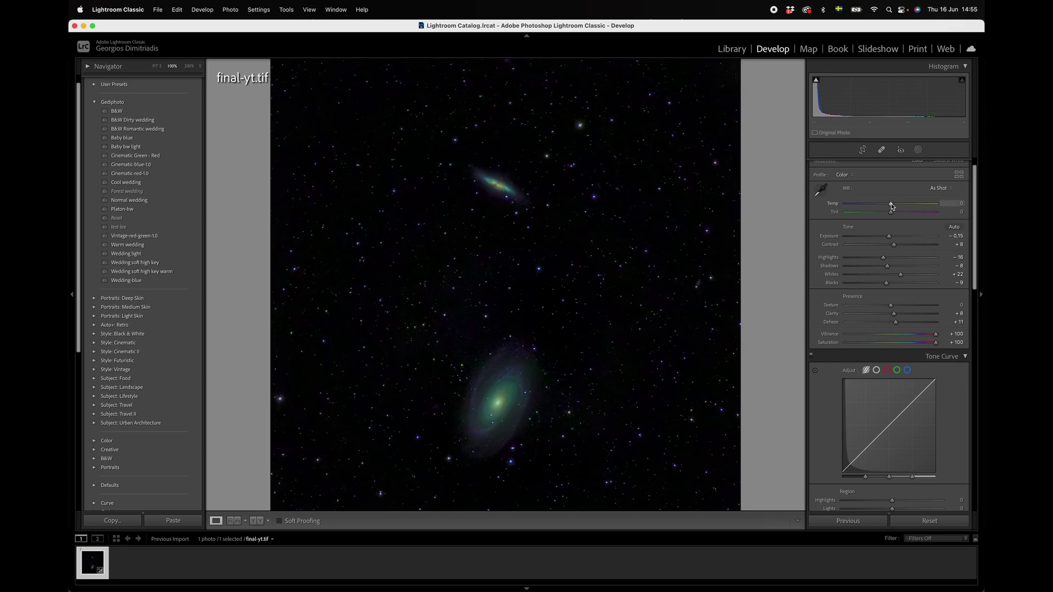
Step: Adjust the white balance to Temp +2 and Tint +10
drag(891, 206, 892, 207)
drag(892, 214, 896, 216)
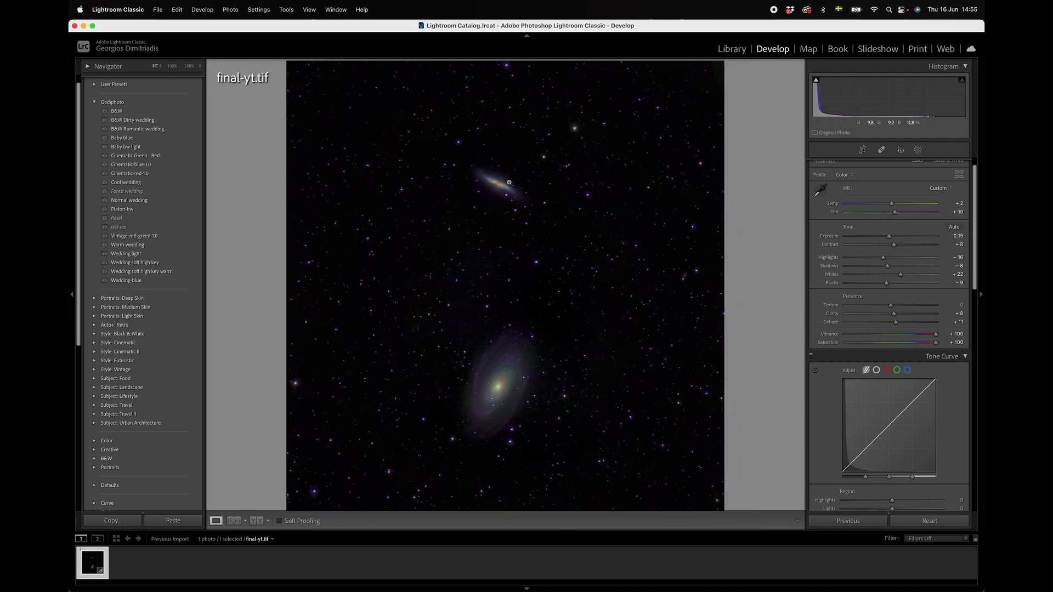
Step: Set Temp to +4, Tint to +9, Vibrance to +56 and Saturation to +89
click(496, 188)
key(super+minus)
key(super+minus)
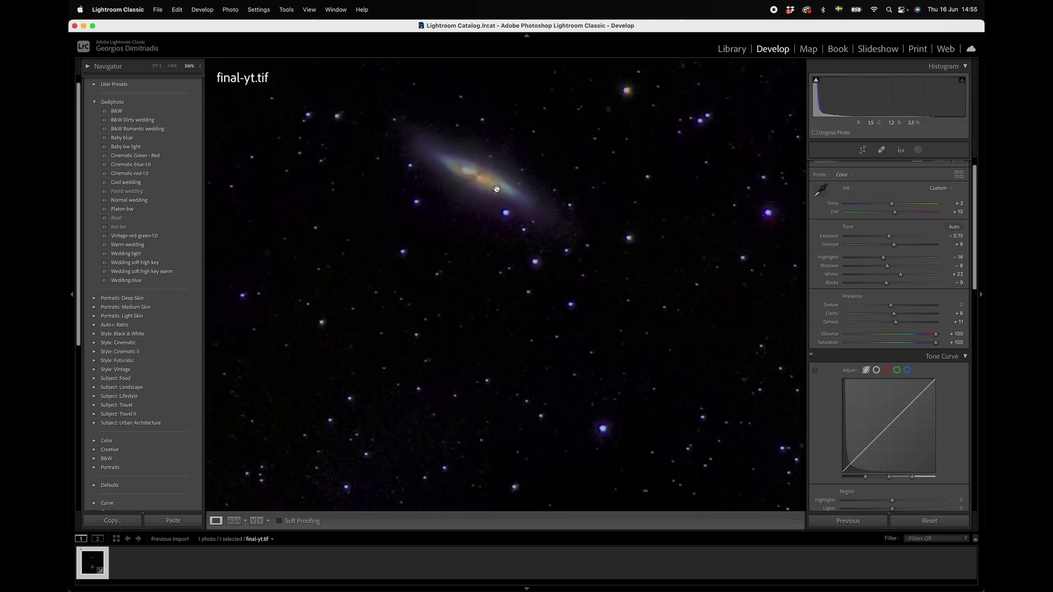
scroll(496, 253, down, 1)
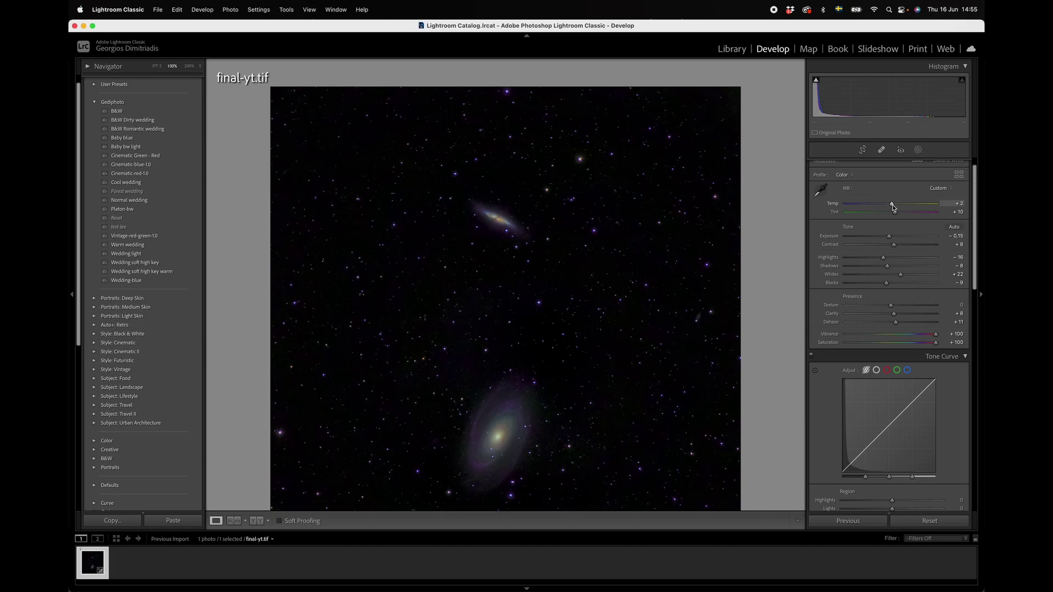
mouse_move(893, 205)
mouse_down()
mouse_move(884, 206)
mouse_move(894, 214)
mouse_up()
drag(935, 337, 915, 335)
scroll(594, 337, down, 2)
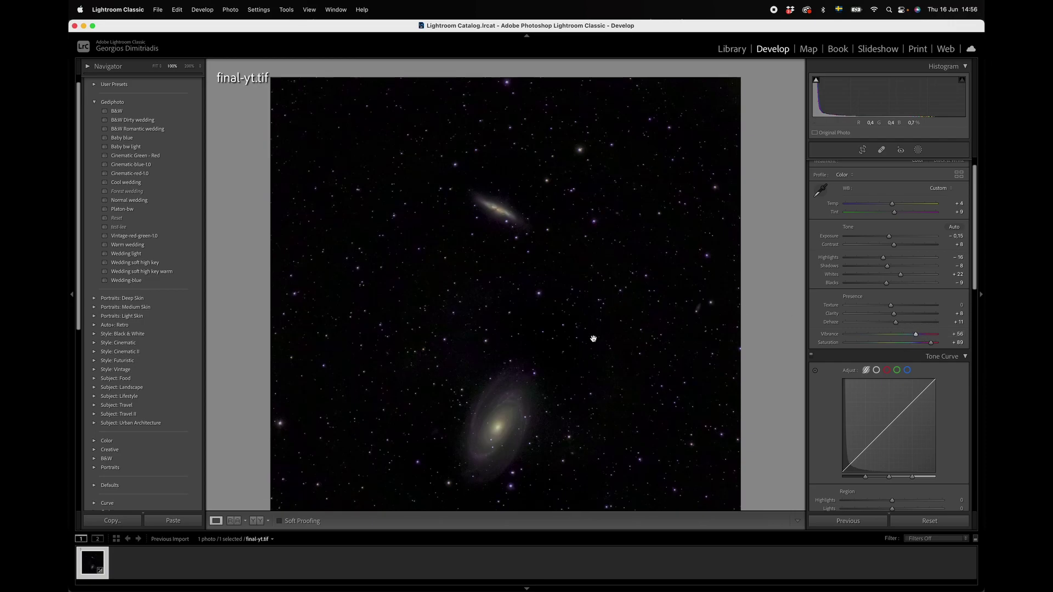
scroll(502, 318, up, 3)
scroll(493, 318, down, 3)
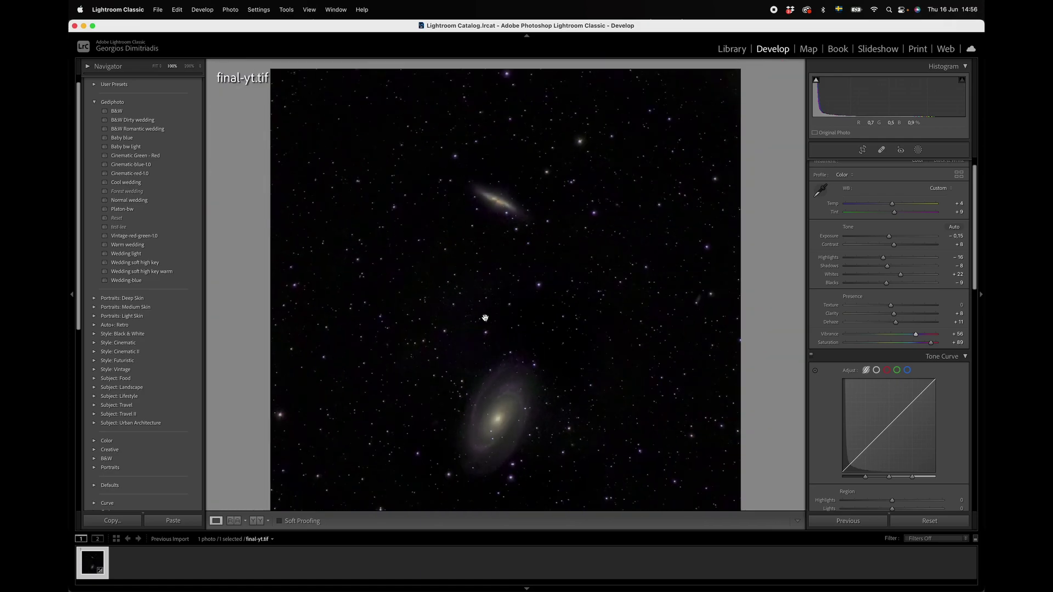
scroll(485, 318, down, 2)
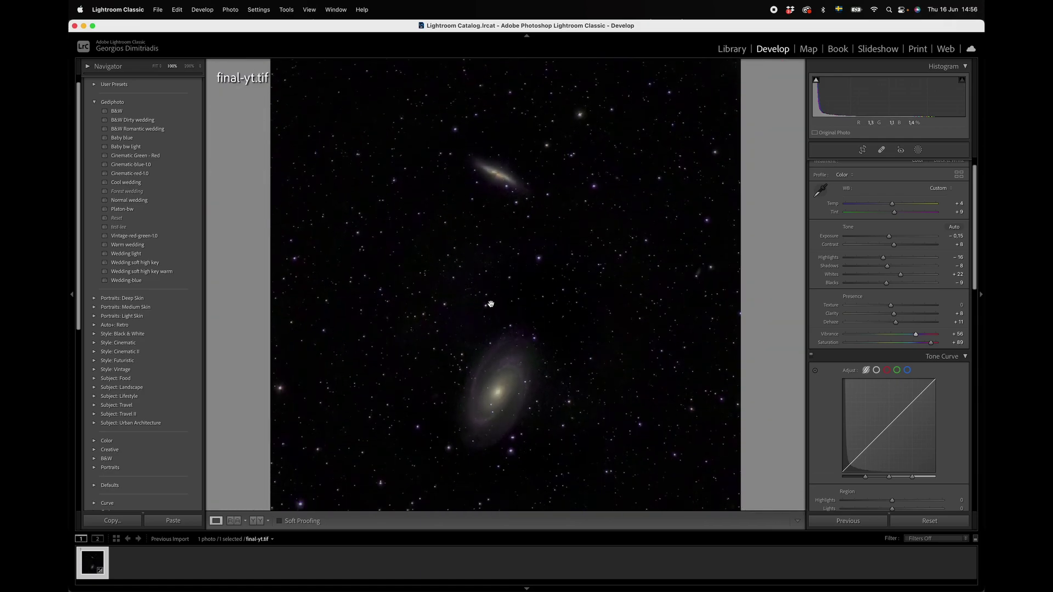
Step: Fine-tune the white balance, keeping Temp at +4 and setting Tint to +7
double_click(892, 205)
mouse_move(892, 204)
mouse_down()
mouse_move(893, 215)
mouse_move(892, 205)
mouse_up()
scroll(521, 223, up, 2)
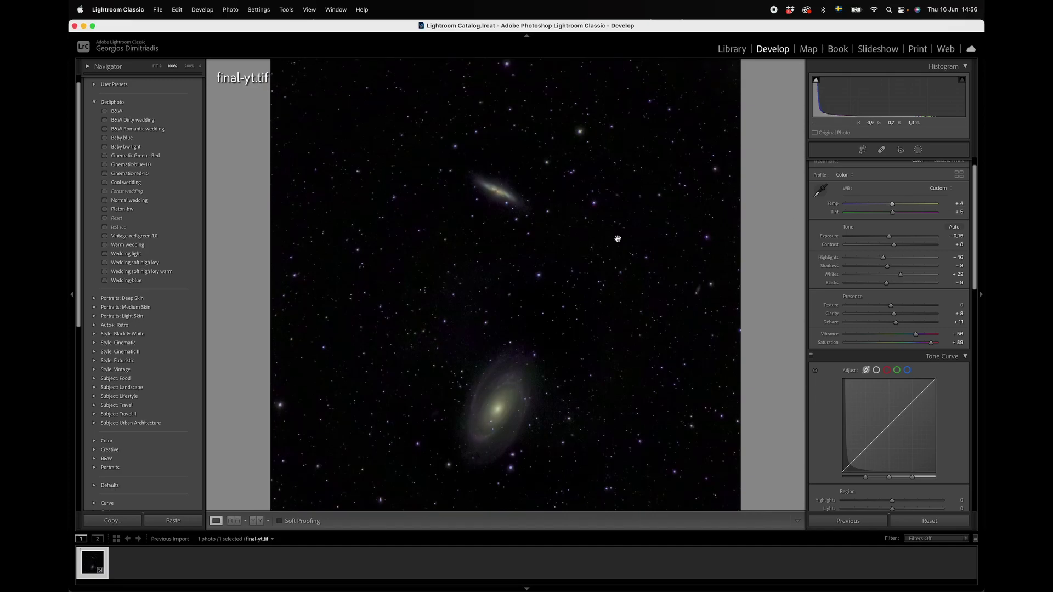
drag(893, 215, 895, 216)
Step: Try adjusting the orange and red colour ranges while checking the small galaxy and its surroundings
scroll(827, 221, down, 5)
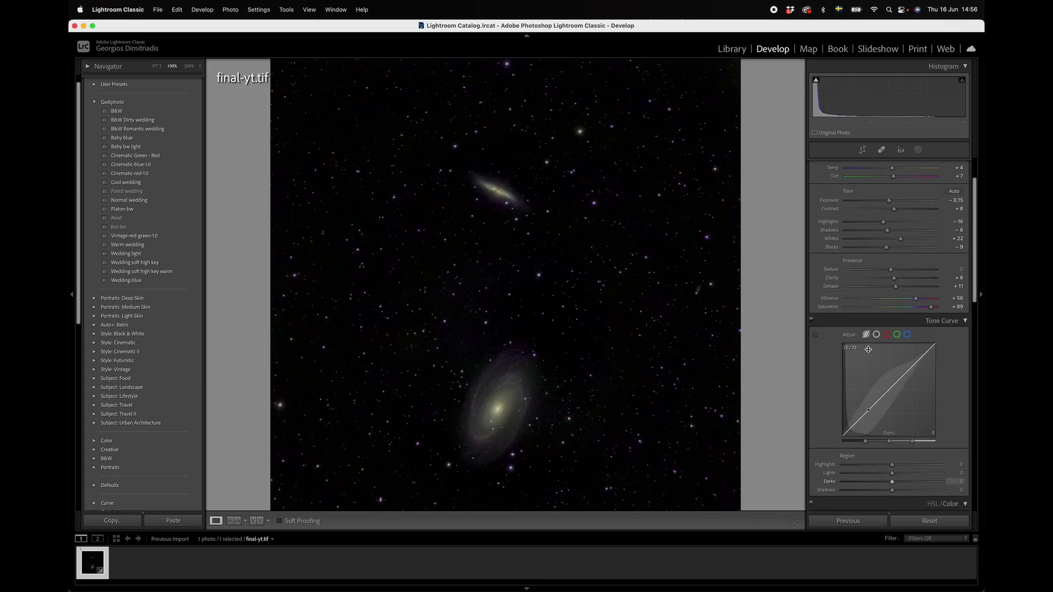
key(super+equal)
key(super+equal)
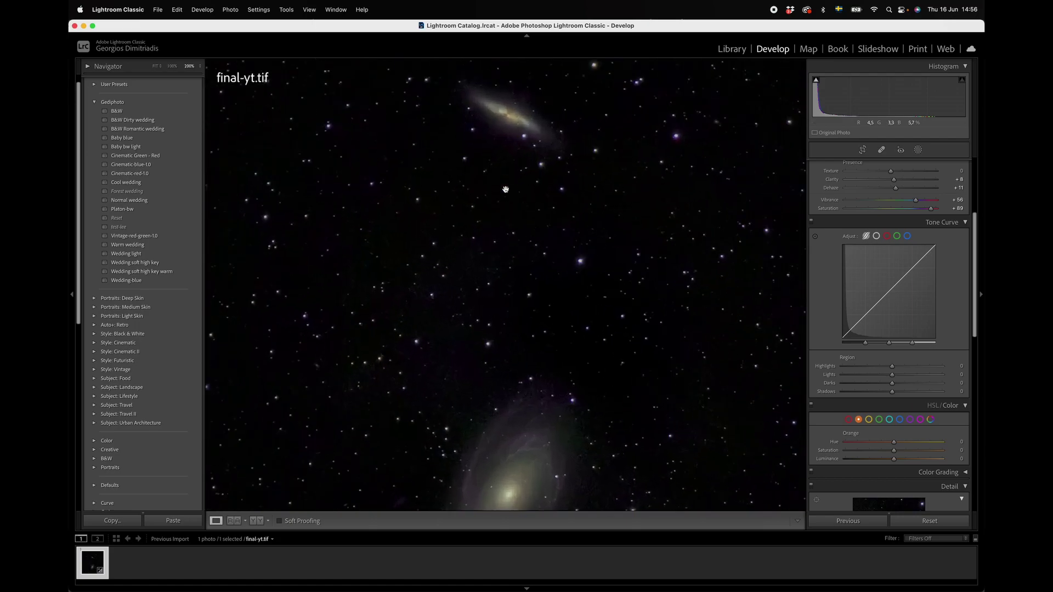
scroll(505, 190, up, 5)
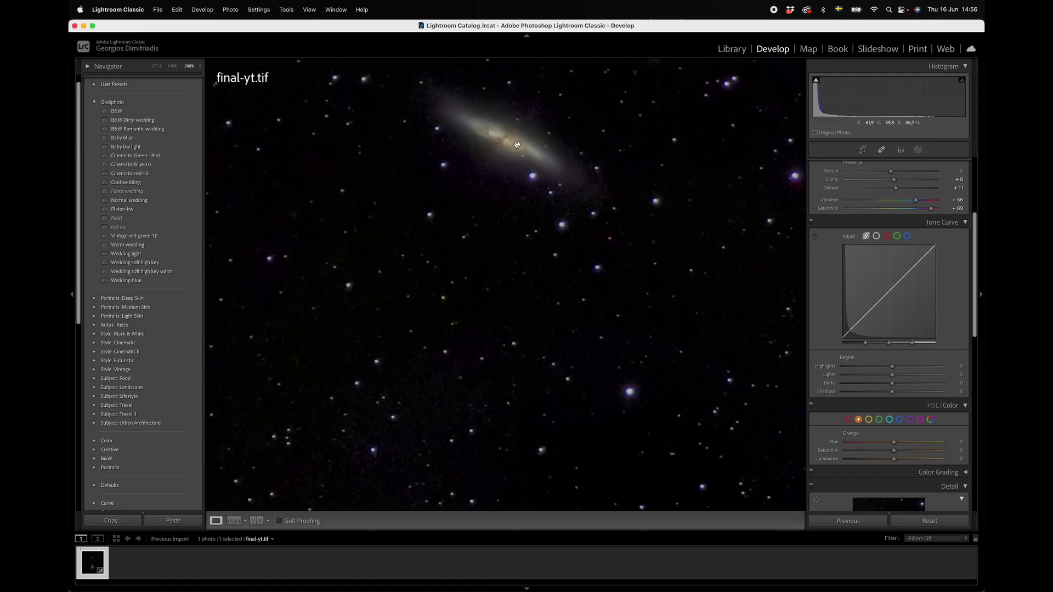
drag(895, 444, 909, 463)
click(849, 422)
mouse_move(895, 445)
mouse_down()
mouse_move(874, 443)
mouse_move(926, 442)
mouse_move(879, 442)
mouse_move(915, 450)
mouse_move(905, 449)
mouse_up()
scroll(689, 402, down, 3)
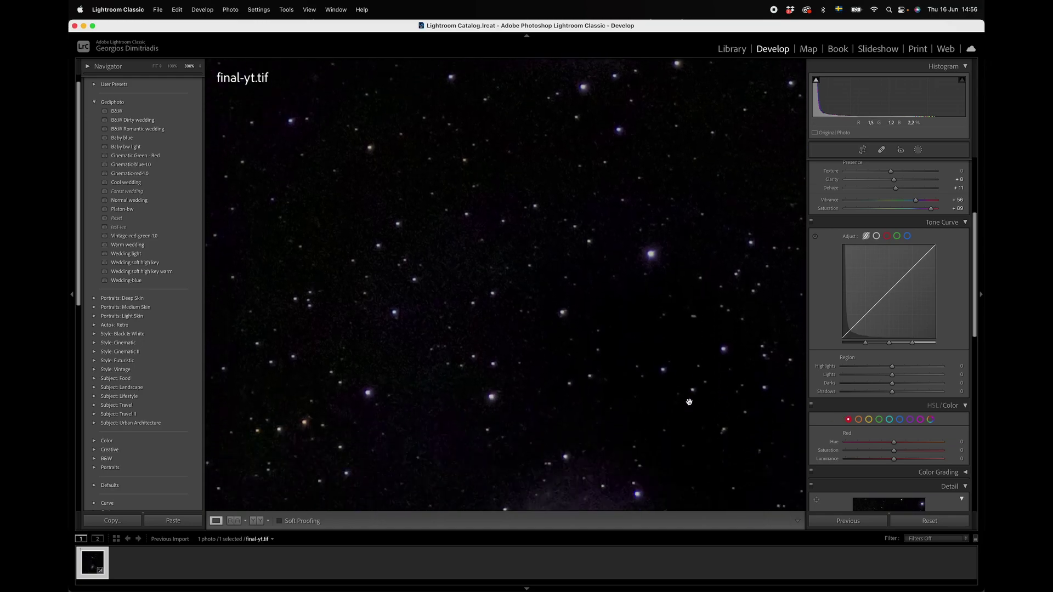
key(super+minus)
key(super+minus)
scroll(690, 402, up, 1)
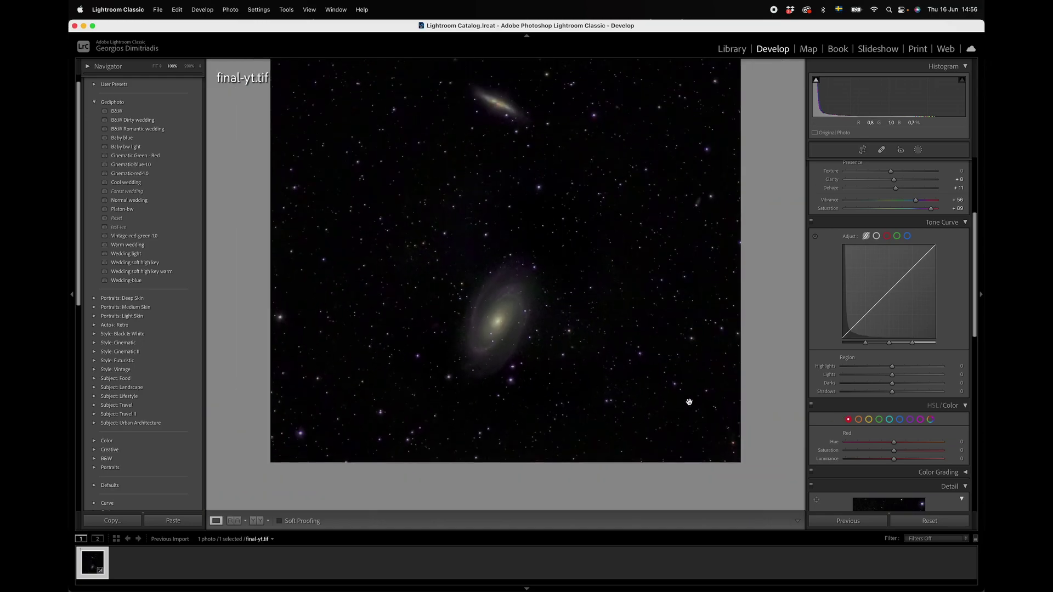
scroll(583, 224, up, 2)
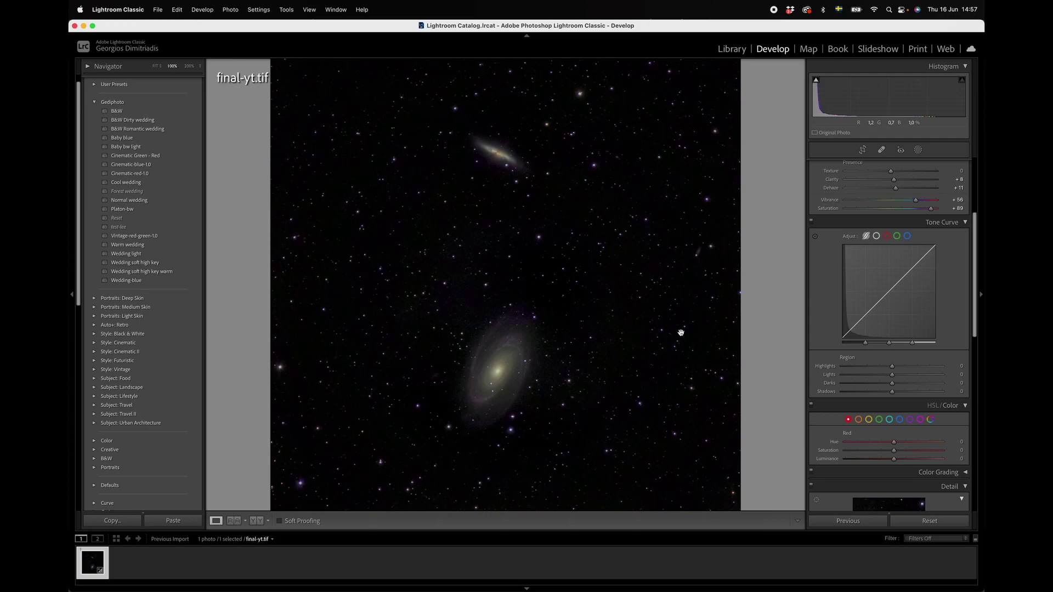
Step: Set the blue Hue to -48, and the aqua Saturation to +18 and Luminance to -20
drag(894, 444, 871, 443)
click(899, 420)
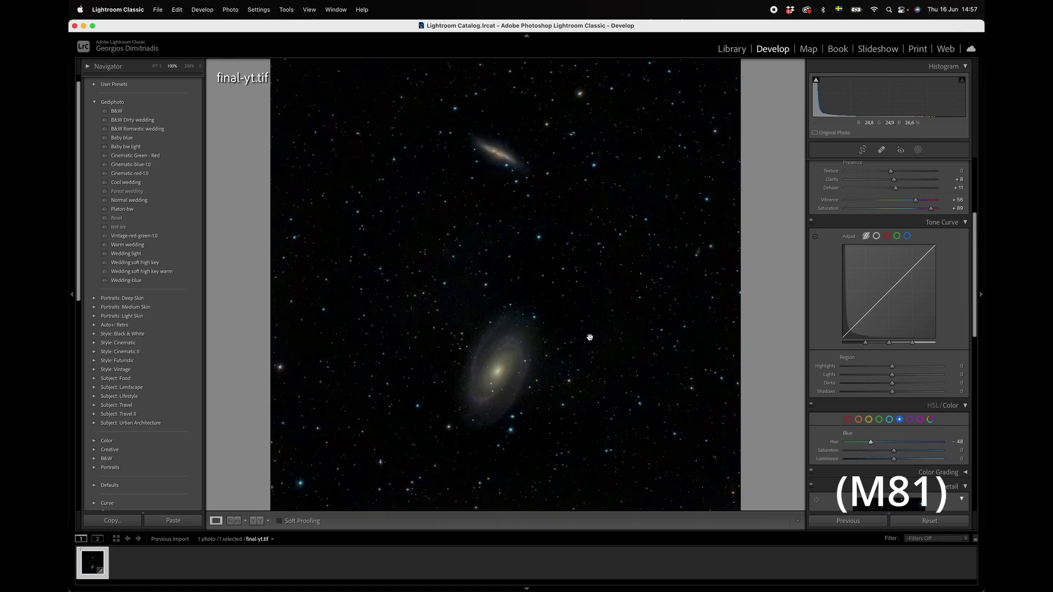
click(890, 421)
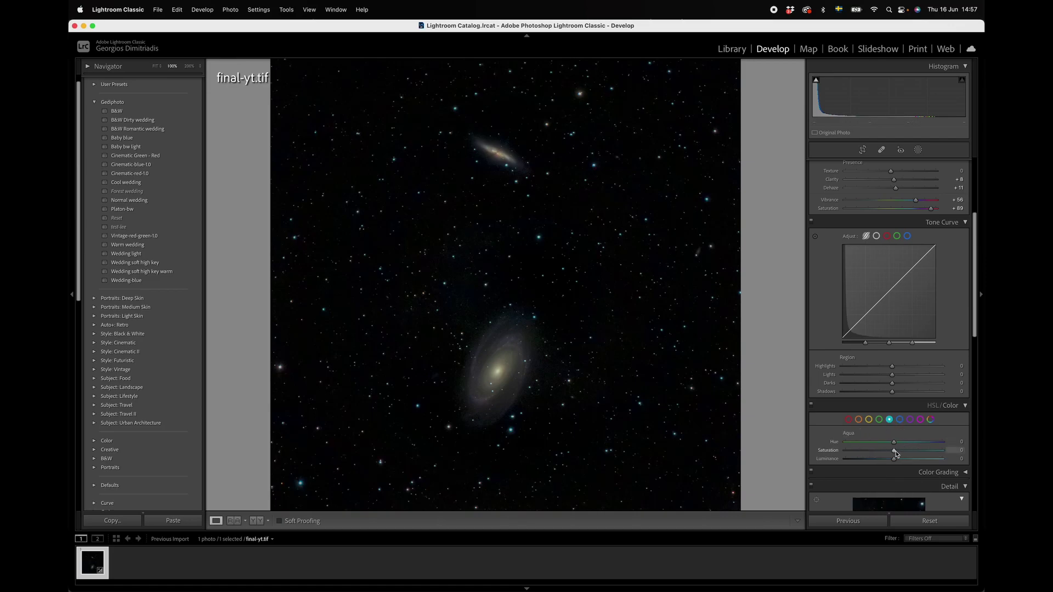
mouse_move(895, 453)
mouse_down()
mouse_move(877, 453)
mouse_move(911, 453)
mouse_move(883, 461)
mouse_up()
scroll(773, 440, down, 2)
scroll(774, 439, up, 3)
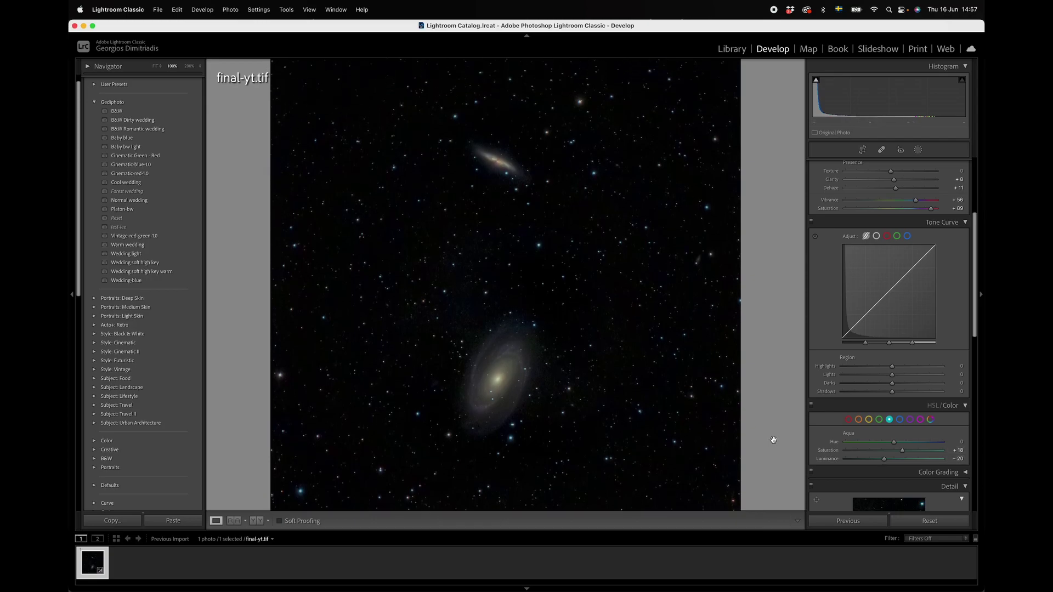
Step: Fine-tune the blue range, set the purple Hue to -95 and Saturation to +50, and lower the purple Luminance
click(900, 420)
mouse_move(871, 443)
mouse_down()
mouse_move(920, 440)
mouse_move(789, 434)
mouse_move(872, 451)
mouse_up()
click(910, 421)
scroll(877, 447, down, 1)
mouse_move(894, 451)
mouse_down()
mouse_move(853, 448)
mouse_move(937, 450)
mouse_move(875, 459)
mouse_up()
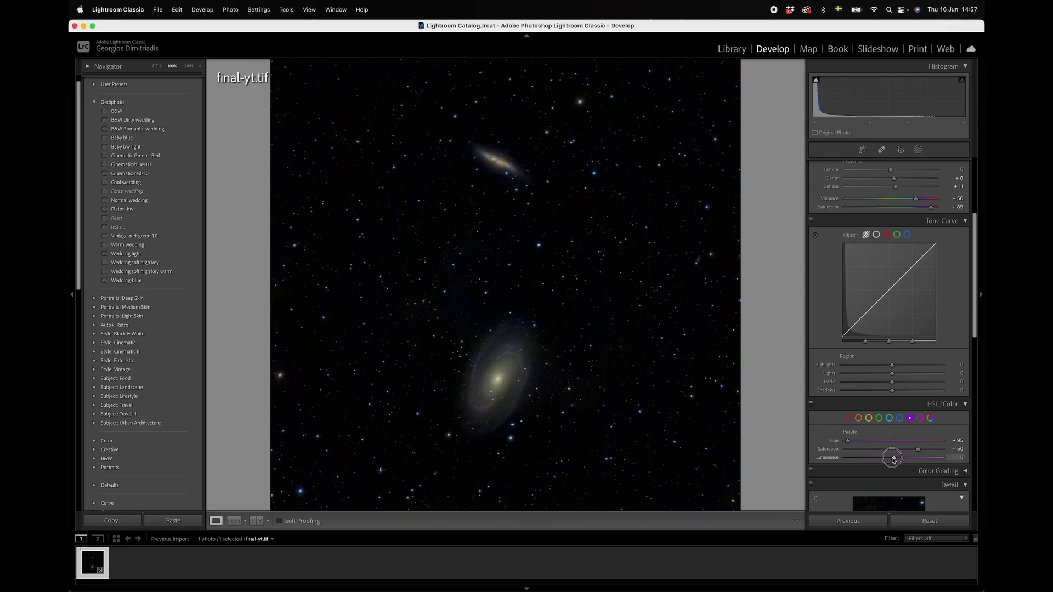
Step: Set the overall white balance Temp to +5
scroll(874, 298, up, 5)
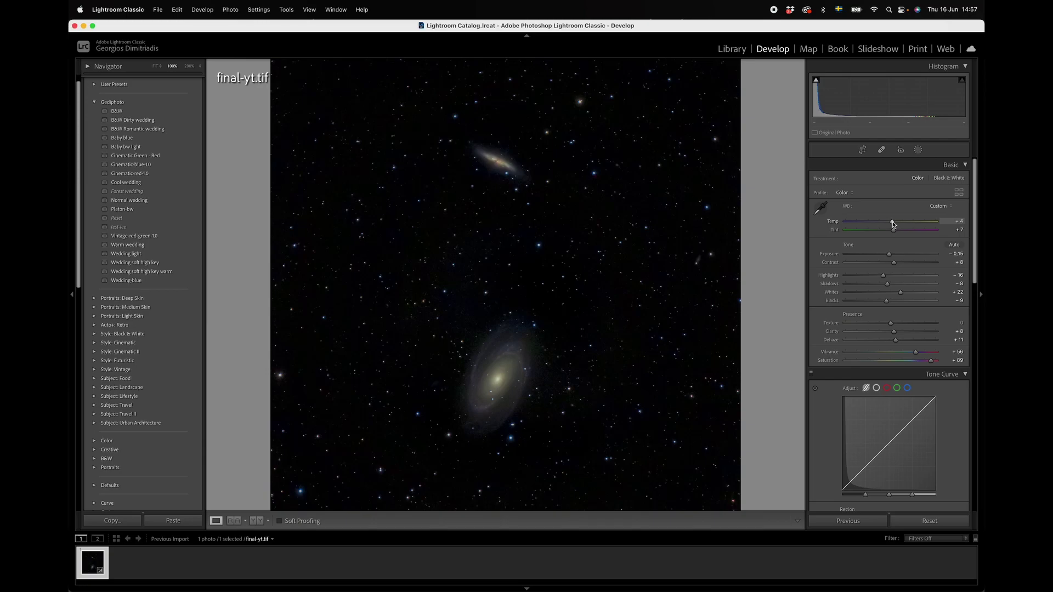
drag(893, 224, 894, 225)
Step: Brush a new mask over the small galaxy's core at size 6 and set its Temp to 14 and Hue to -17.7
click(495, 164)
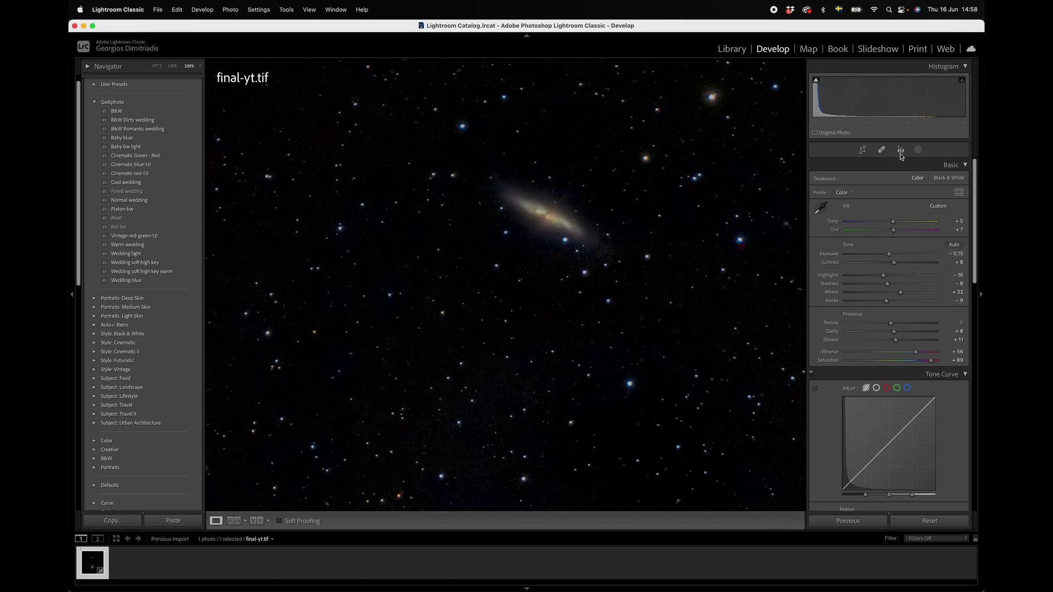
click(918, 150)
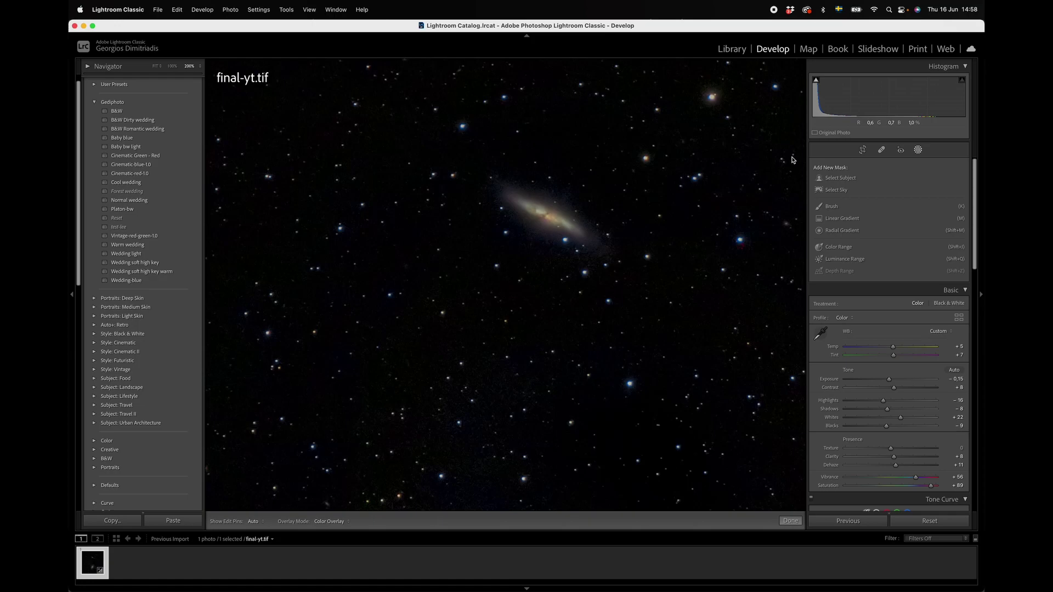
click(835, 209)
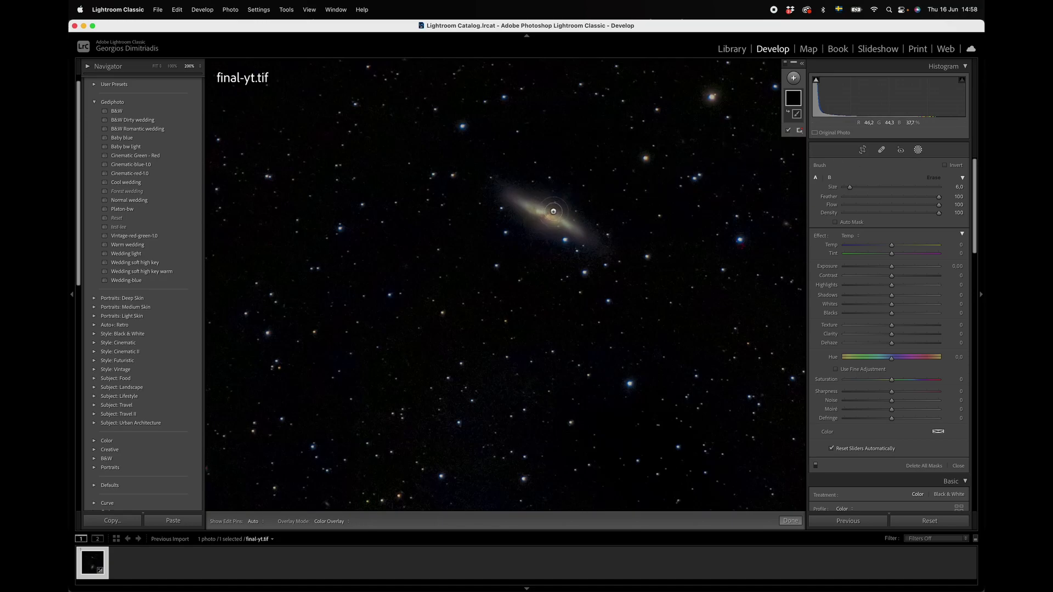
mouse_move(551, 208)
mouse_down()
mouse_move(536, 230)
mouse_move(550, 229)
mouse_move(562, 206)
mouse_move(551, 201)
mouse_move(536, 230)
mouse_move(561, 213)
mouse_up()
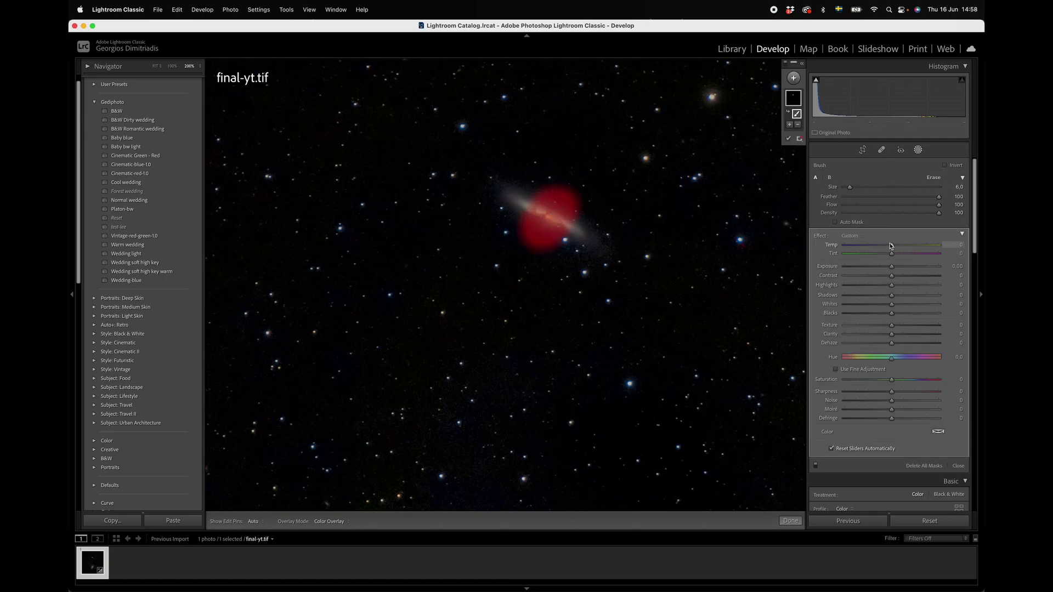
drag(891, 244, 898, 245)
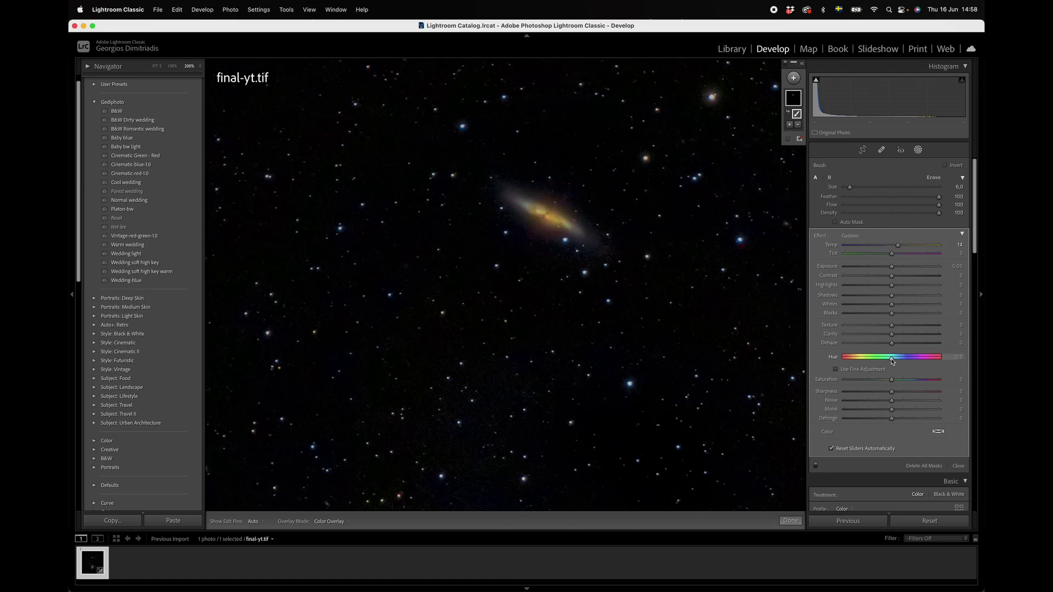
mouse_move(892, 360)
mouse_down()
mouse_move(905, 360)
mouse_move(887, 362)
mouse_up()
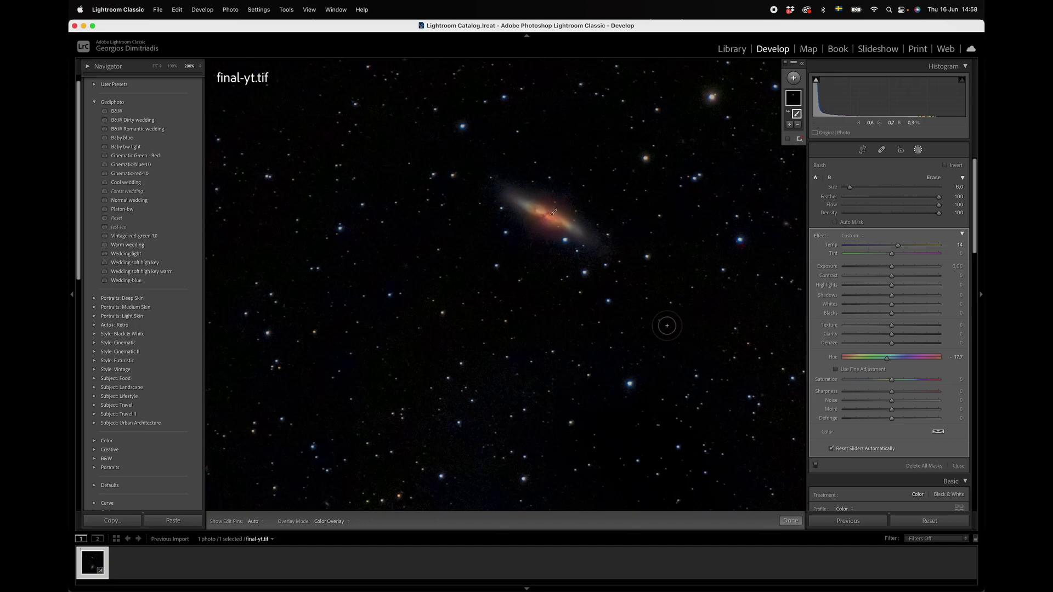
Step: Compare the recoloured small galaxy in the full frame and examine the large spiral galaxy close up
scroll(580, 378, up, 10)
key(super+minus)
scroll(585, 407, up, 9)
key(super+minus)
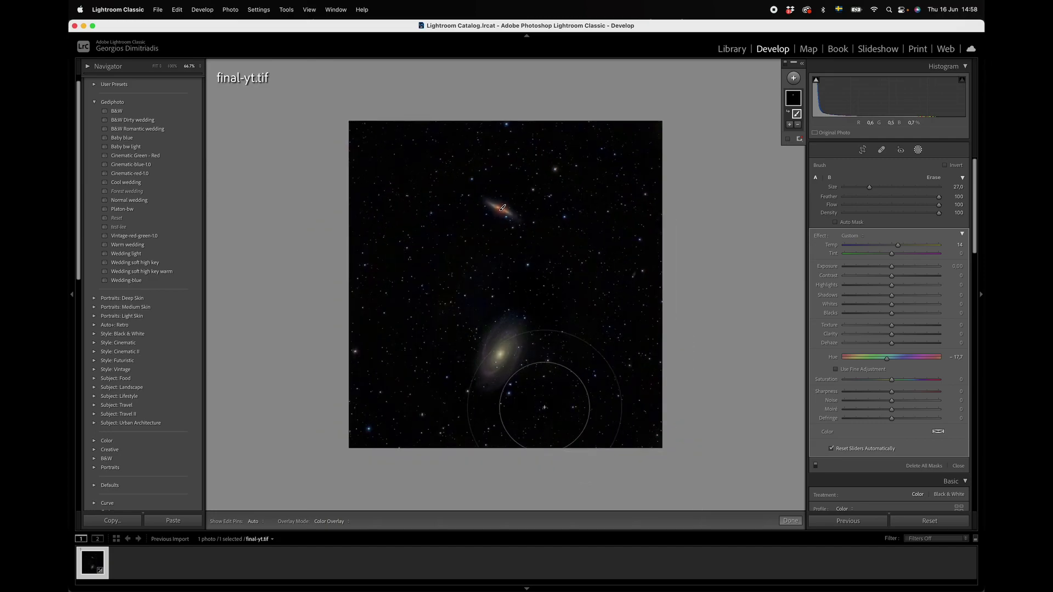
key(super+minus)
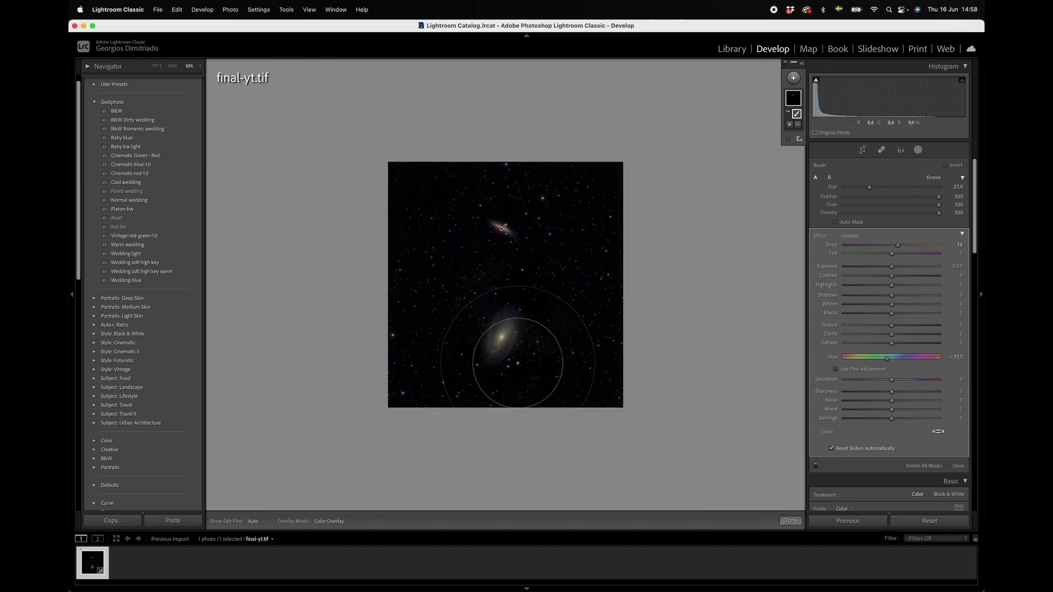
scroll(500, 339, down, 20)
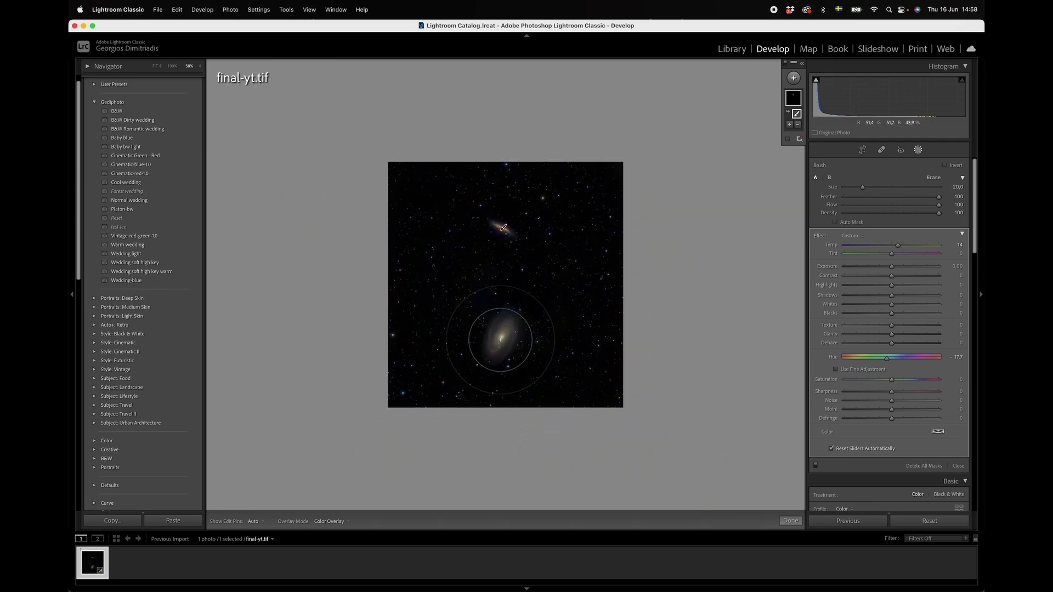
key(super+equal)
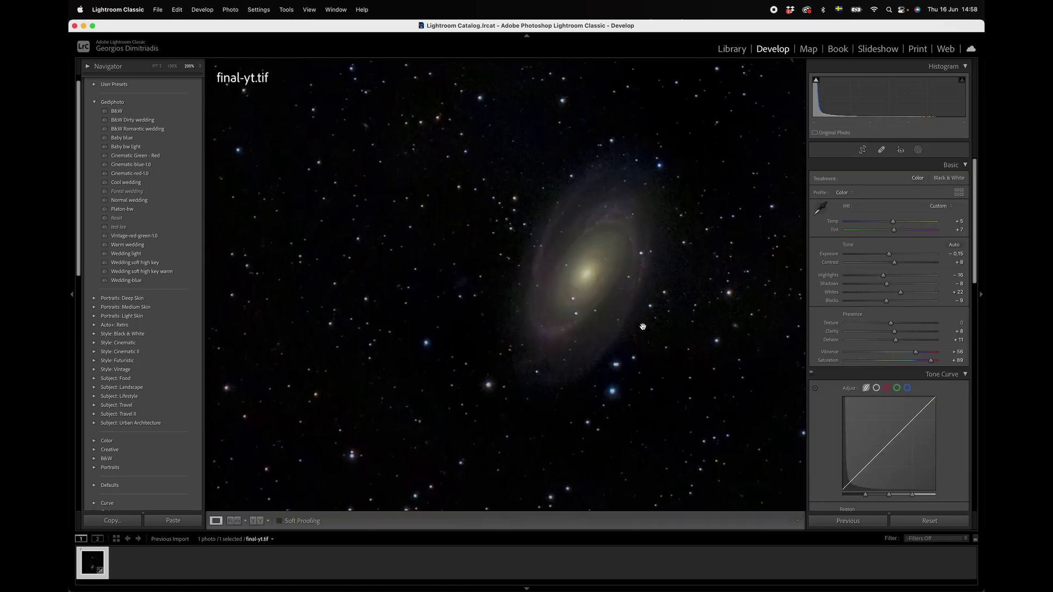
Step: Cool the whole image by setting the white balance Temp to -1
drag(653, 310, 641, 327)
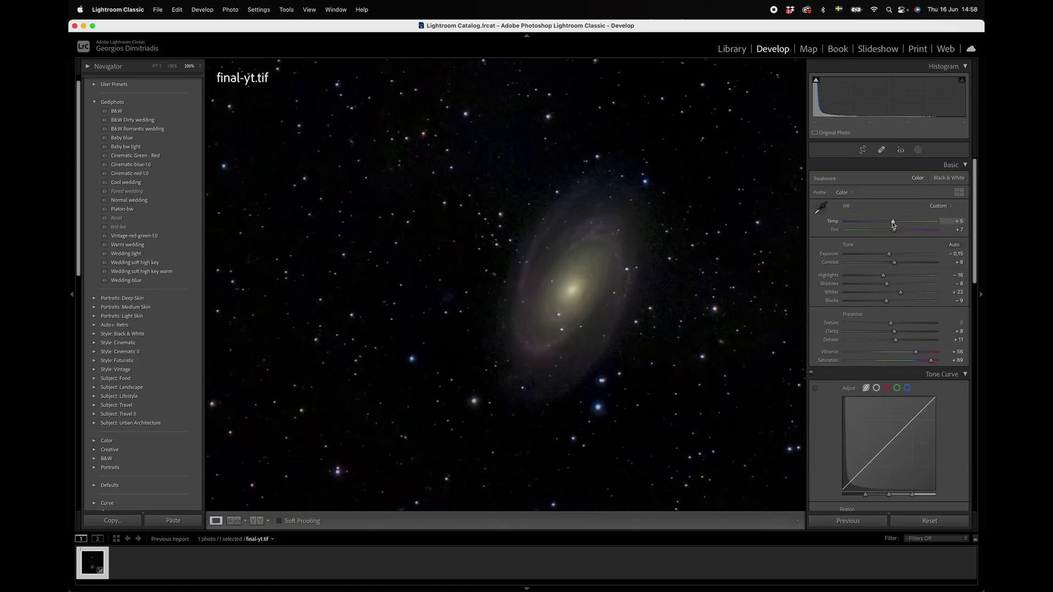
key(super+minus)
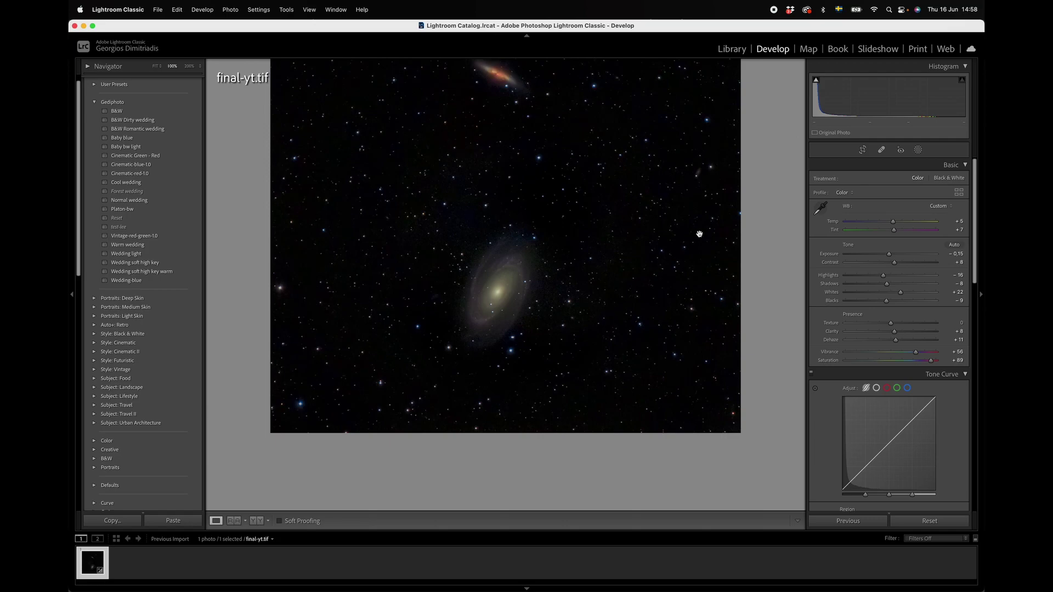
click(894, 223)
drag(894, 223, 889, 224)
Step: Brush a second mask over the large spiral galaxy's bright core and set its Temp to 12
click(918, 150)
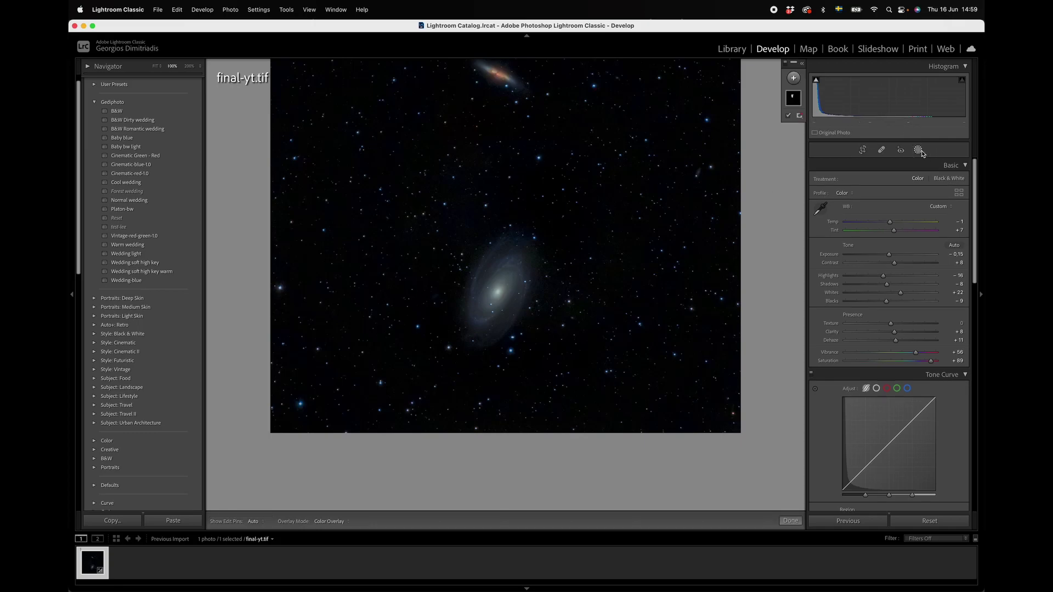
click(794, 78)
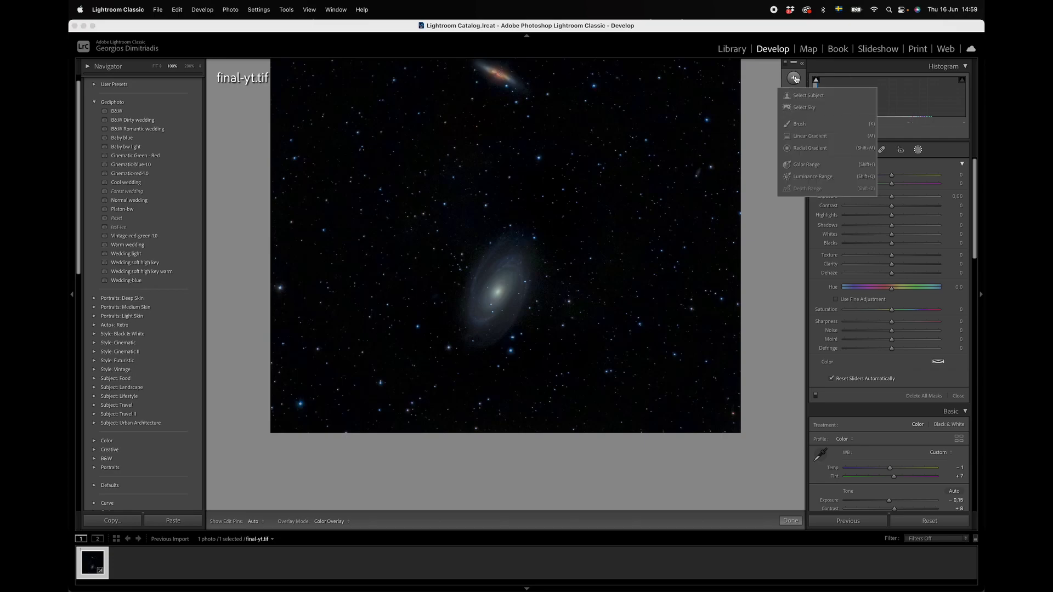
click(800, 124)
click(501, 71)
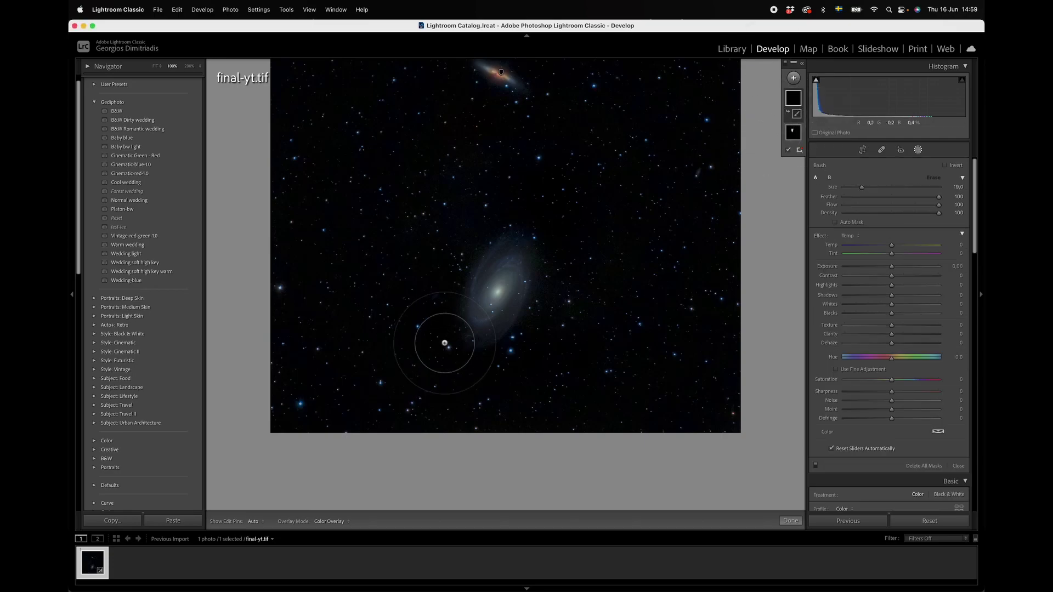
scroll(500, 290, down, 6)
scroll(501, 290, down, 1)
key(h)
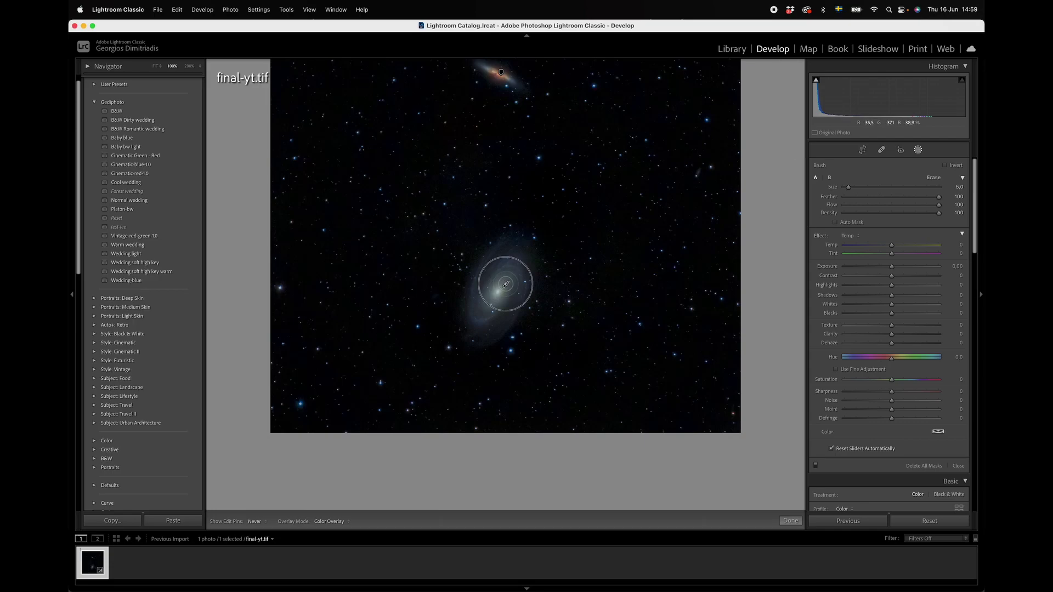
mouse_move(506, 284)
mouse_down()
mouse_move(489, 291)
mouse_move(493, 301)
mouse_move(502, 286)
mouse_up()
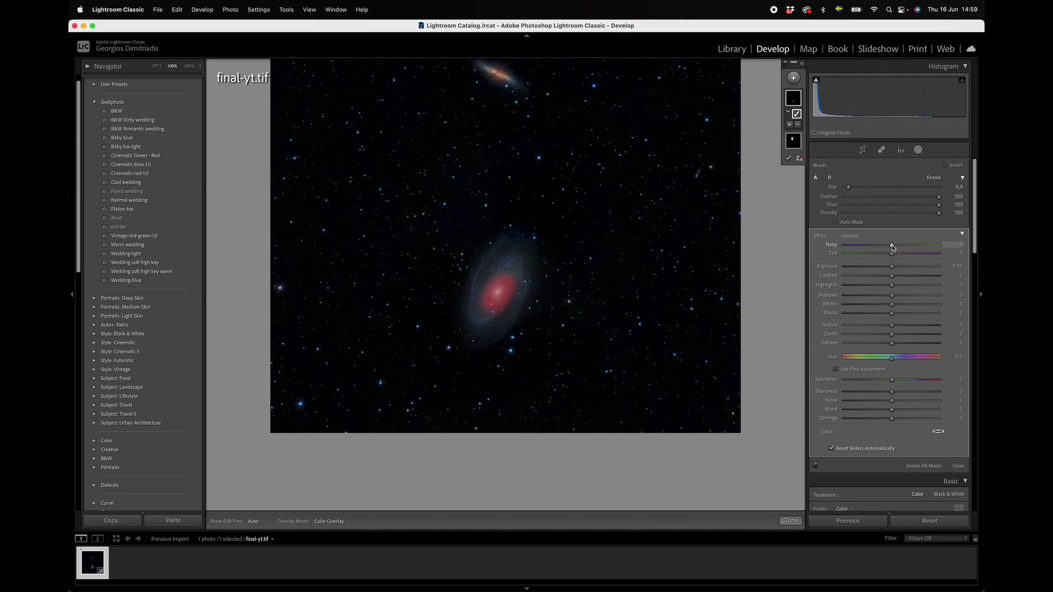
drag(893, 247, 898, 247)
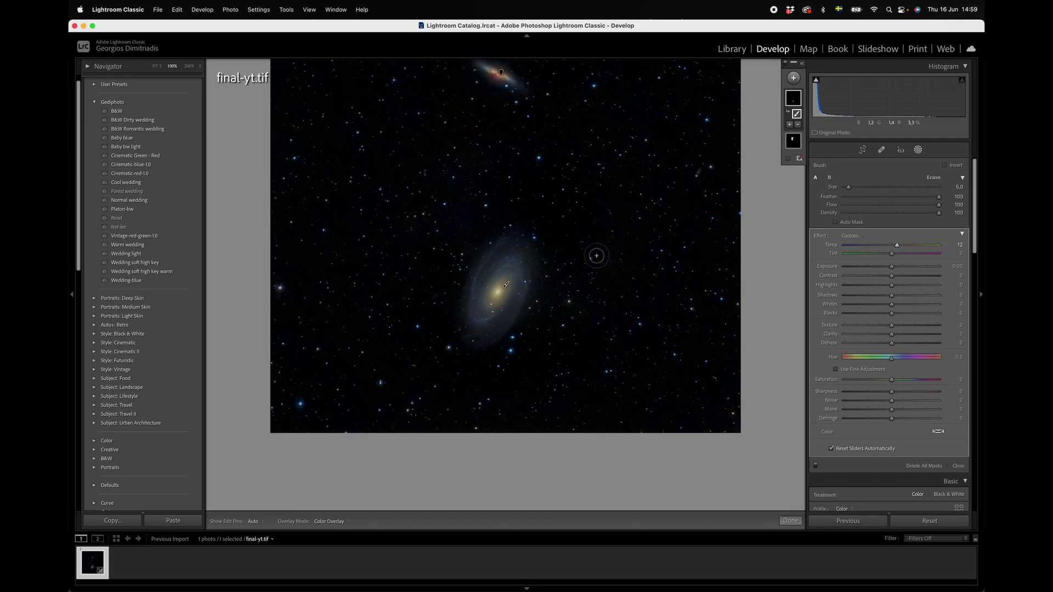
Step: Inspect the finished galaxy image as a full-screen preview
scroll(505, 284, down, 5)
key(f)
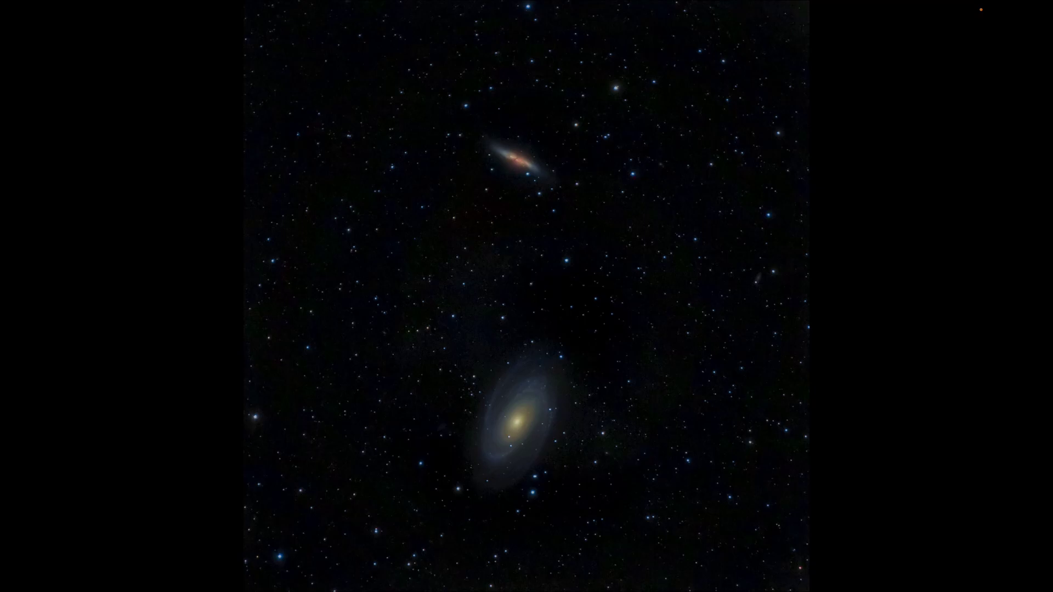
Step: Switch to Photoshop and hide every layer above Layer 0 so only the original stacked image shows
key(super+Tab)
key(super+Tab)
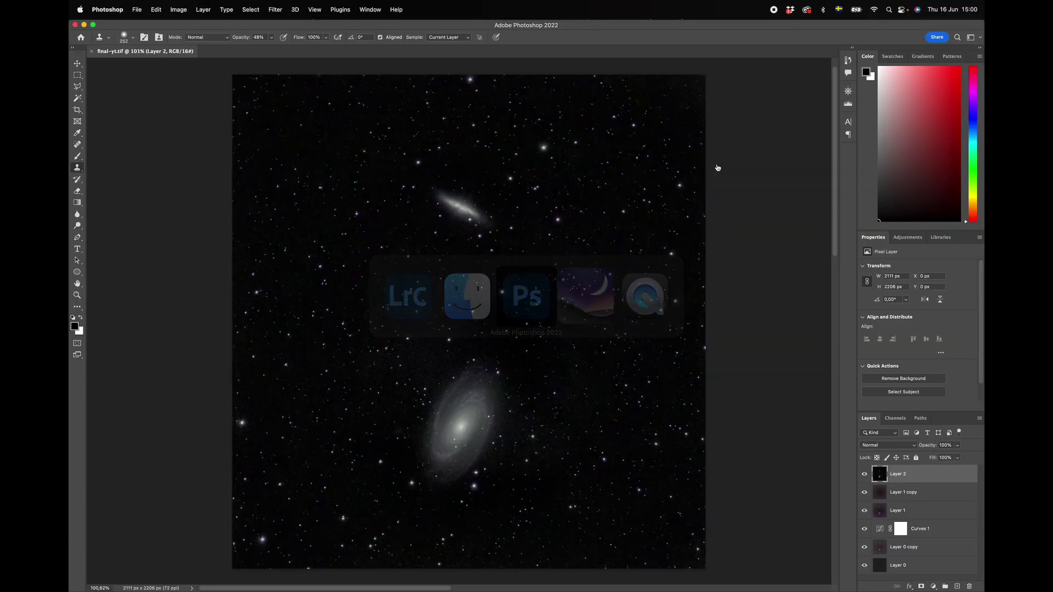
click(864, 546)
drag(867, 533, 866, 477)
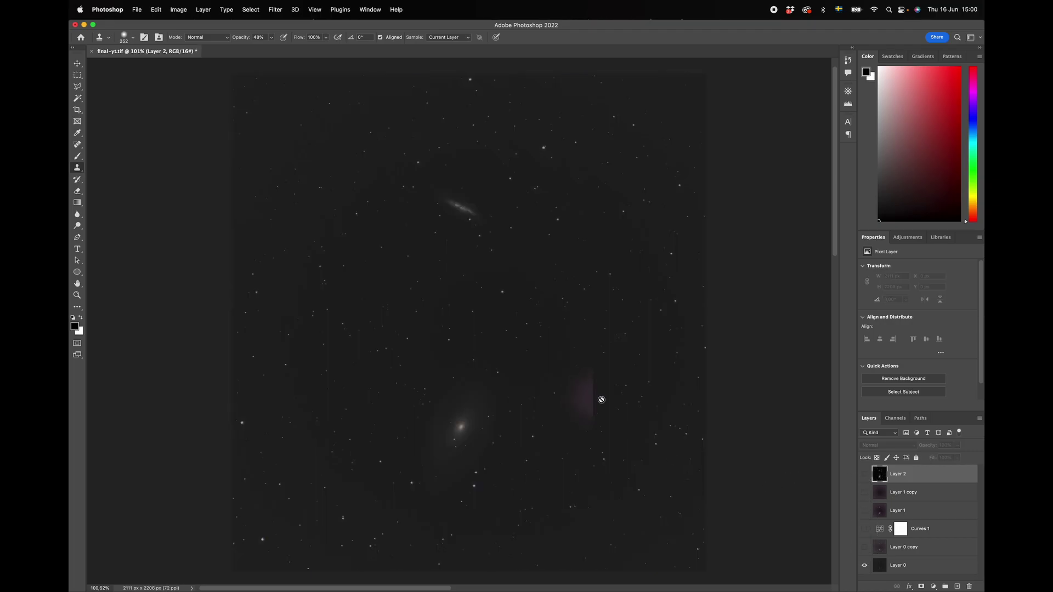
Step: Compare the edited image in Lightroom Classic with the original stack in Photoshop several times, ending on Lightroom's full-screen preview
key(super+Tab)
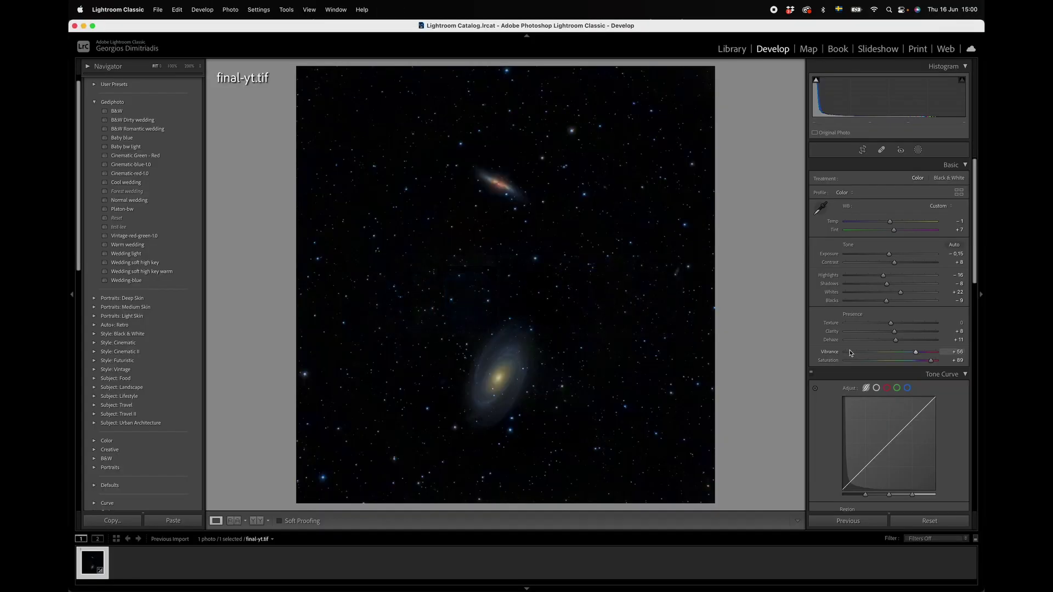
key(super+Tab)
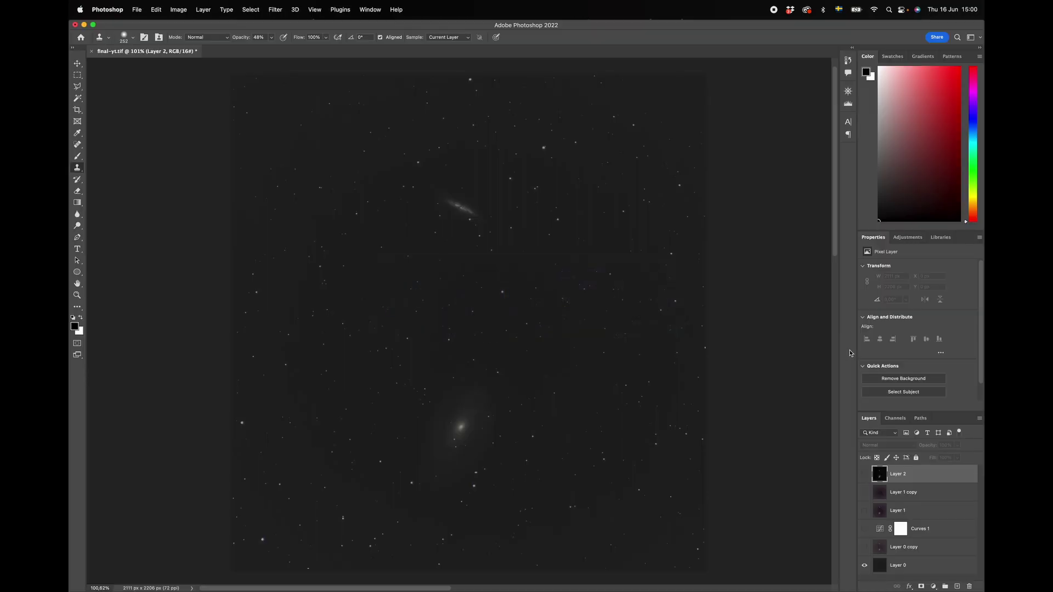
key(super+Tab)
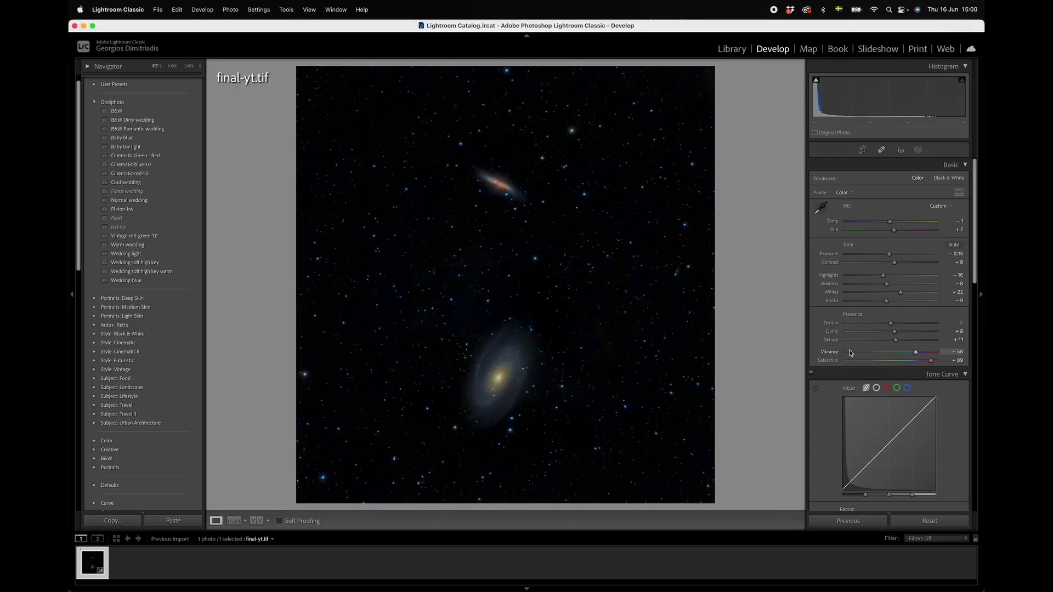
key(super+Tab)
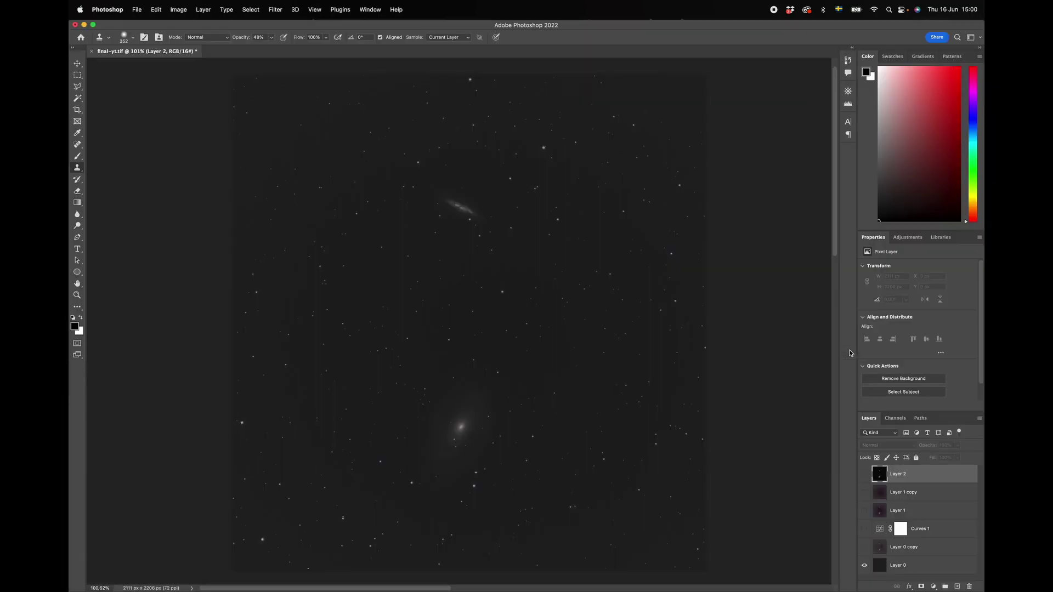
key(super+Tab)
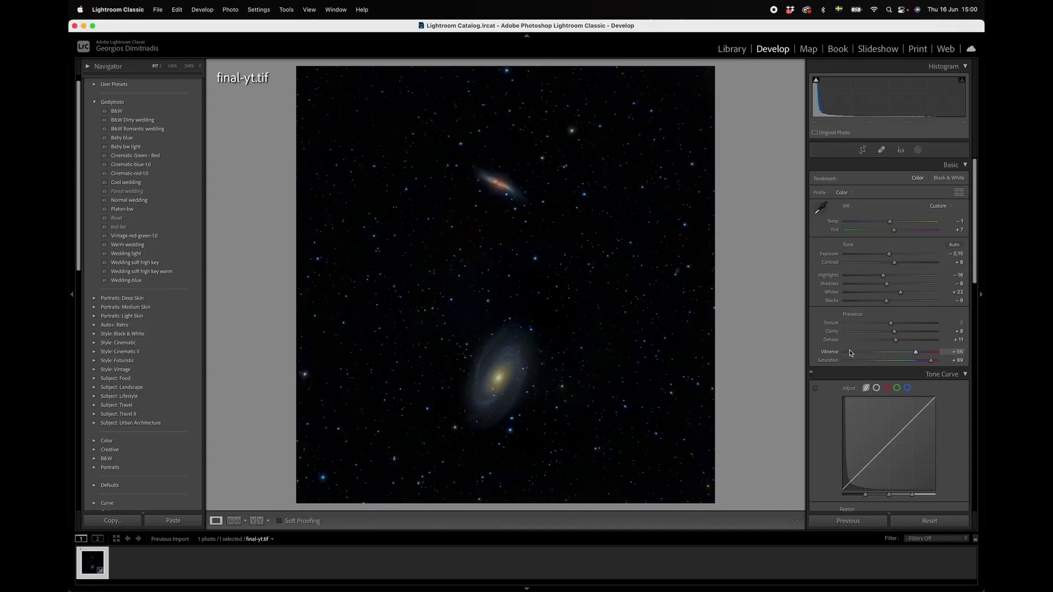
key(f)
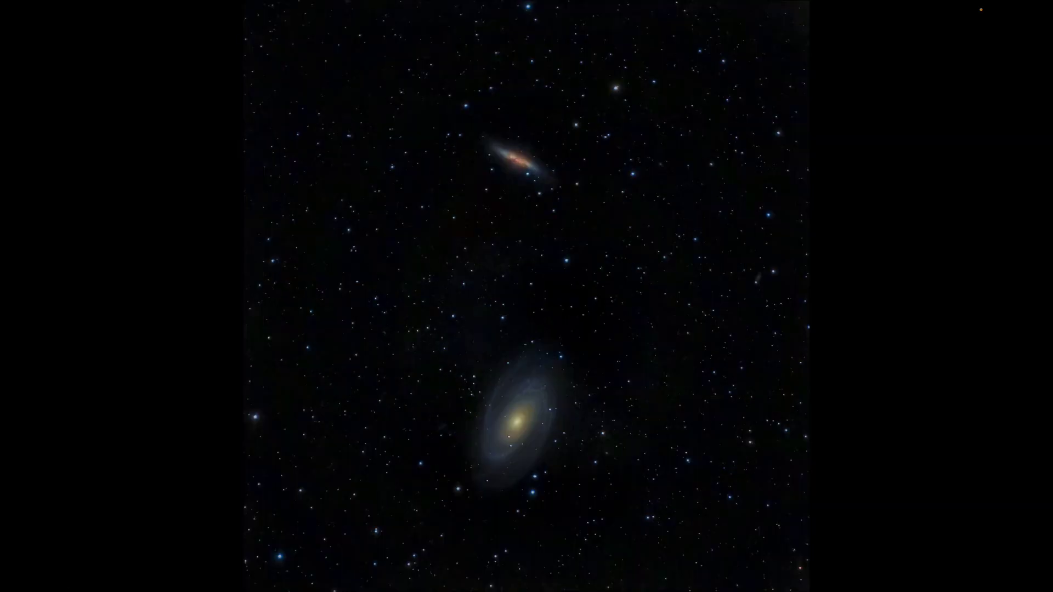